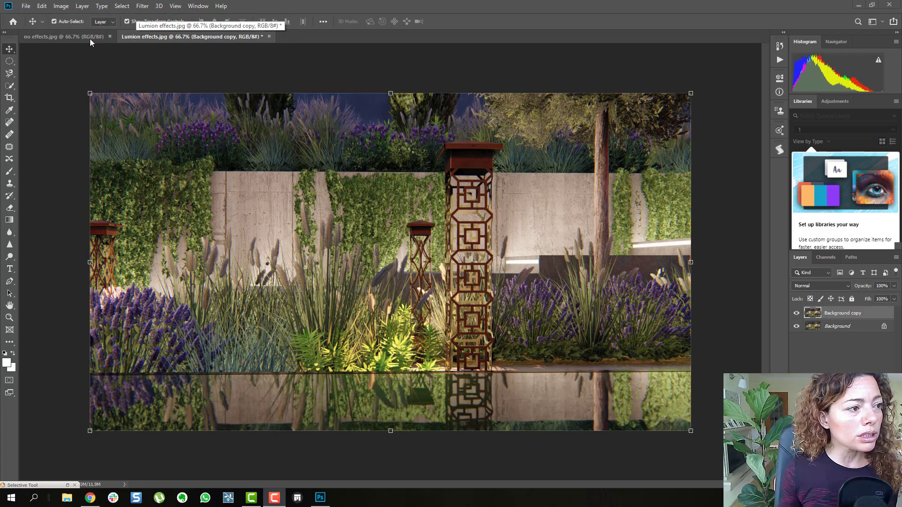
Step: Compare the no effects and Lumion effects images, then start a Camera Raw filter on Background copy with Temperature -3 and Tint +2
left_click(76, 38)
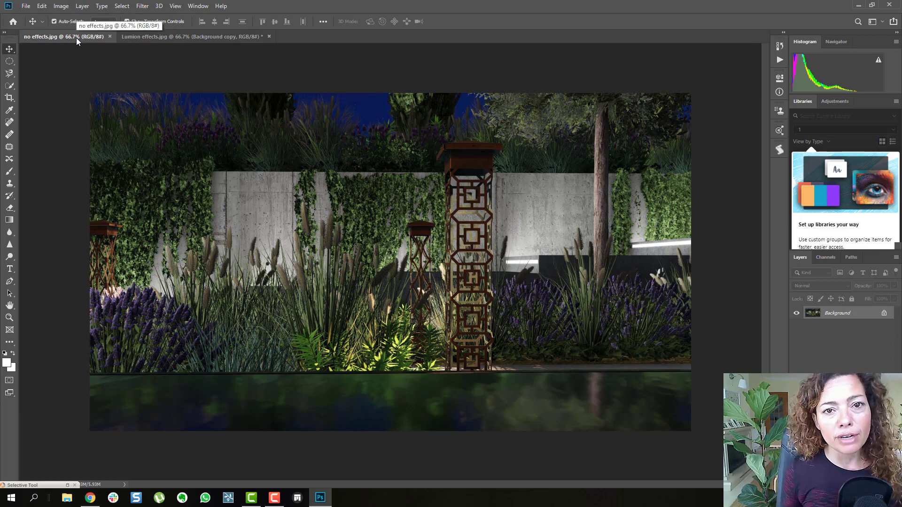
left_click(131, 36)
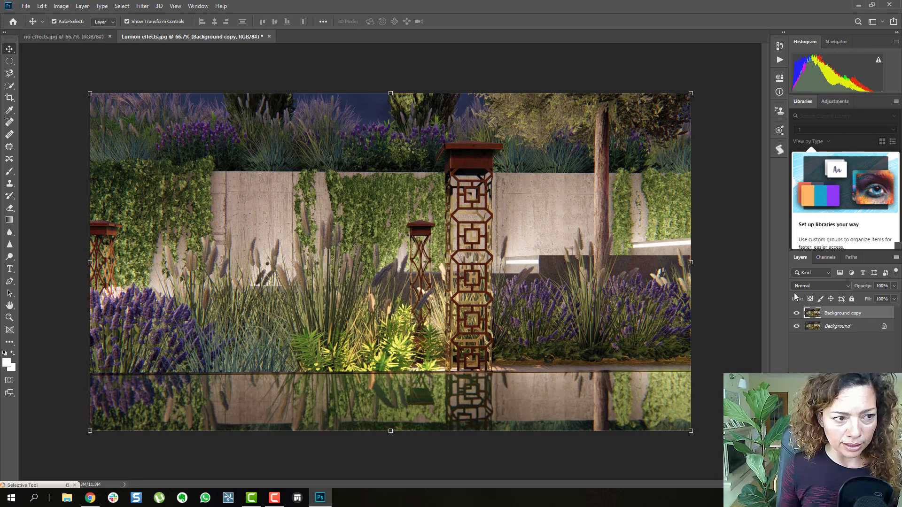
left_click(142, 5)
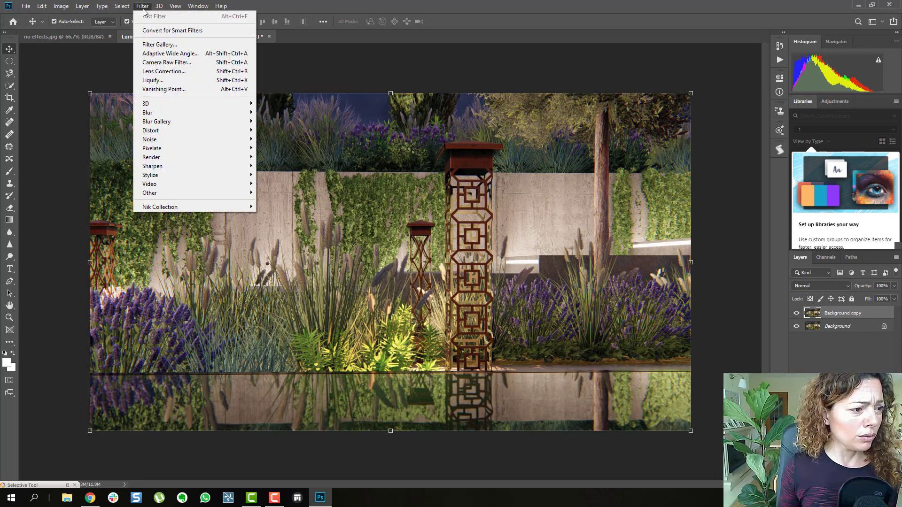
left_click(165, 64)
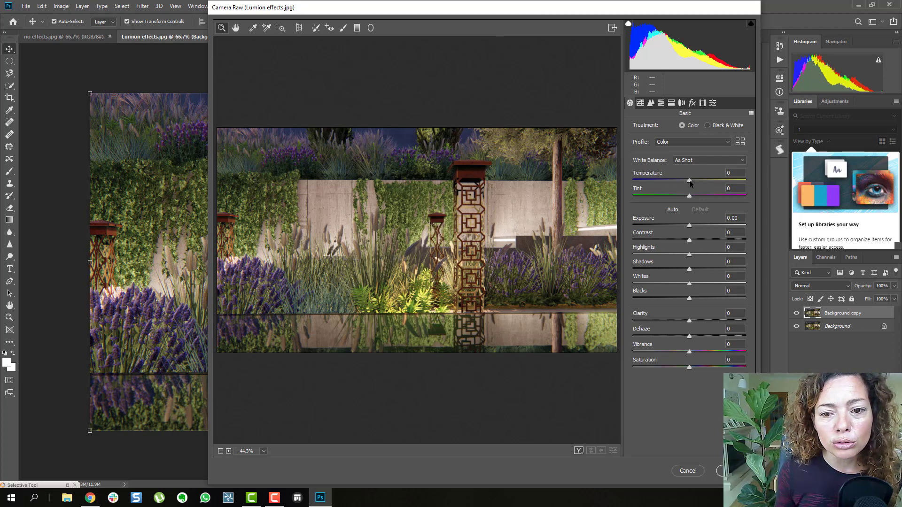
mouse_move(690, 180)
left_mouse_down()
mouse_move(678, 183)
mouse_move(731, 177)
mouse_move(689, 182)
left_mouse_up()
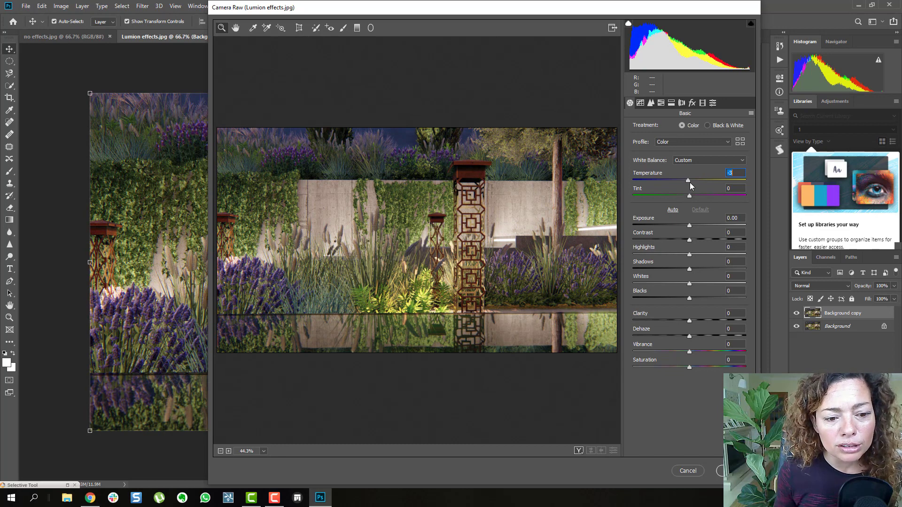
key("Tab")
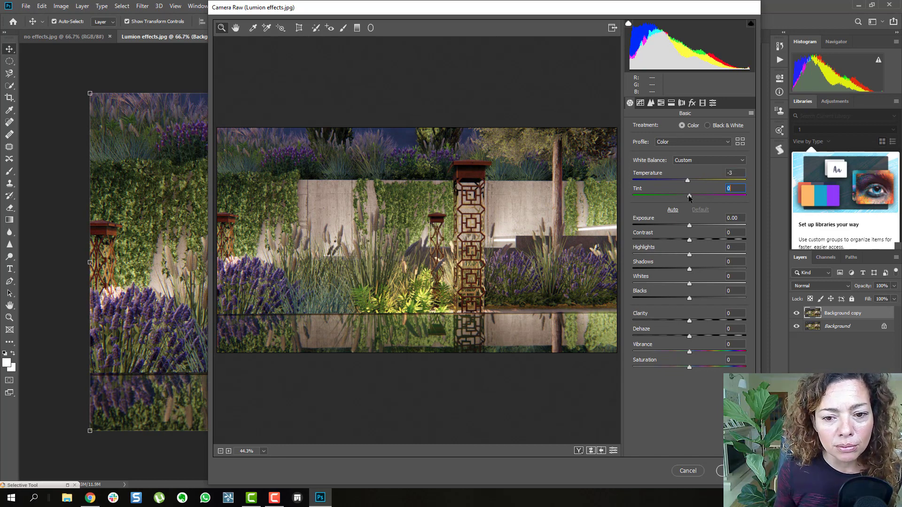
left_click_drag(689, 197, 689, 198)
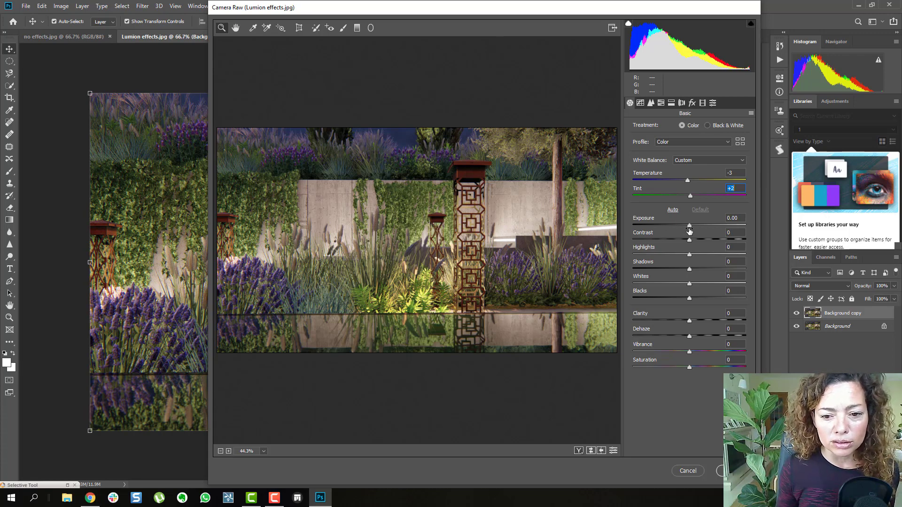
Step: Set Exposure to -0.05, Contrast to +1, Saturation to -14, Highlights to -8 and Shadows to +16
left_click_drag(689, 226, 690, 250)
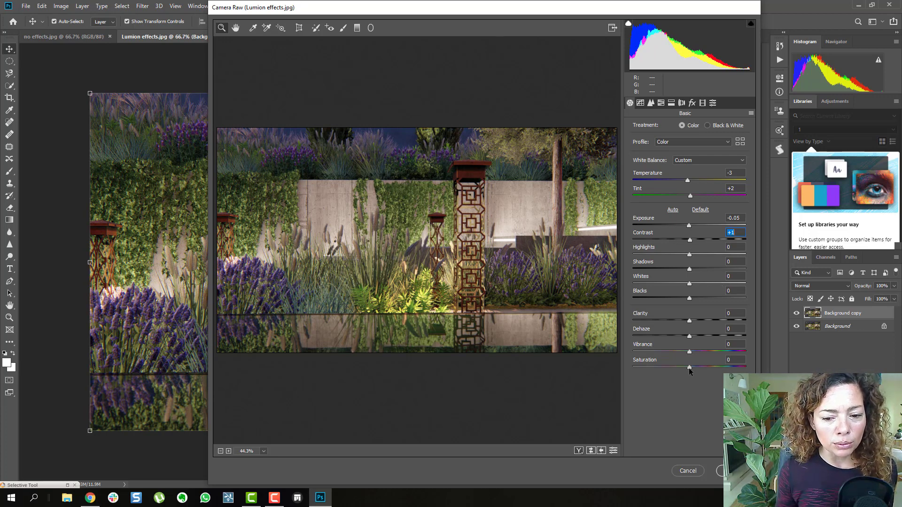
left_click_drag(688, 368, 683, 368)
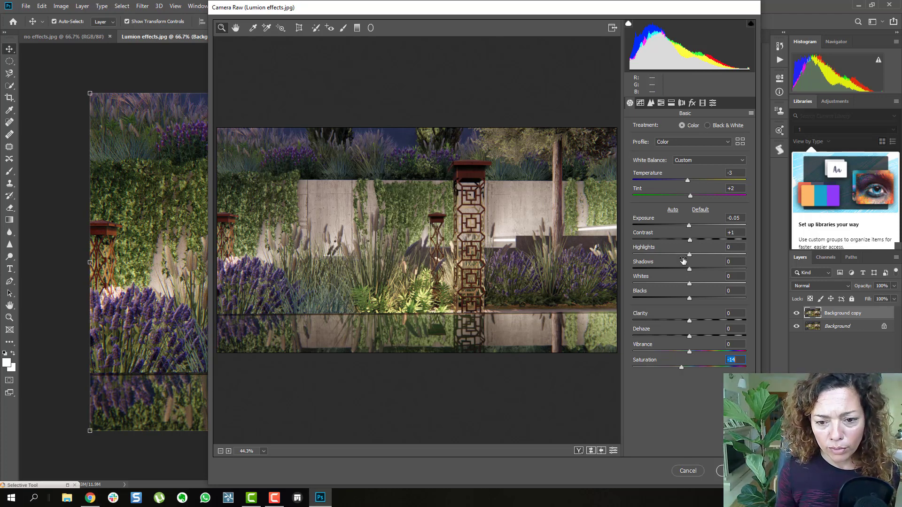
mouse_move(689, 256)
left_mouse_down()
mouse_move(706, 256)
mouse_move(650, 265)
mouse_move(710, 255)
mouse_move(622, 270)
mouse_move(718, 267)
mouse_move(644, 271)
mouse_move(683, 273)
left_mouse_up()
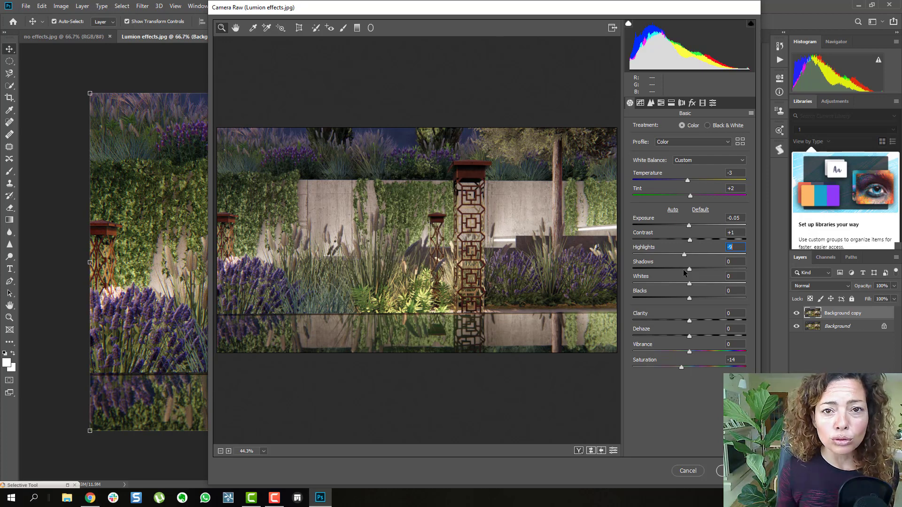
key("Down")
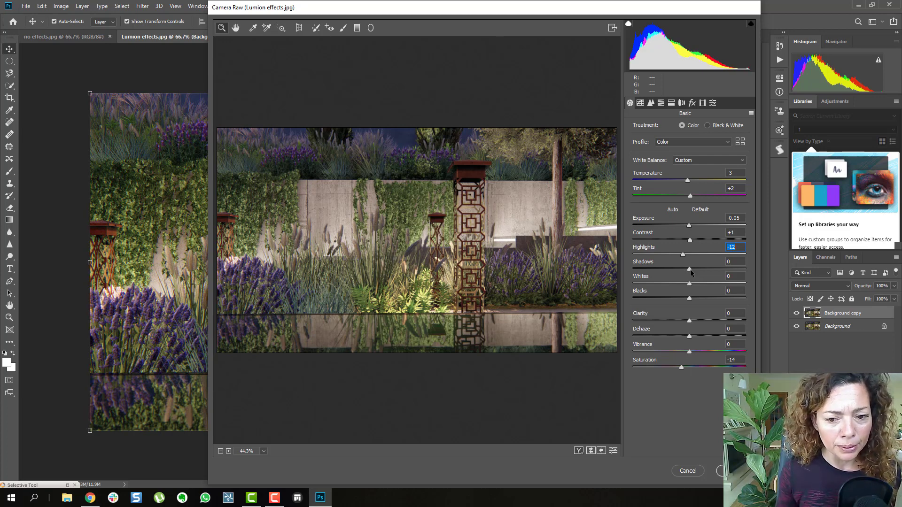
mouse_move(708, 268)
left_mouse_down()
mouse_move(632, 284)
mouse_move(699, 272)
mouse_move(683, 254)
mouse_move(709, 257)
mouse_move(669, 258)
mouse_move(735, 266)
mouse_move(697, 271)
left_mouse_up()
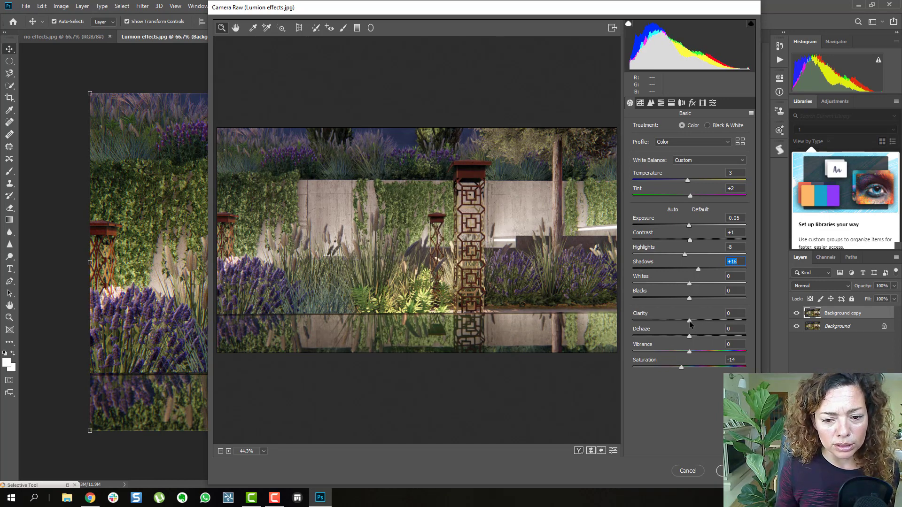
Step: Try Clarity at +7 and at the extremes of +100 and -100 to compare the effect on the image
mouse_move(689, 321)
left_mouse_down()
mouse_move(751, 318)
mouse_move(670, 337)
mouse_move(576, 331)
mouse_move(748, 323)
mouse_move(694, 334)
left_mouse_up()
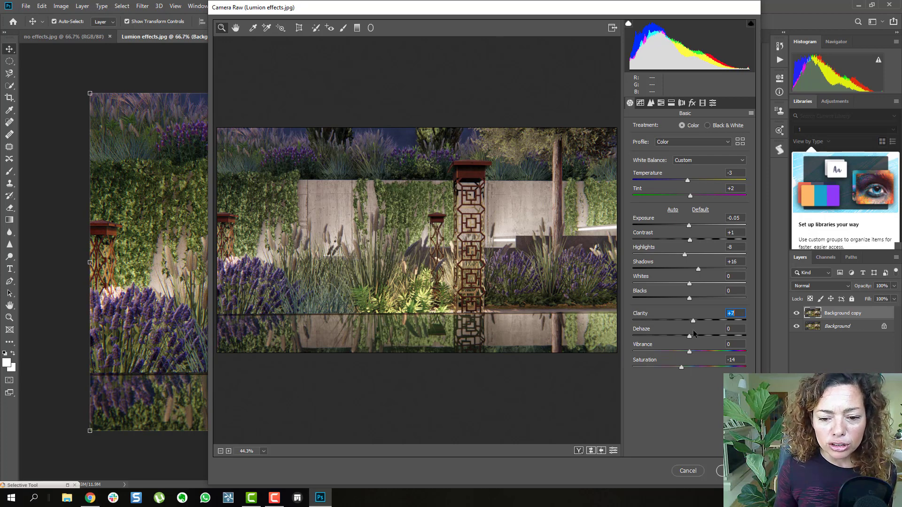
left_click_drag(694, 334, 781, 317)
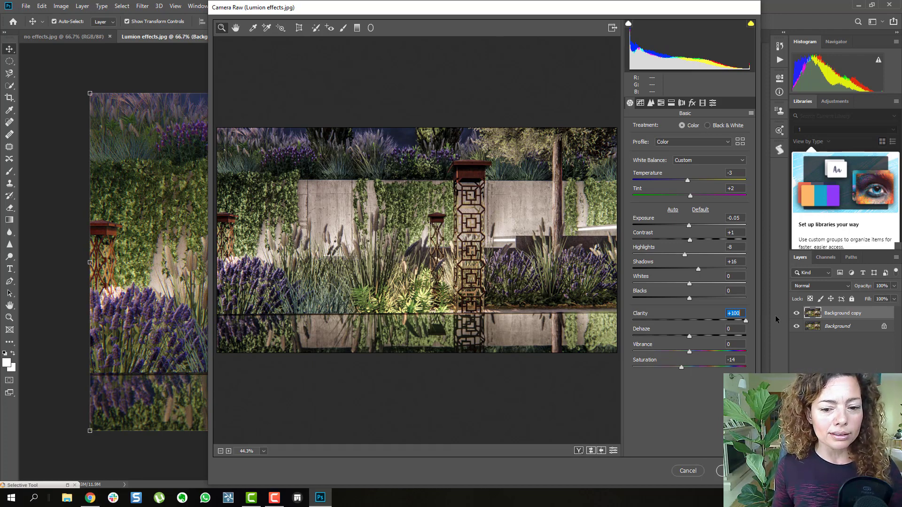
key("p")
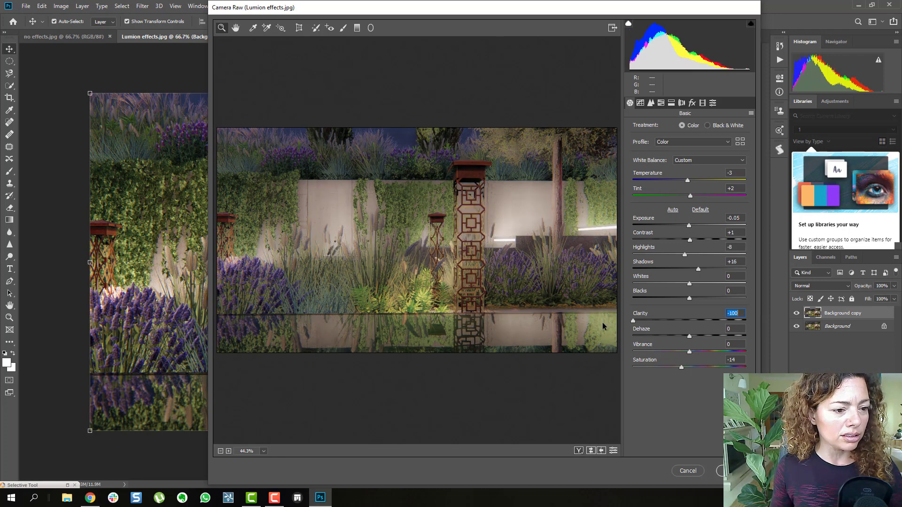
key("p")
Step: Set Clarity to +8 and Vibrance to +6 in the basic adjustments
left_click_drag(745, 320, 695, 320)
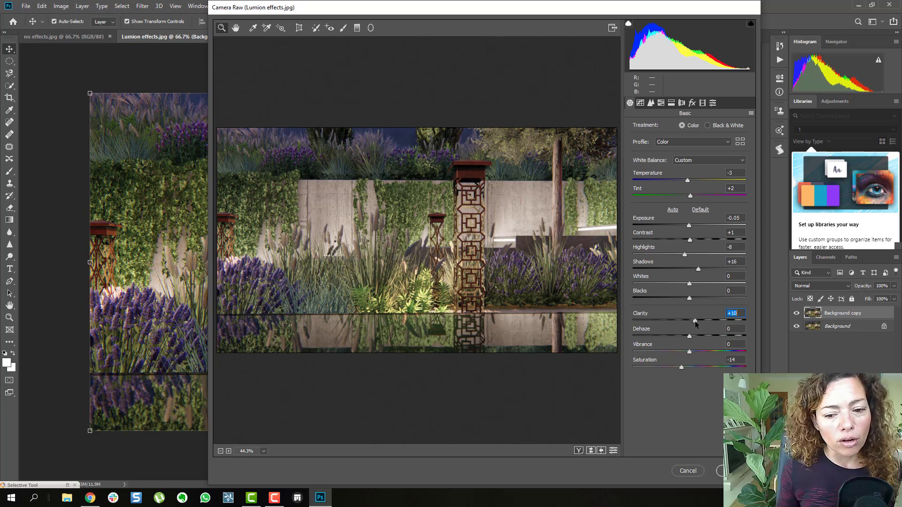
left_click_drag(693, 322, 691, 324)
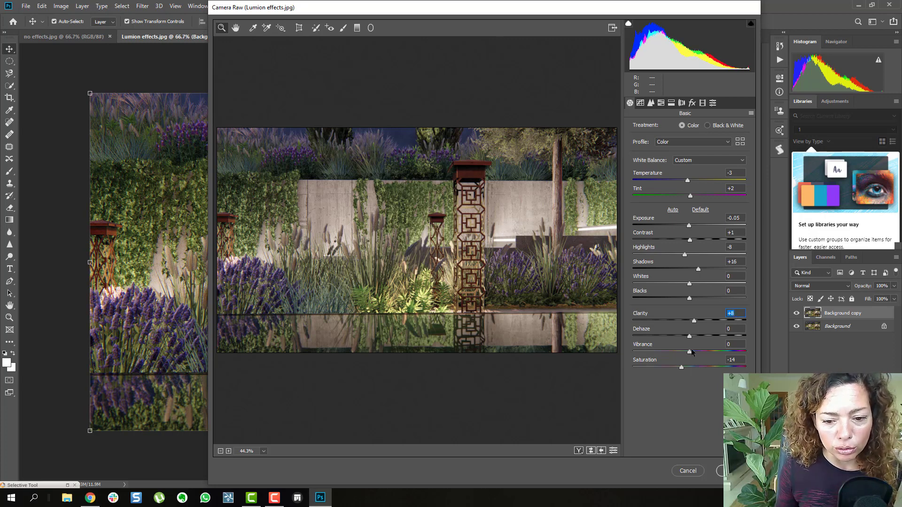
mouse_move(688, 353)
left_mouse_down()
mouse_move(736, 352)
mouse_move(650, 361)
mouse_move(692, 357)
left_mouse_up()
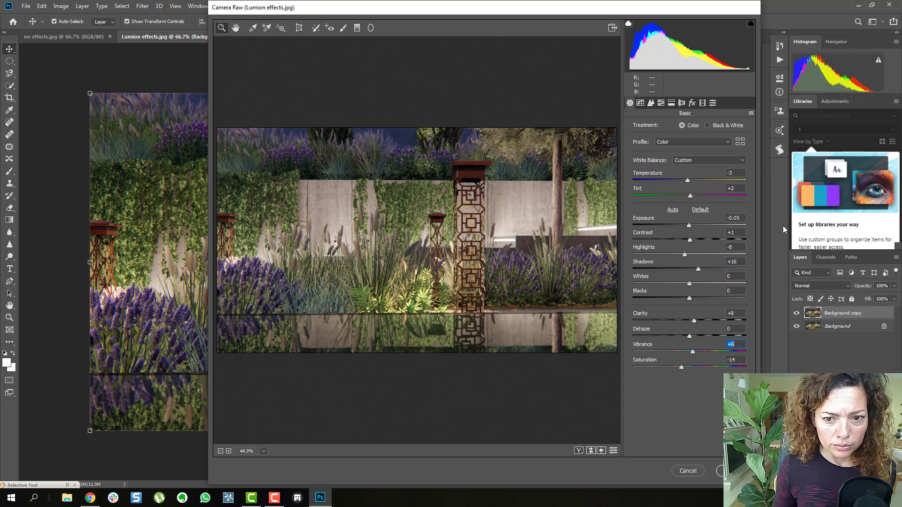
left_click(729, 142)
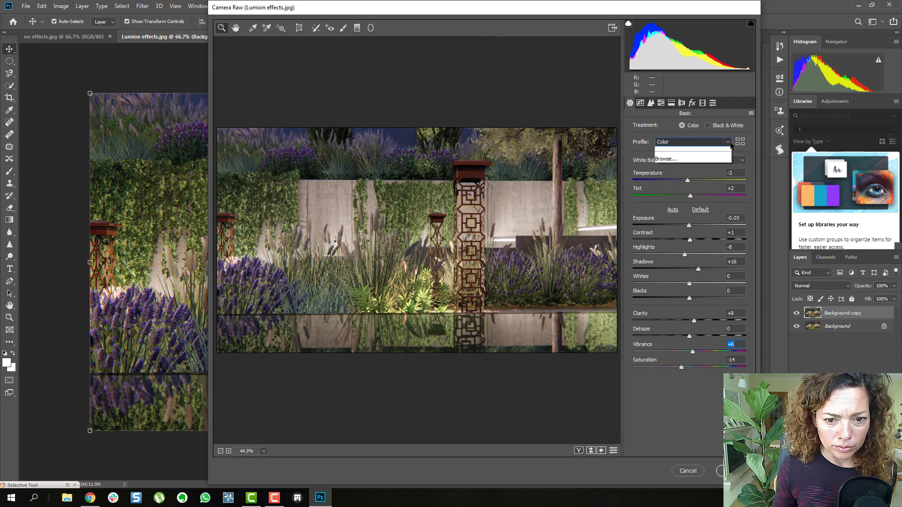
left_click(725, 142)
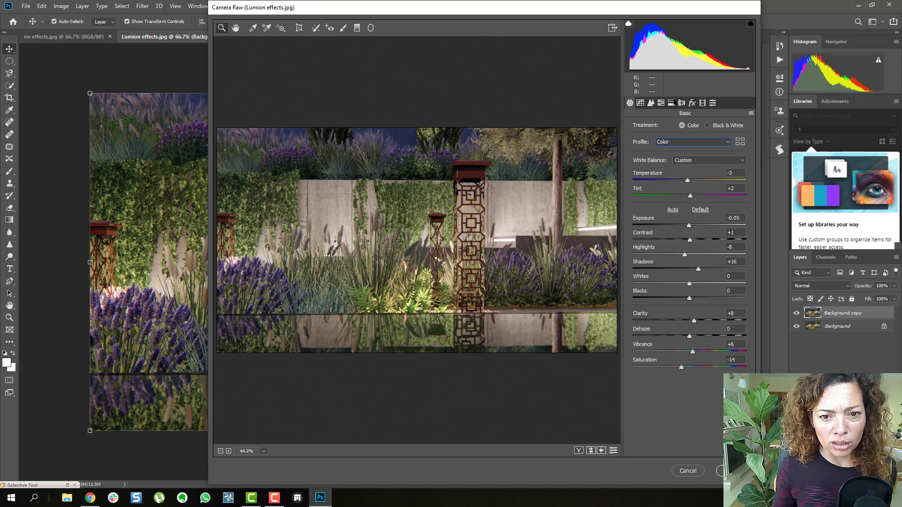
Step: Set the sharpening Amount to 21 and Detail to 21, and apply the Camera Raw filter to the layer
left_click(640, 102)
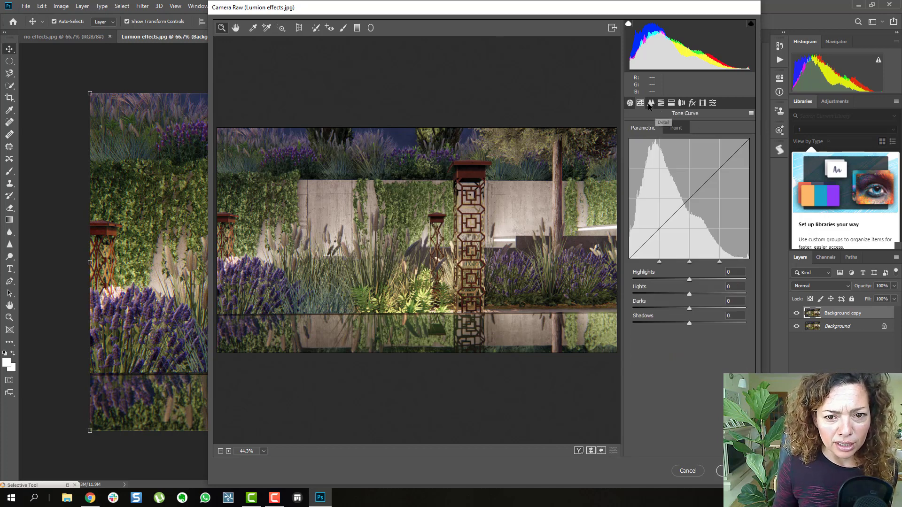
left_click(650, 103)
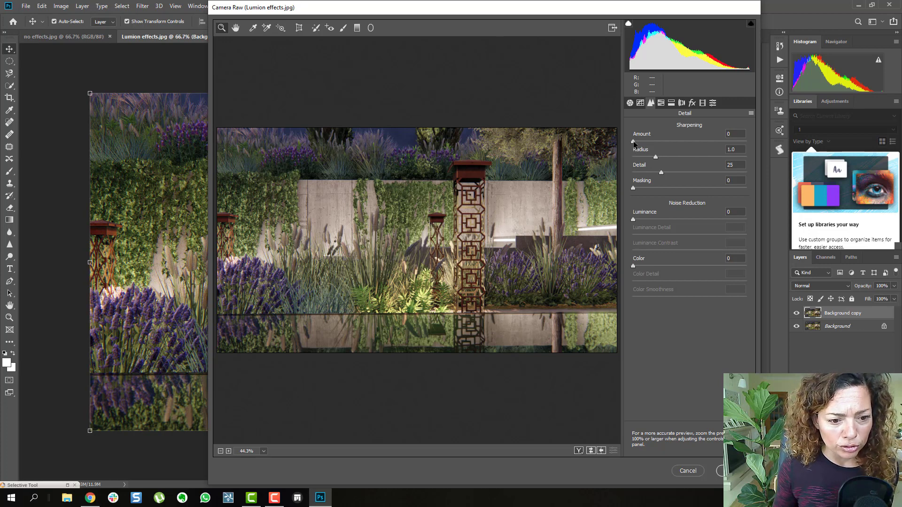
left_click_drag(634, 141, 662, 139)
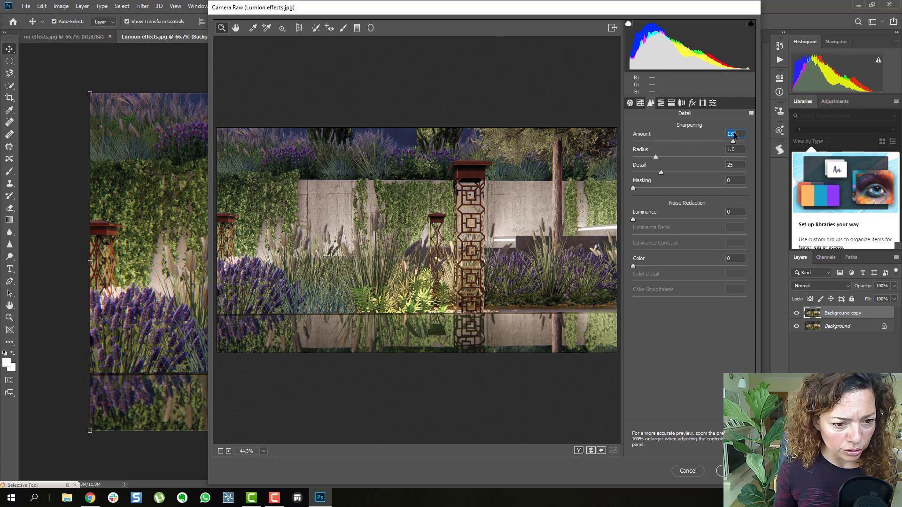
type("0")
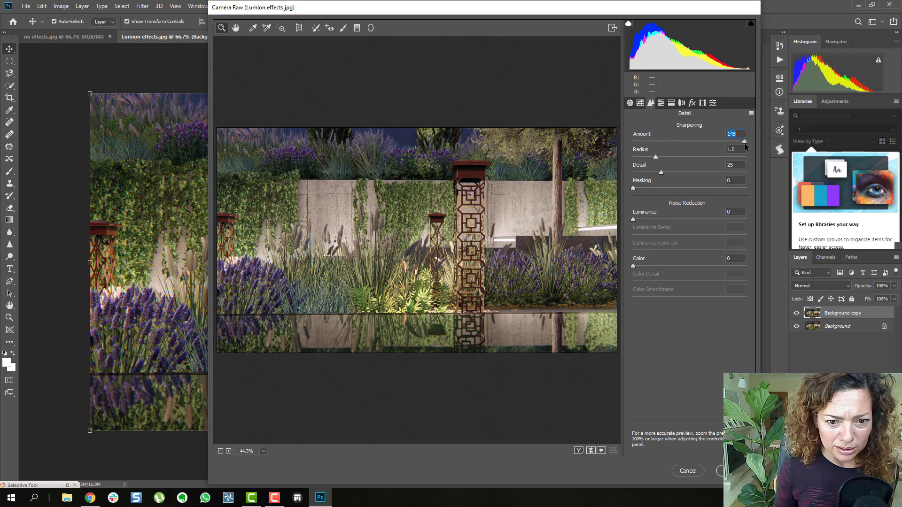
left_click(650, 142)
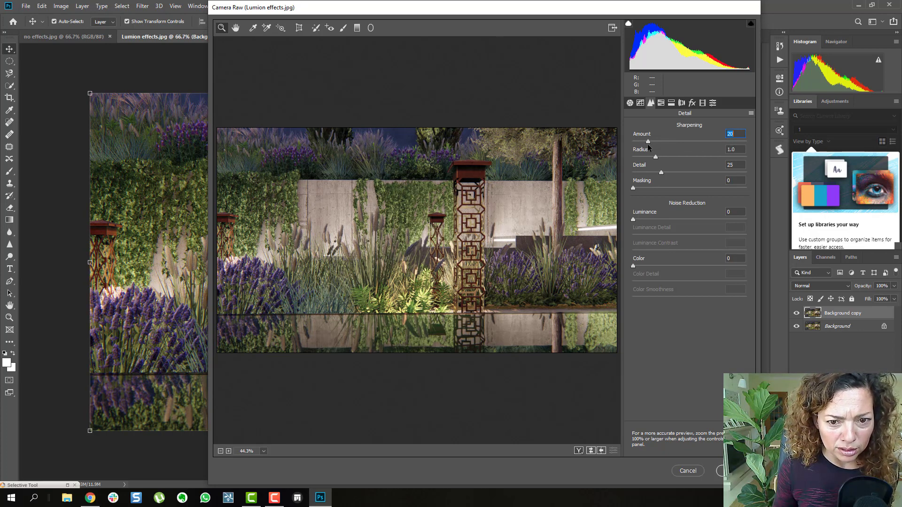
left_click(649, 141)
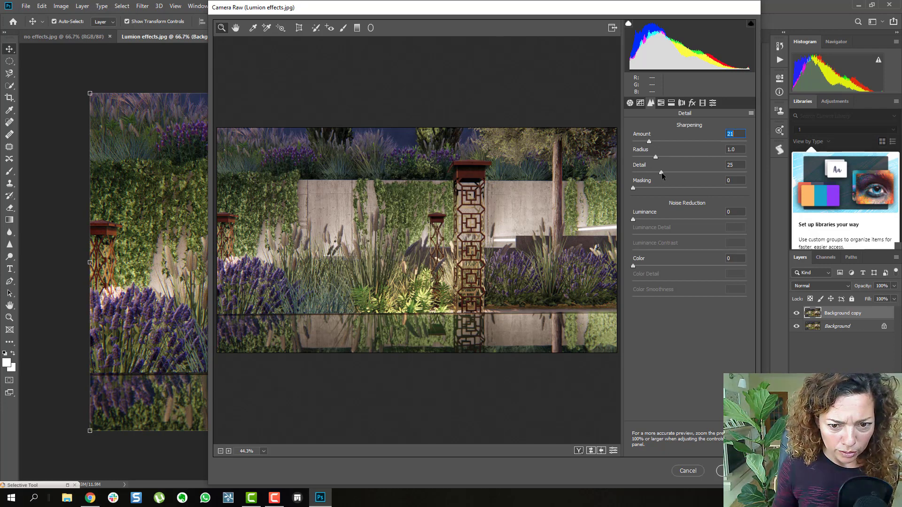
left_click_drag(661, 173, 624, 177)
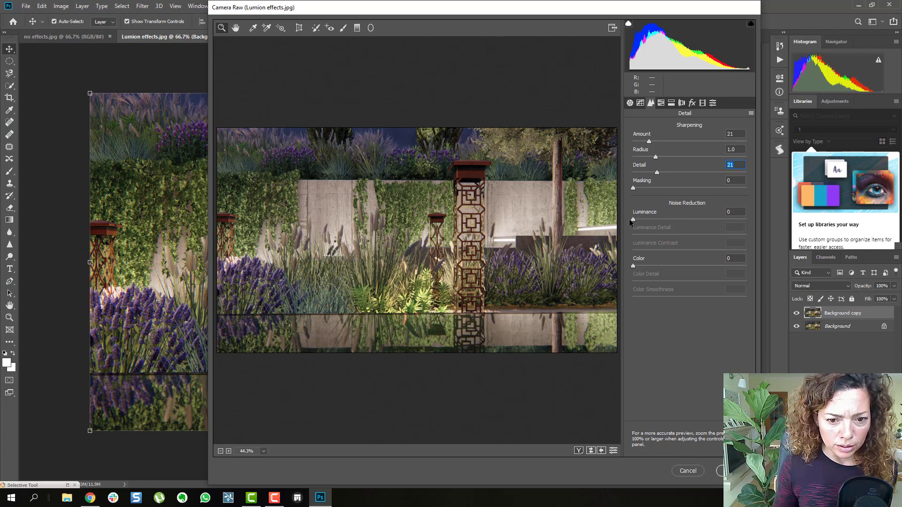
left_click_drag(633, 219, 603, 222)
left_click(732, 471)
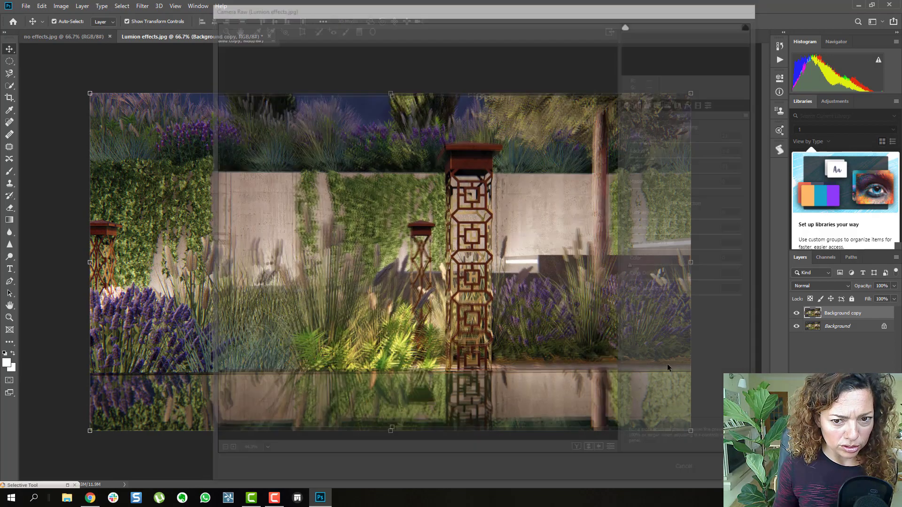
Step: Compare the image before and after the filter by repeatedly hiding and showing the Background copy layer, leaving it shown
left_click(796, 313)
left_click(796, 314)
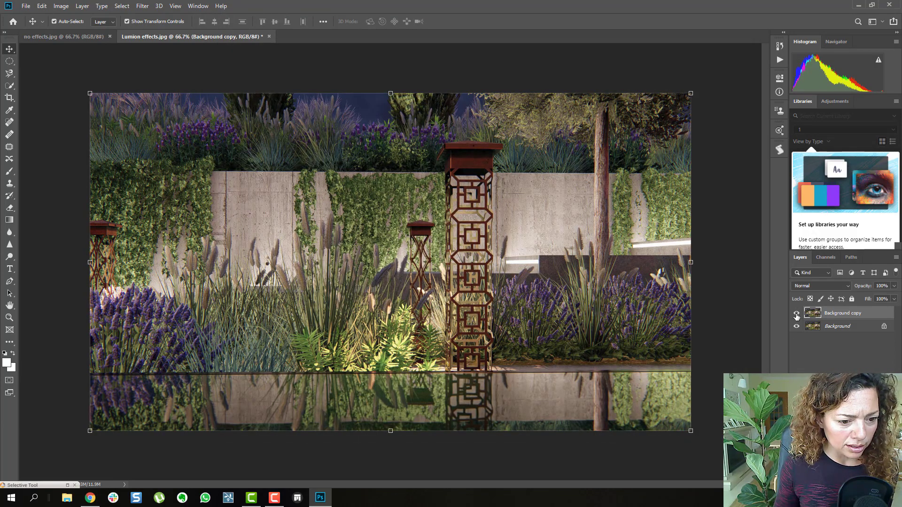
left_click(796, 314)
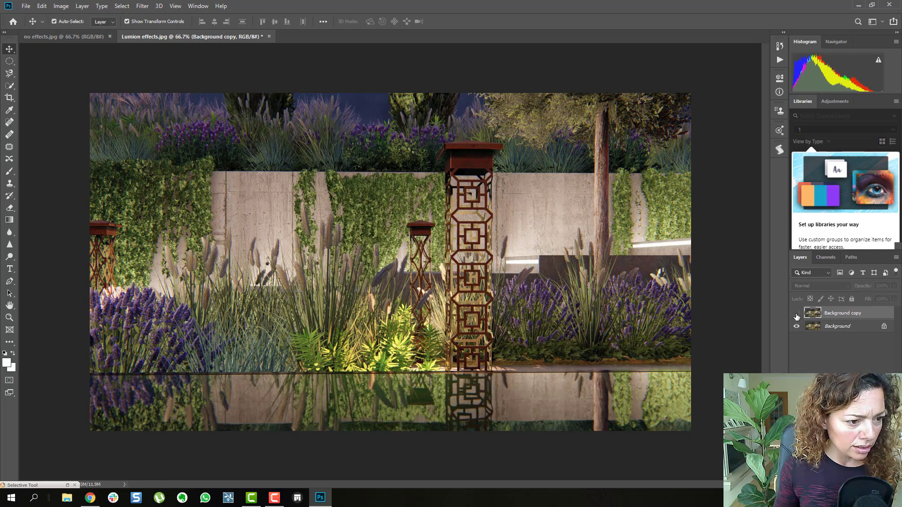
left_click(796, 314)
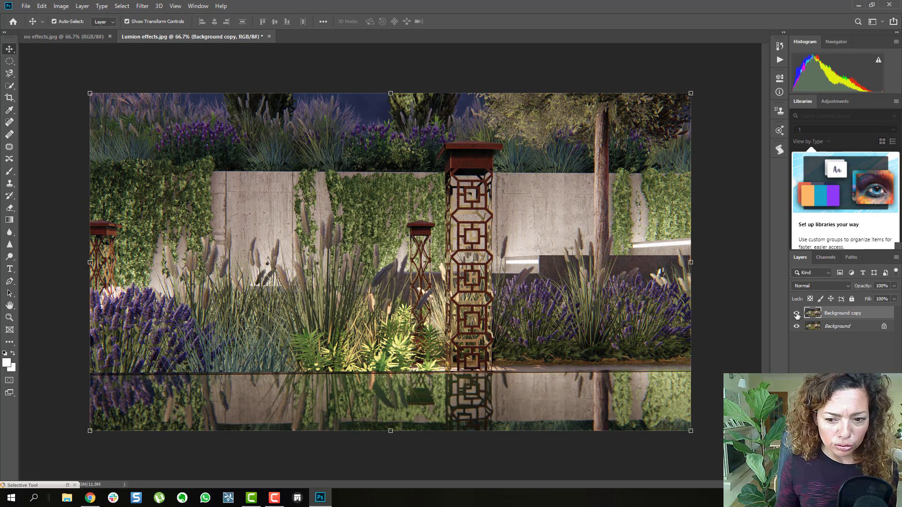
left_click(796, 314)
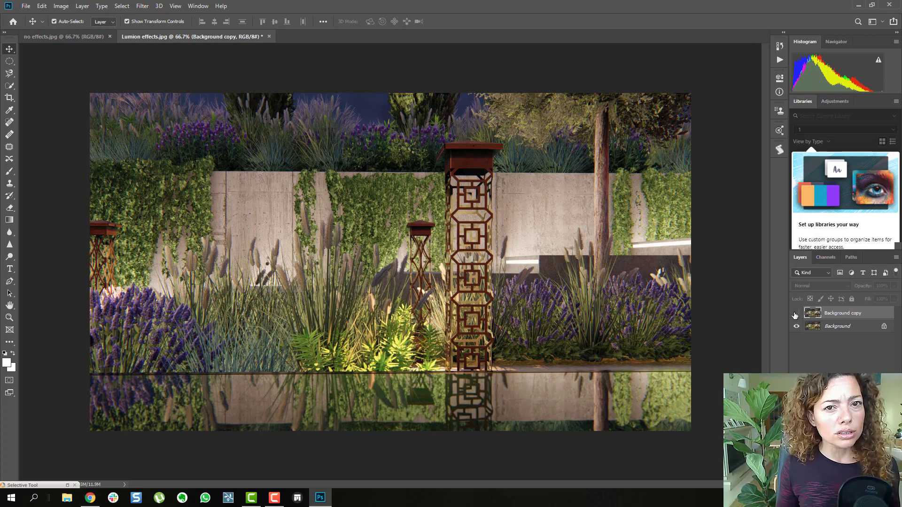
left_click(796, 313)
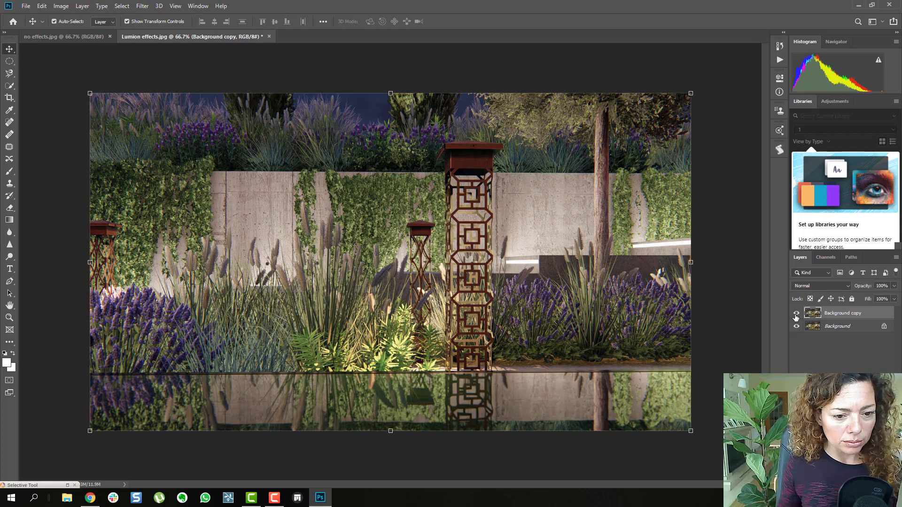
left_click(795, 313)
left_click(795, 313)
left_click(796, 313)
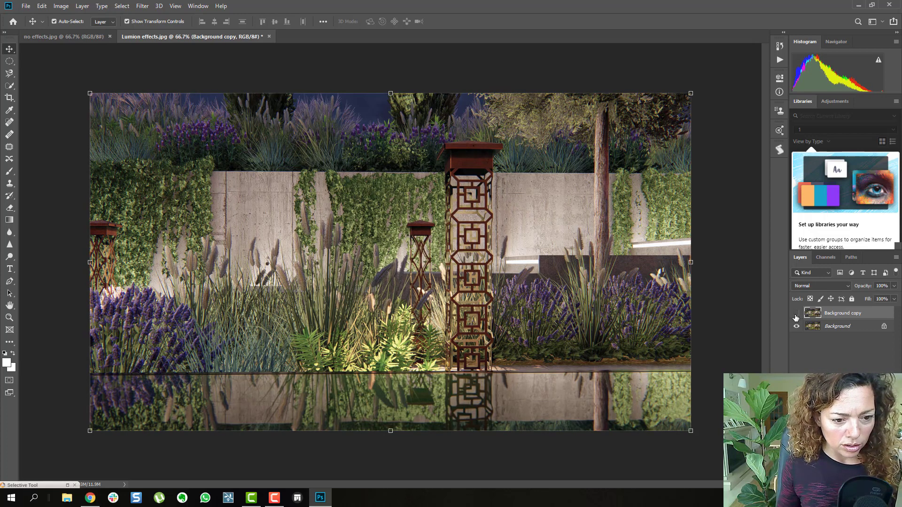
left_click(796, 314)
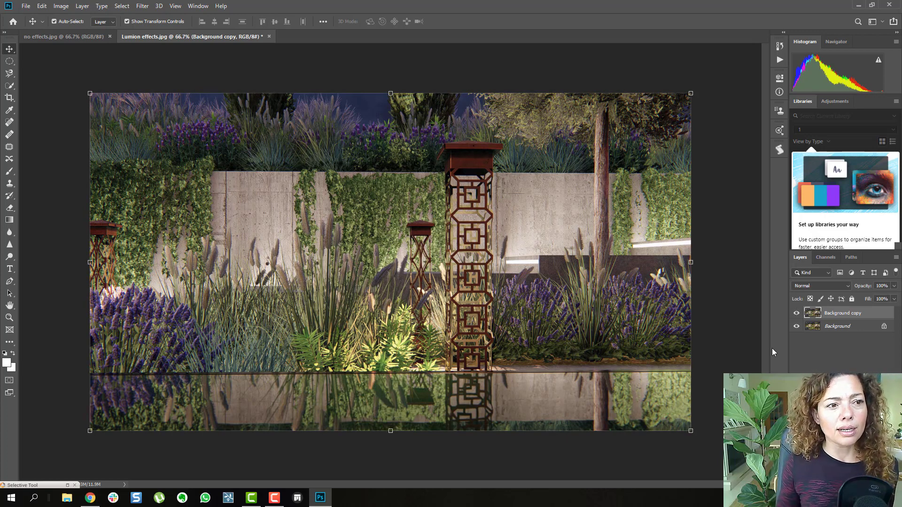
Step: Bring the Nik Collection Selective Tool over the canvas, close its version information, and expand it to show the filter list
left_click(35, 487)
left_click_drag(35, 488, 368, 258)
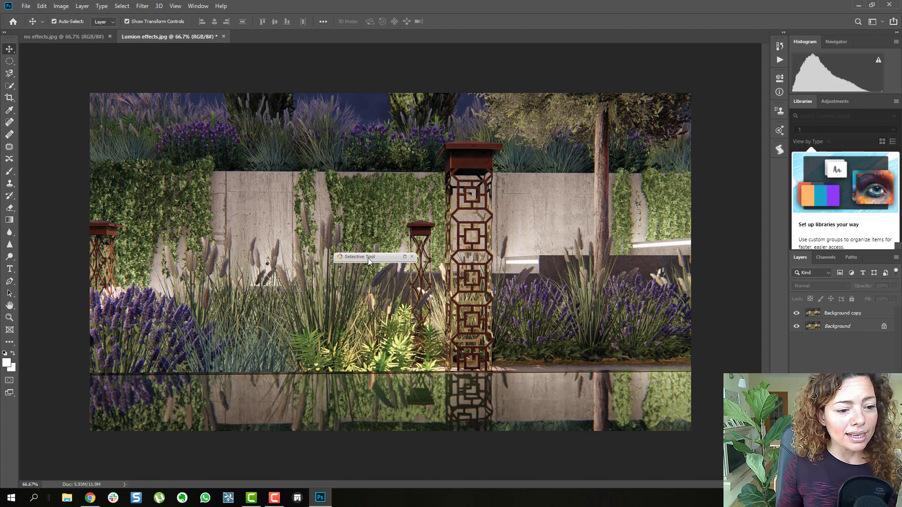
left_click(368, 258)
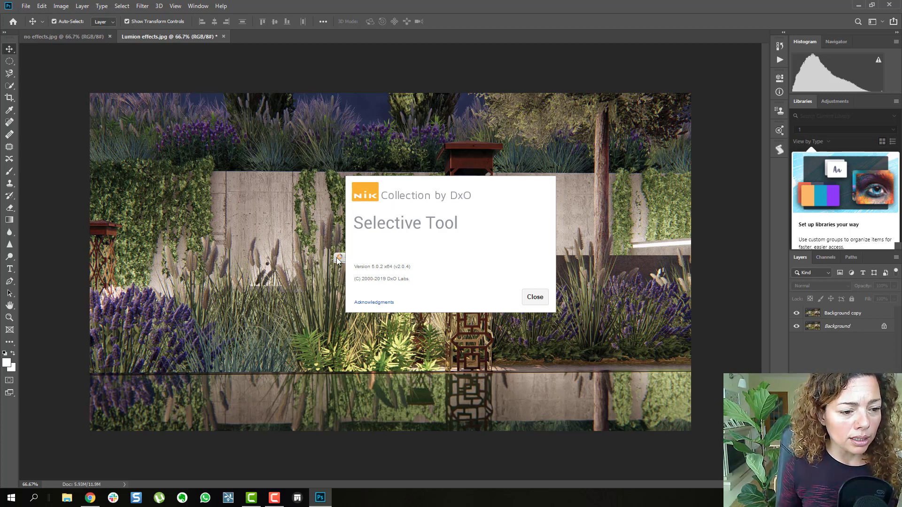
left_click(534, 297)
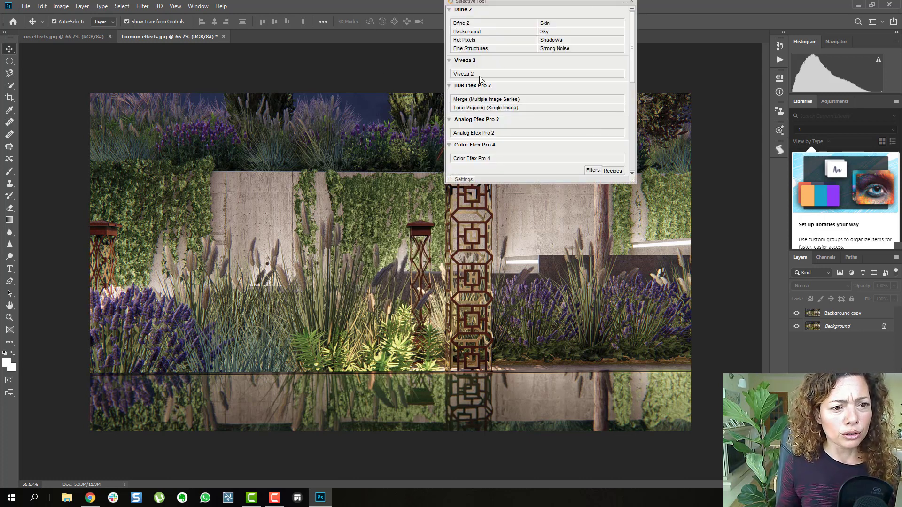
left_click_drag(488, 2, 478, 38)
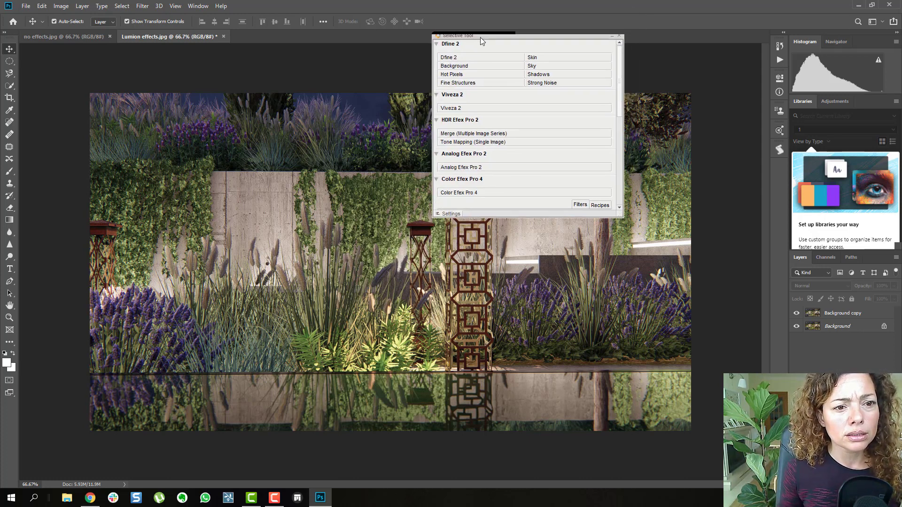
Step: Apply the Viveza 2 filter to the image with global Structure at 14%, Saturation at 3% and Brightness at 7%
left_click(481, 112)
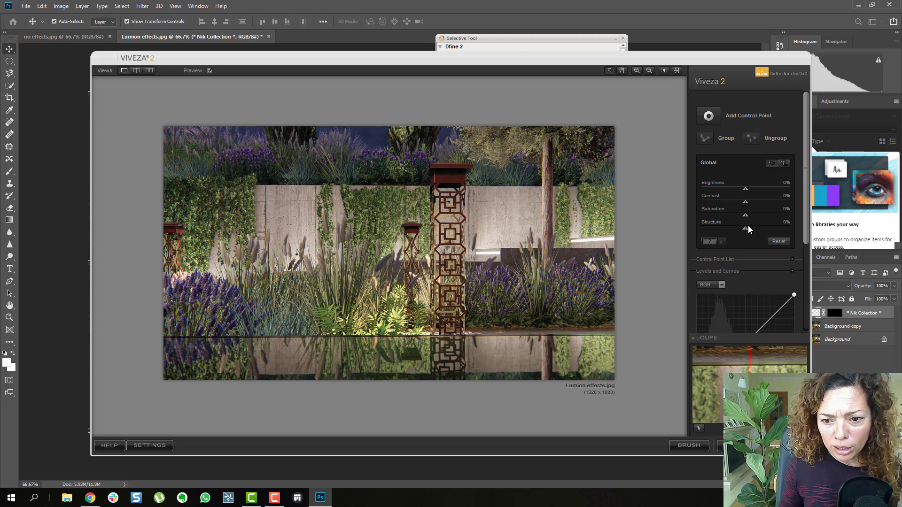
left_click_drag(745, 231, 786, 231)
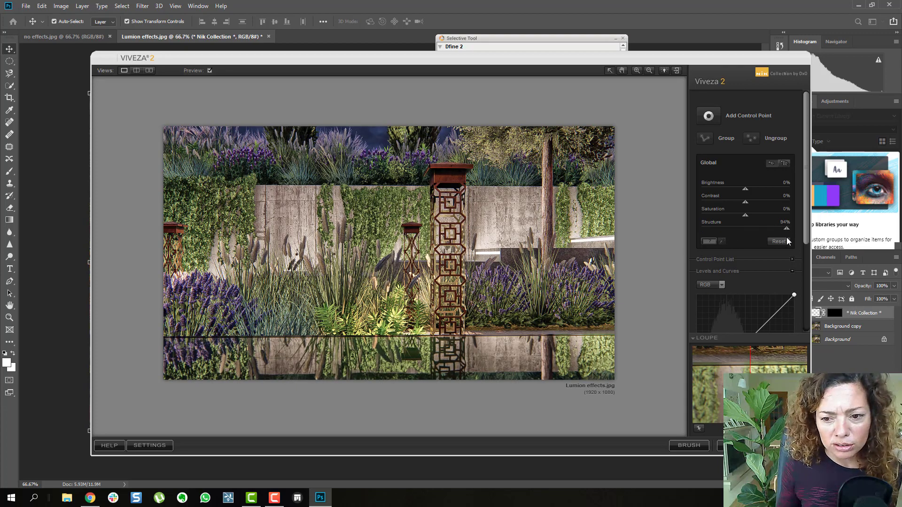
left_click_drag(788, 241, 749, 243)
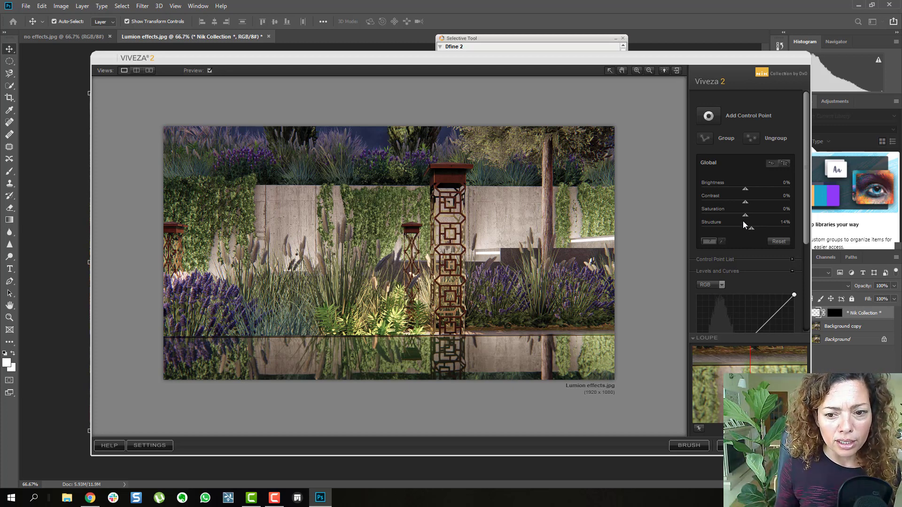
mouse_move(750, 217)
left_mouse_down()
mouse_move(770, 218)
mouse_move(733, 222)
mouse_move(745, 221)
left_mouse_up()
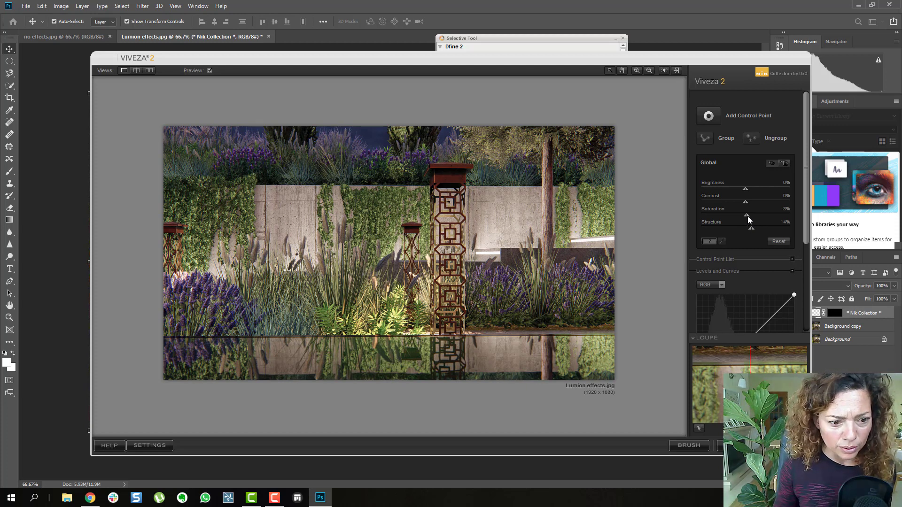
left_click_drag(747, 216, 748, 188)
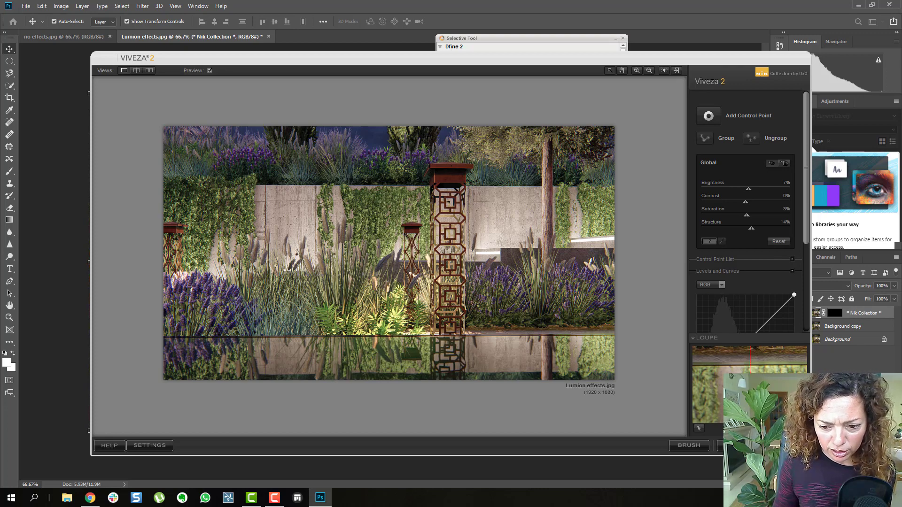
left_click(789, 445)
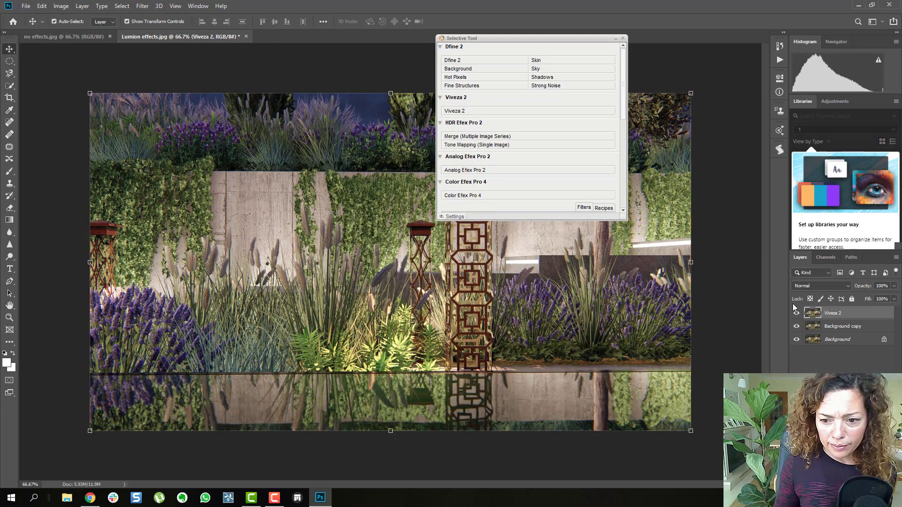
Step: Compare the image with and without the Viveza 2 adjustments by repeatedly hiding and showing the Viveza 2 layer
left_click(796, 313)
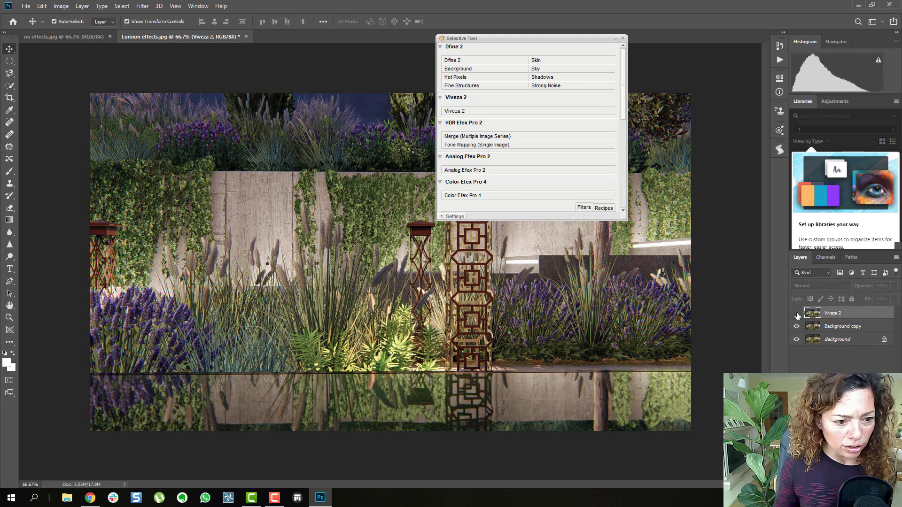
left_click(797, 313)
left_click(796, 313)
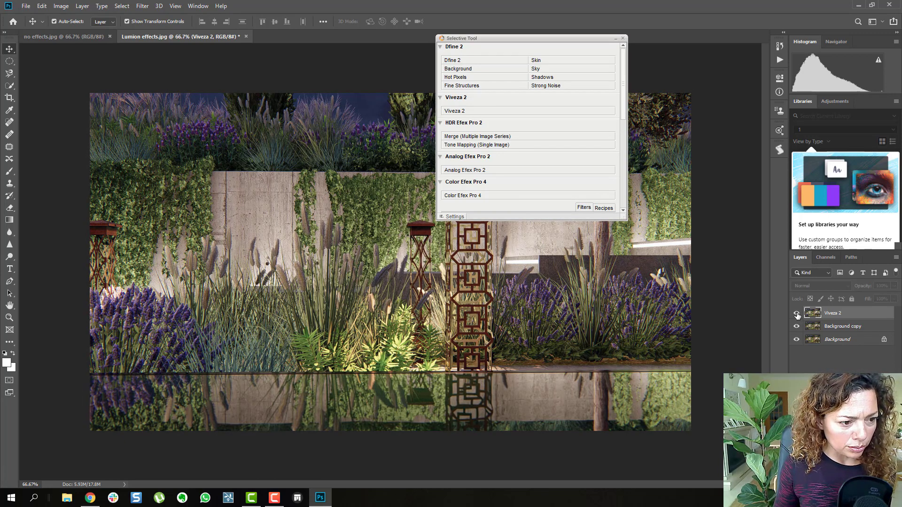
left_click(796, 314)
left_click(796, 313)
left_click(796, 314)
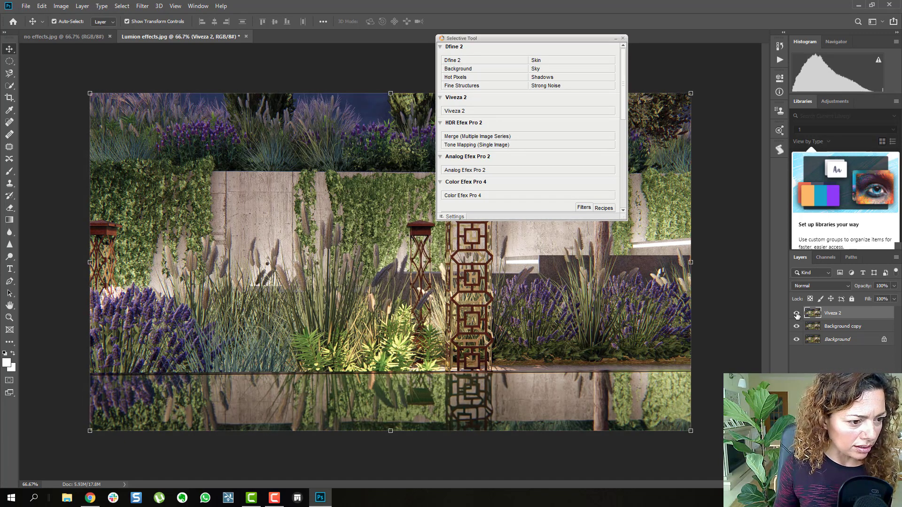
left_click(796, 314)
left_click(797, 314)
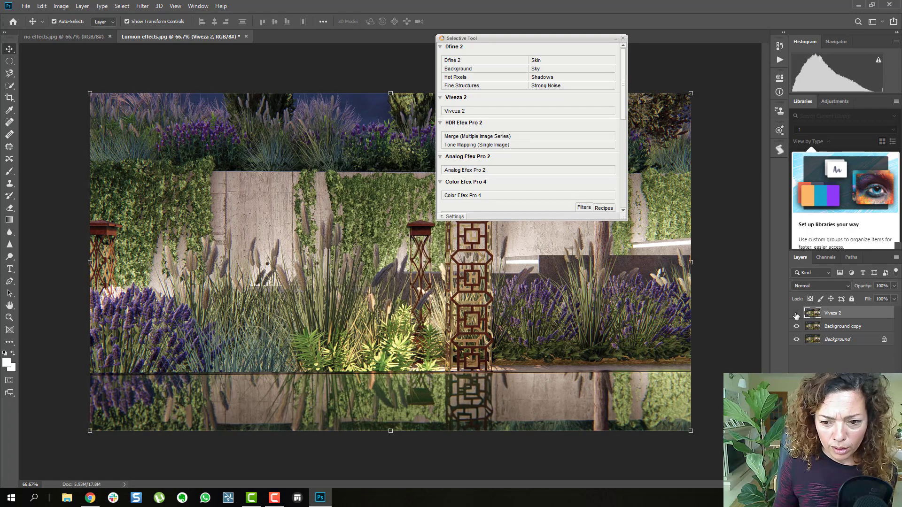
Step: With the Background copy layer hidden, toggle the Viveza 2 layer to compare it against the original Background, leaving Viveza 2 shown
left_click(796, 314)
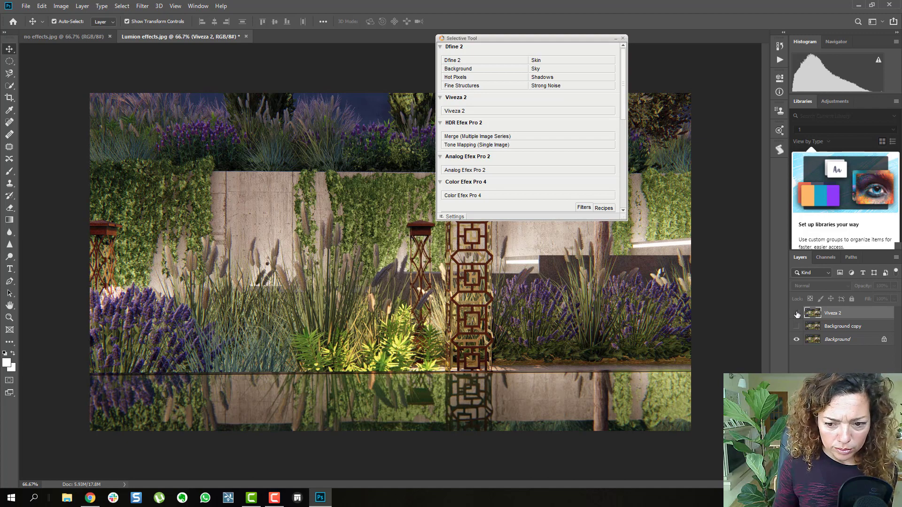
left_click(795, 314)
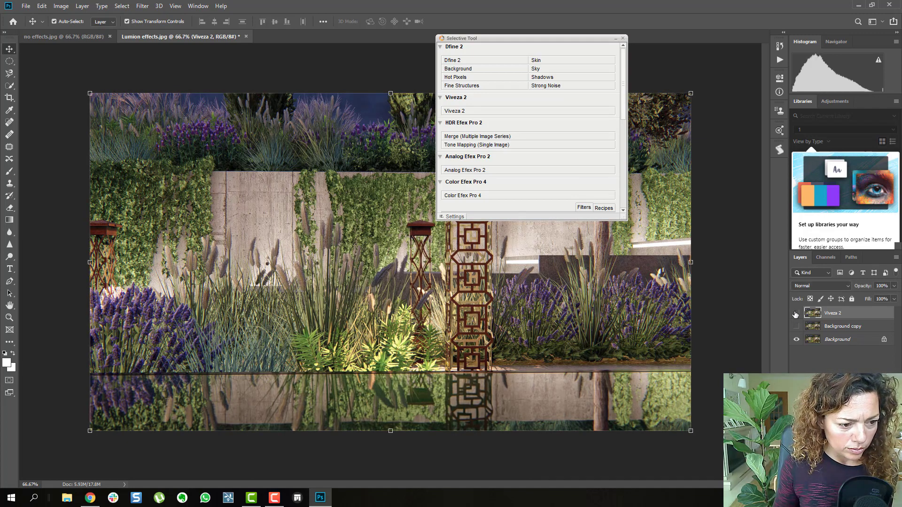
left_click(796, 314)
left_click(795, 314)
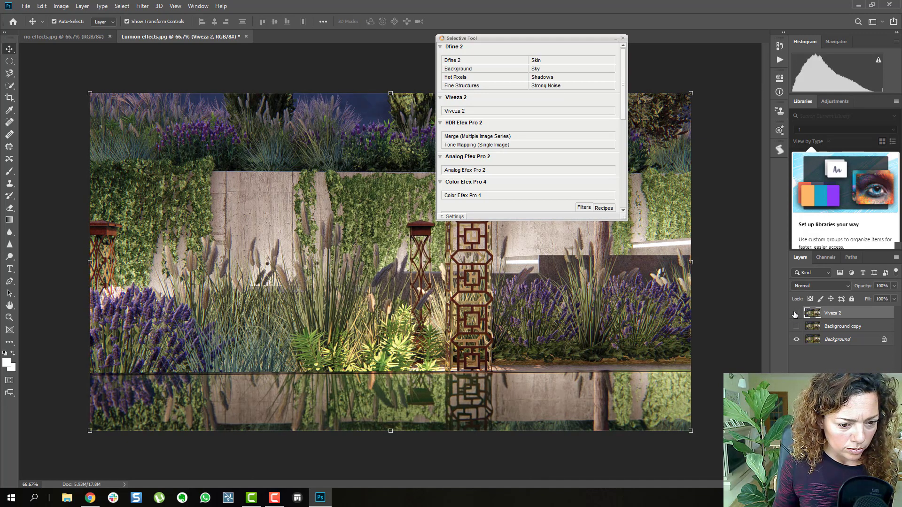
left_click(795, 313)
left_click(796, 313)
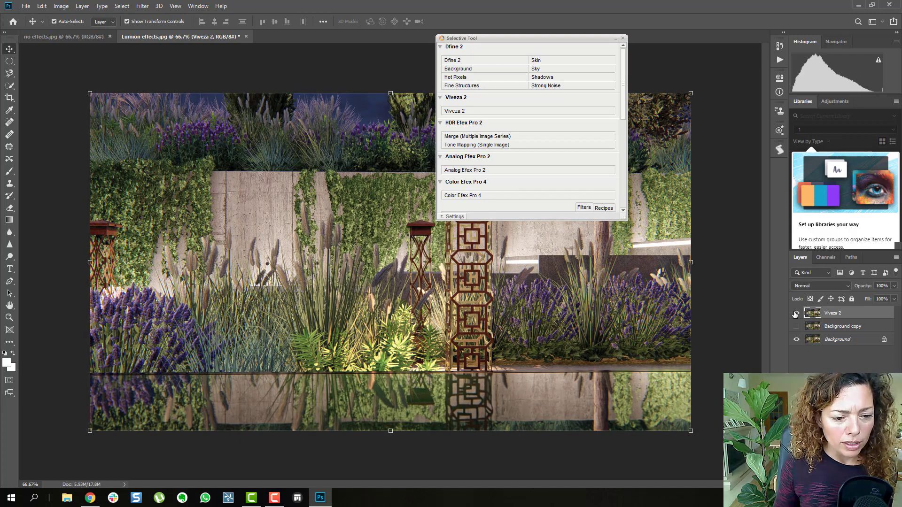
left_click(795, 314)
left_click(795, 314)
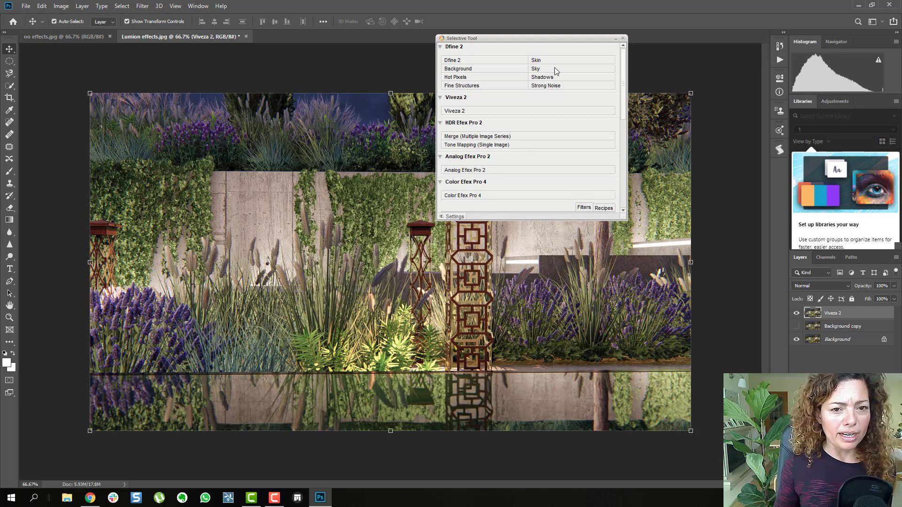
Step: Apply Sharpener Pro 3's RAW Presharpener with Adaptive Sharpening at 15% and the balance shifted slightly toward Sharpen Areas
left_click_drag(570, 37, 673, 49)
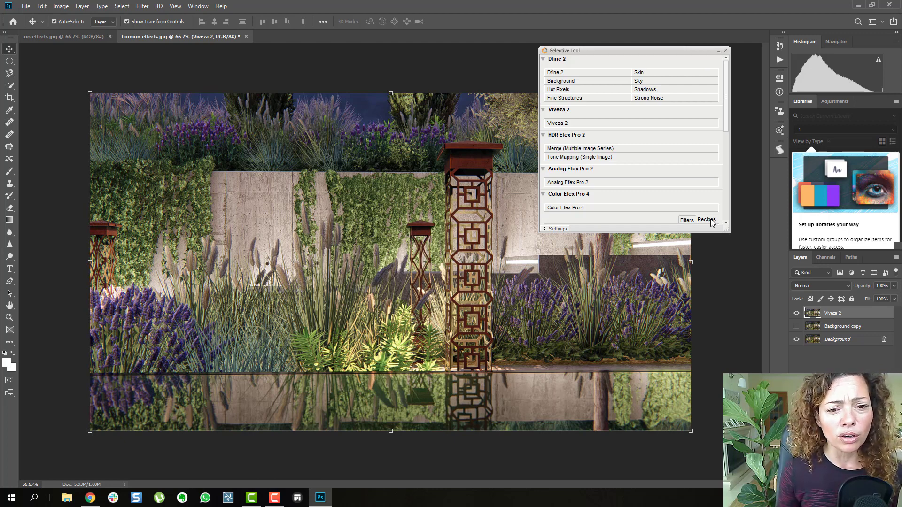
left_click_drag(725, 91, 745, 211)
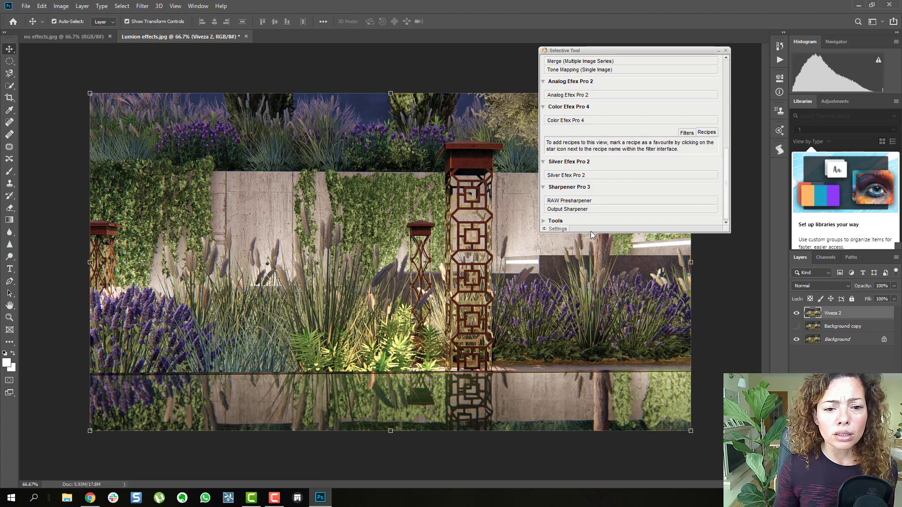
left_click(555, 220)
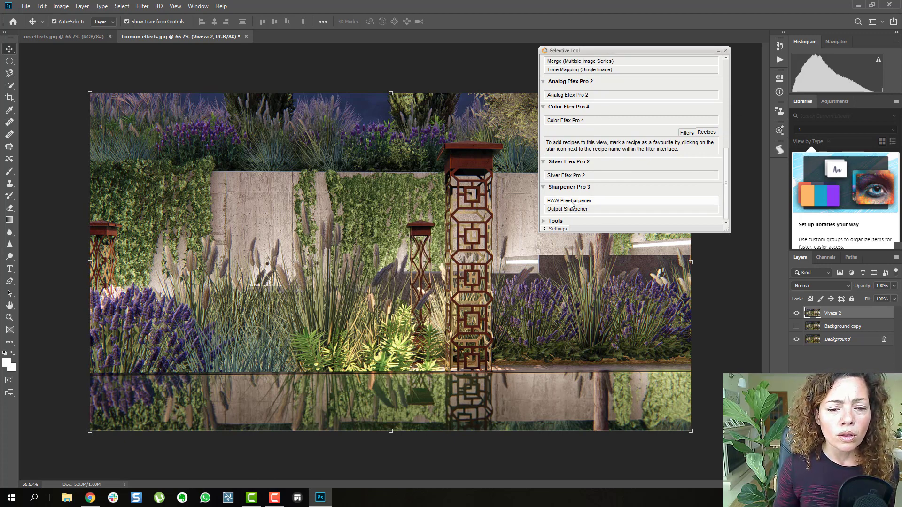
left_click(570, 202)
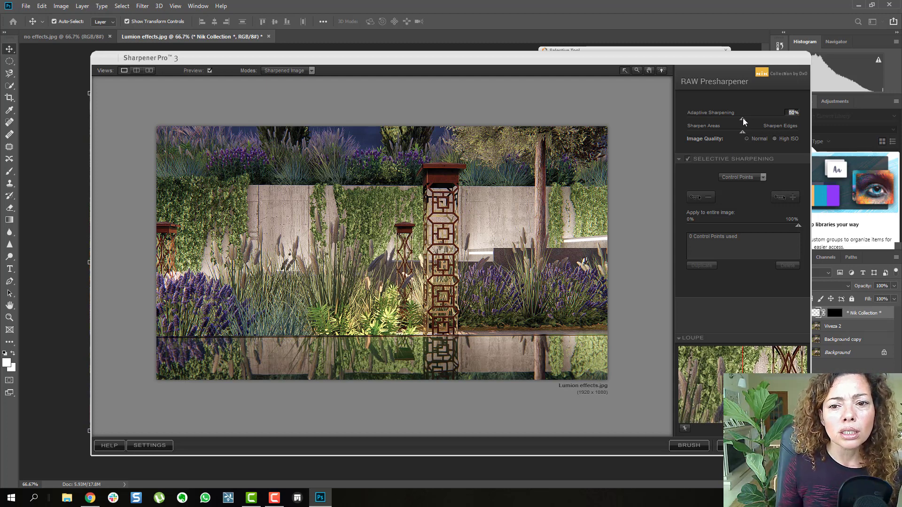
left_click_drag(742, 118, 710, 127)
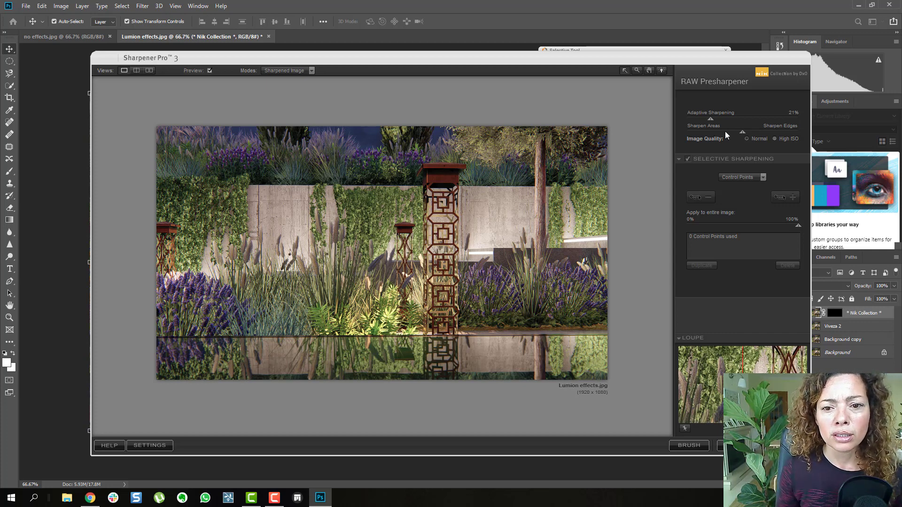
left_click_drag(742, 131, 700, 120)
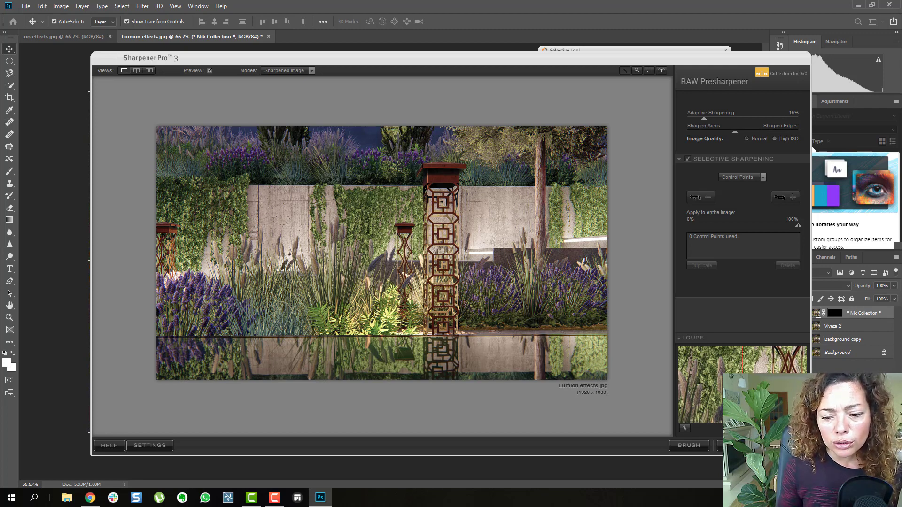
left_click(780, 445)
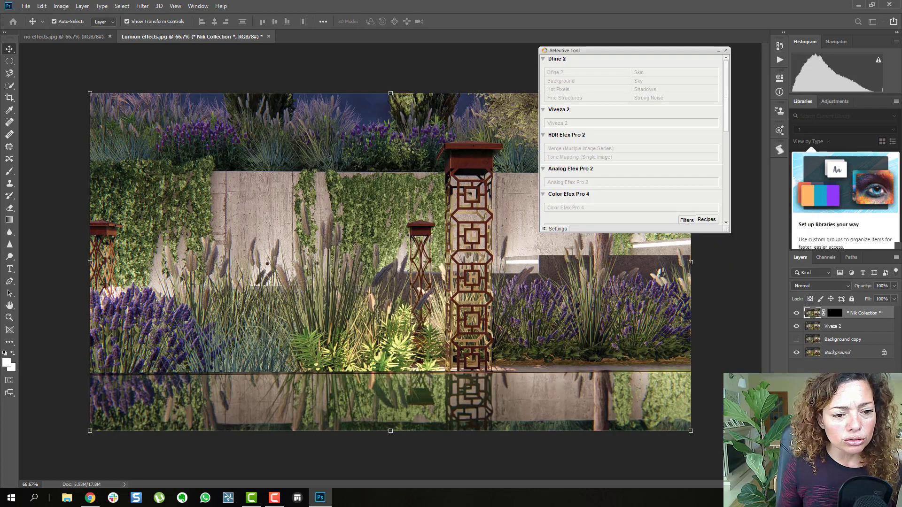
Step: Compare the image before and after sharpening by repeatedly hiding and showing the Sharpener Pro 3 layer, leaving it shown
left_click(796, 313)
left_click(795, 314)
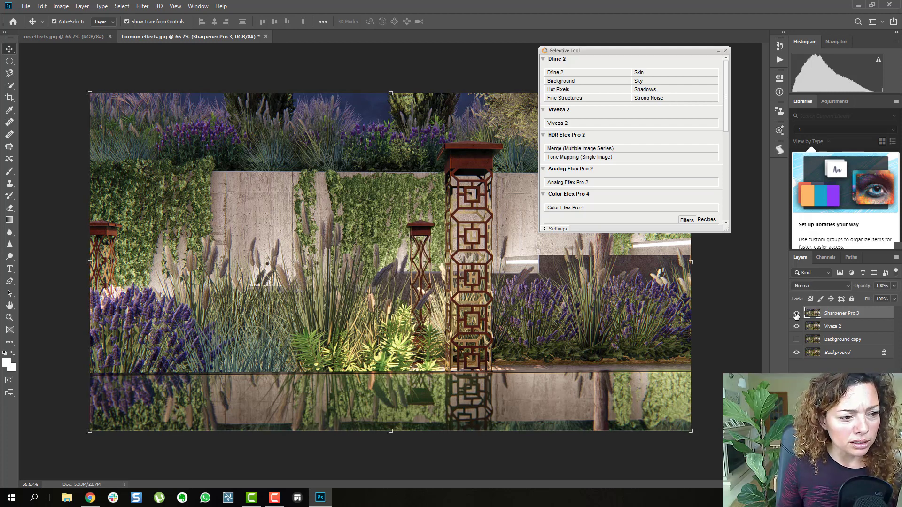
left_click(796, 313)
left_click(796, 314)
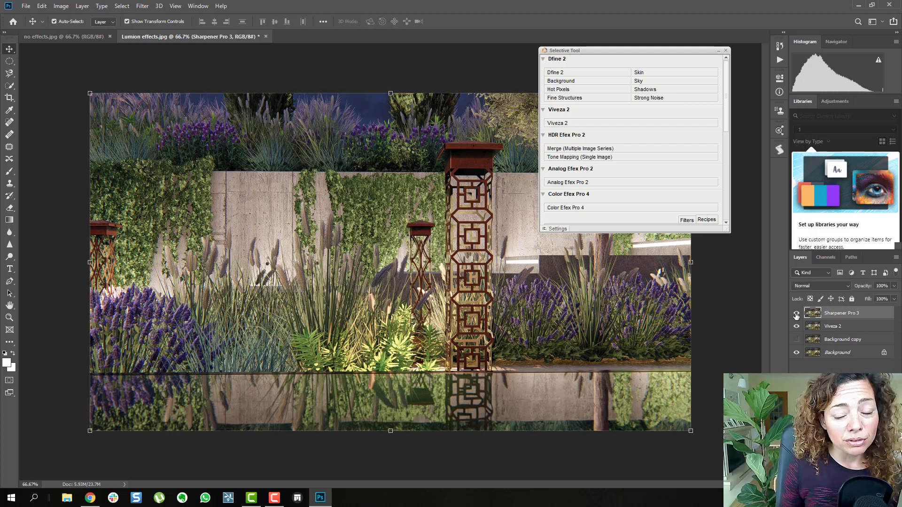
left_click(796, 313)
left_click(796, 314)
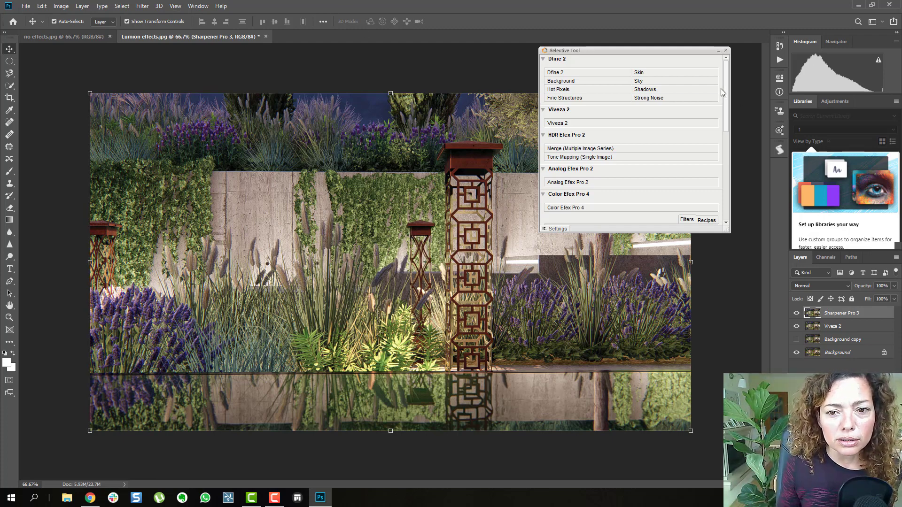
Step: Browse the Selective Tool's filters and open HDR Efex Pro 2 Tone Mapping for the single image
left_click_drag(724, 89, 734, 186)
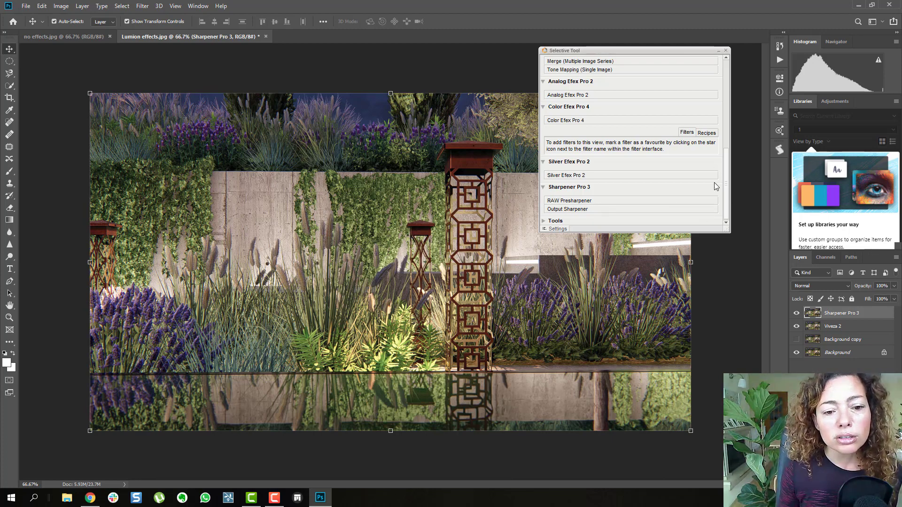
left_click_drag(726, 188, 714, 100)
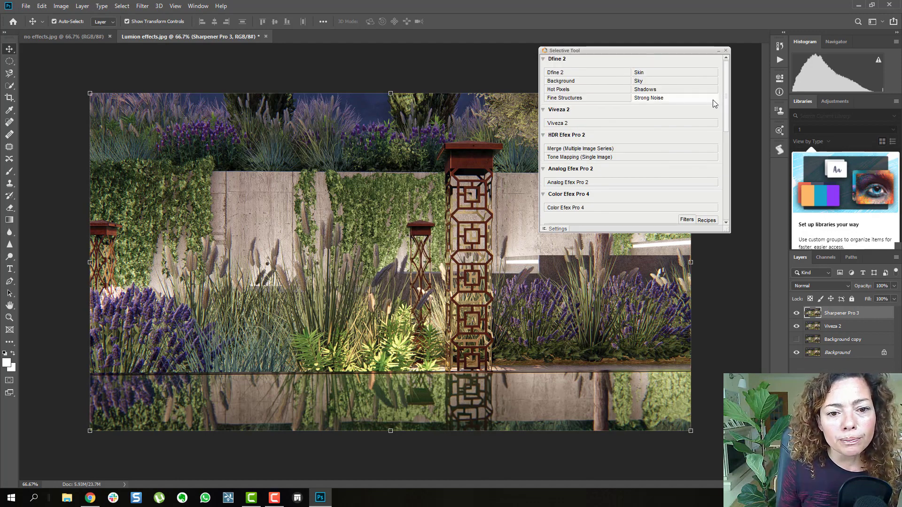
left_click(583, 158)
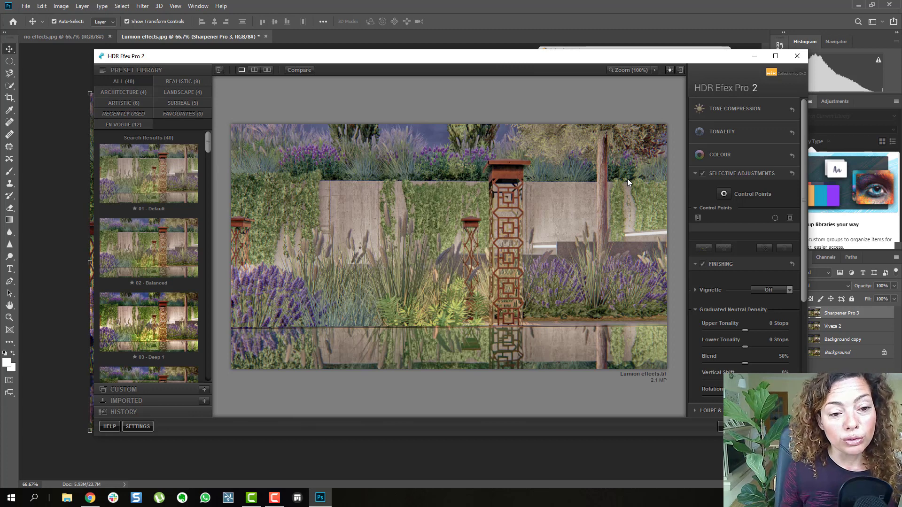
Step: Try the HDR presets 01 - Default, 02 - Balanced and 03 - Deep 1, and return to 02 - Balanced
left_click(162, 159)
left_click(168, 256)
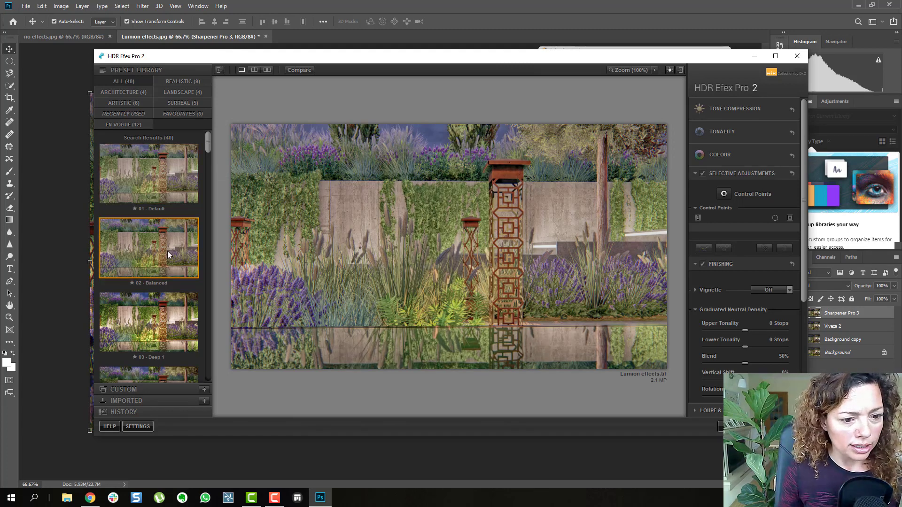
left_click(152, 320)
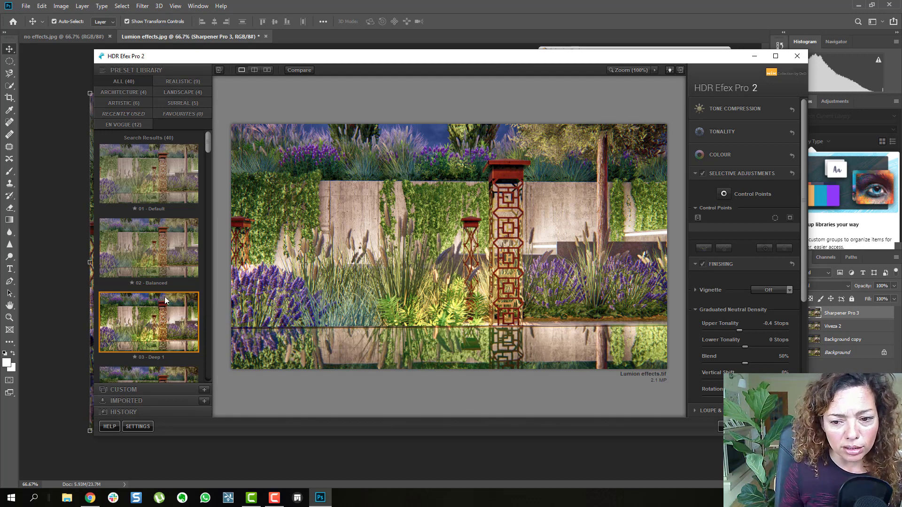
left_click(177, 254)
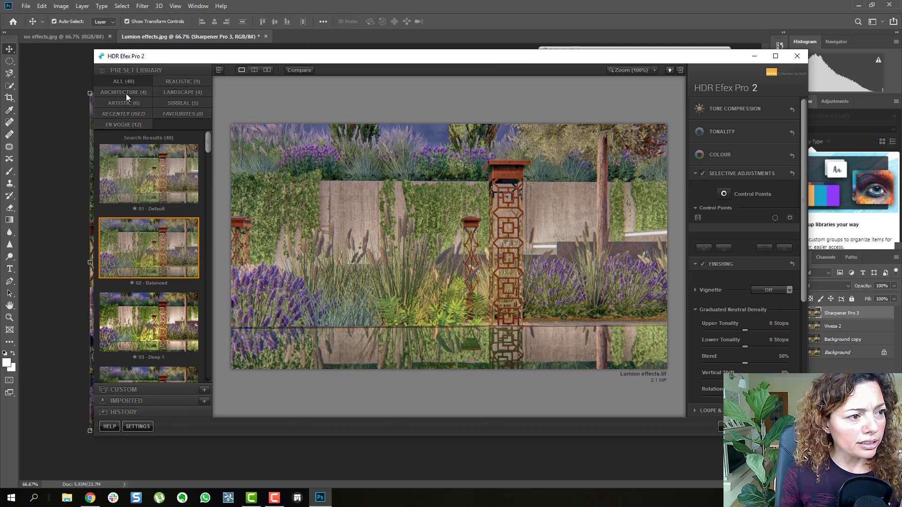
Step: Filter the HDR presets to Landscape and try 25 - Soft and 26 - Vignetted
left_click(187, 91)
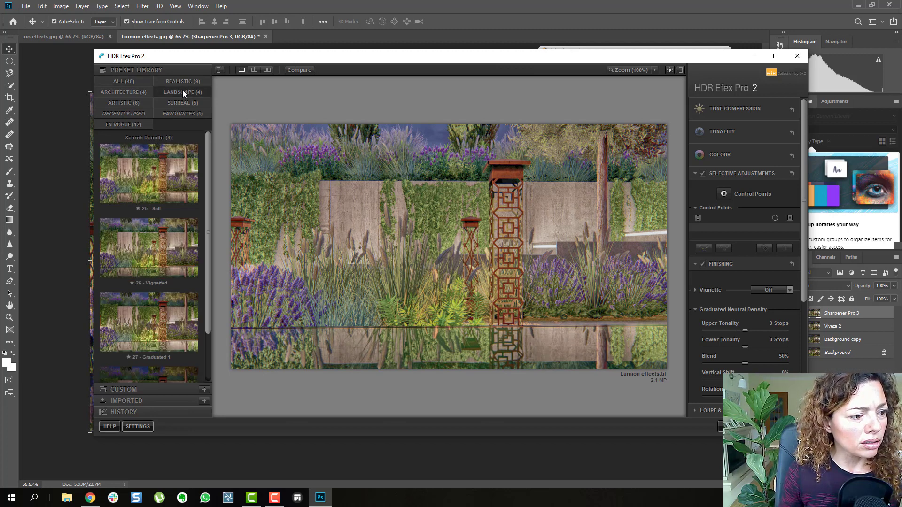
left_click(146, 176)
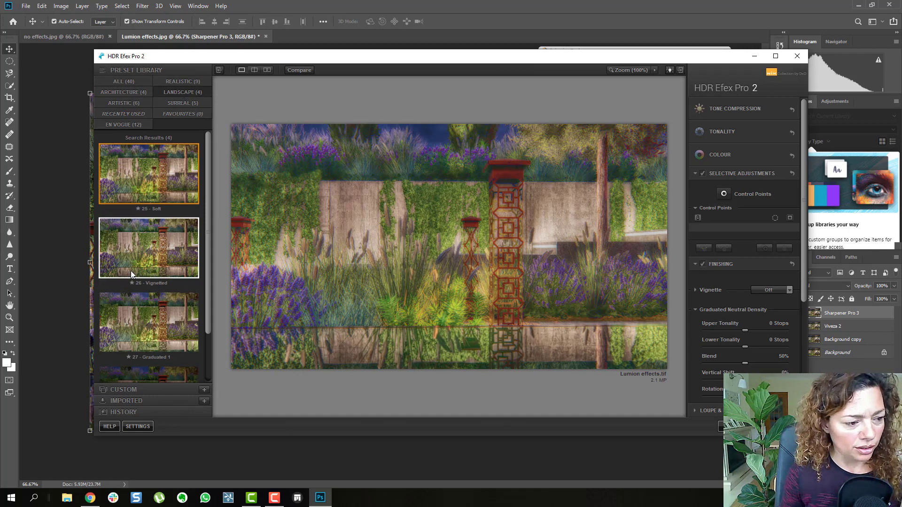
left_click(143, 274)
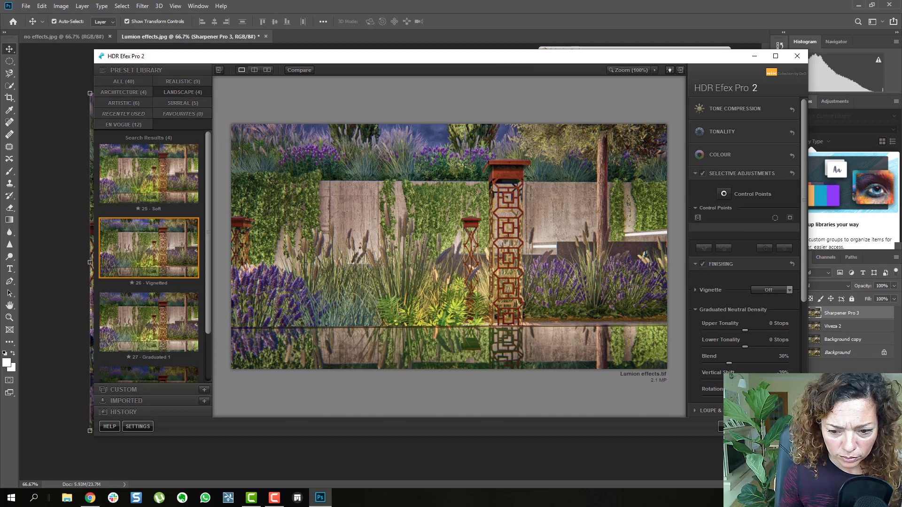
Step: Try the Graduated Neutral Density's Vertical Shift at -100% and at -16%
left_click_drag(729, 380, 788, 379)
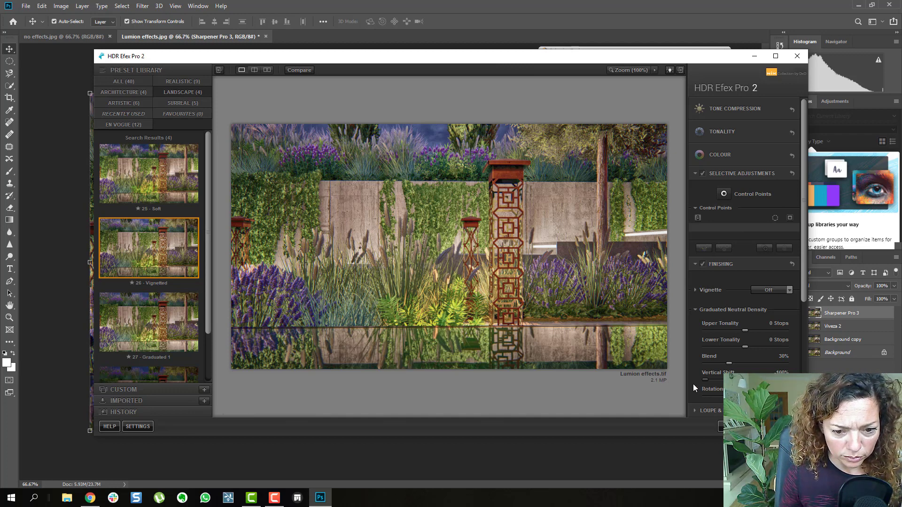
left_click_drag(722, 380, 749, 371)
scroll(708, 357, "down", 4)
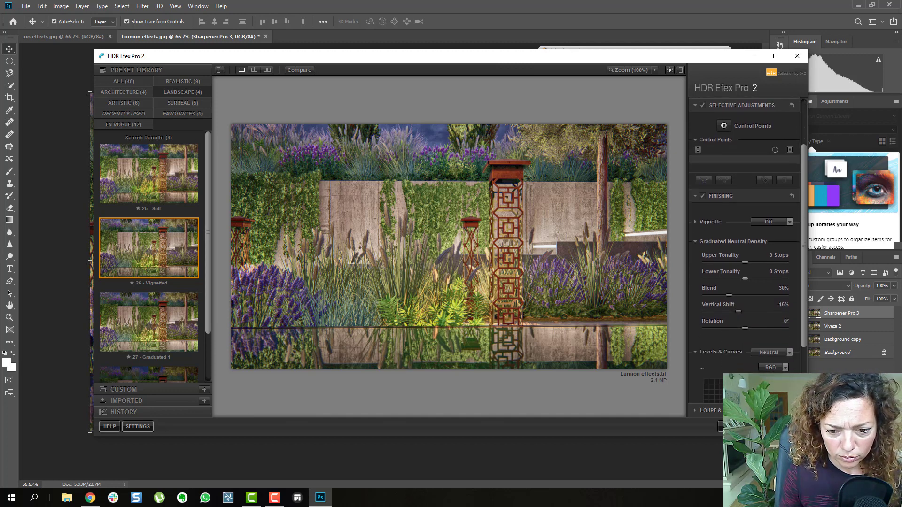
scroll(708, 357, "up", 11)
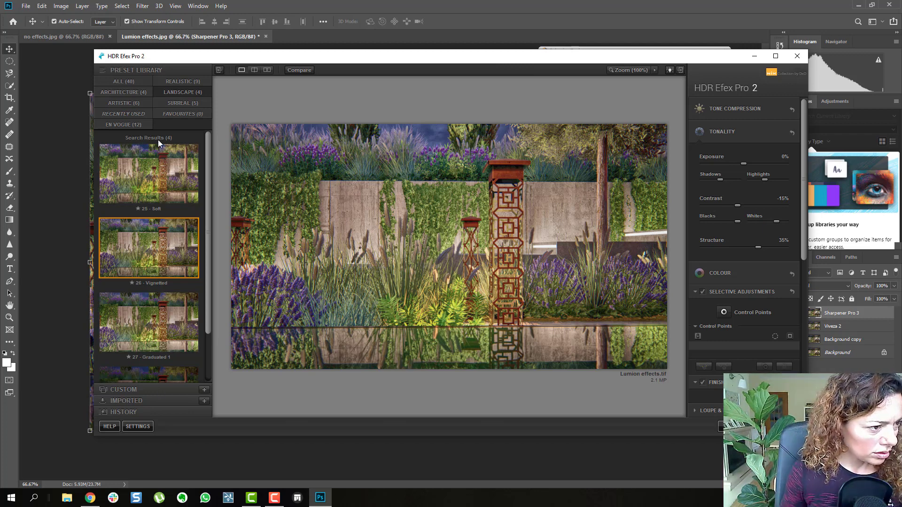
Step: Show all HDR presets again, try 01 - Default, and apply 03 - Deep 1
left_click(134, 82)
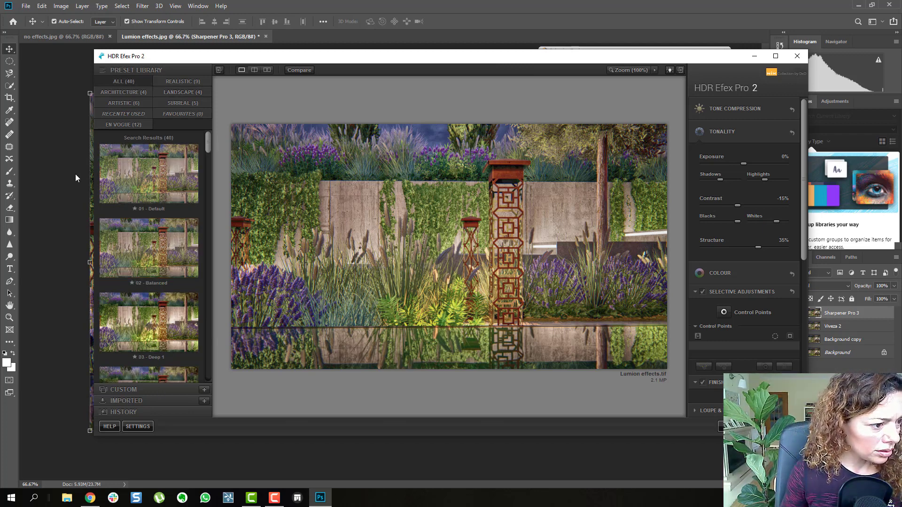
left_click(163, 176)
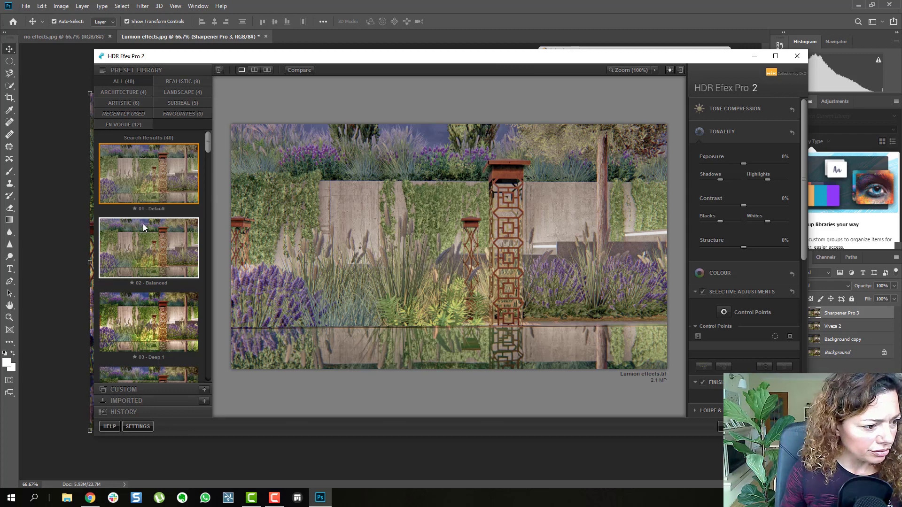
left_click(151, 314)
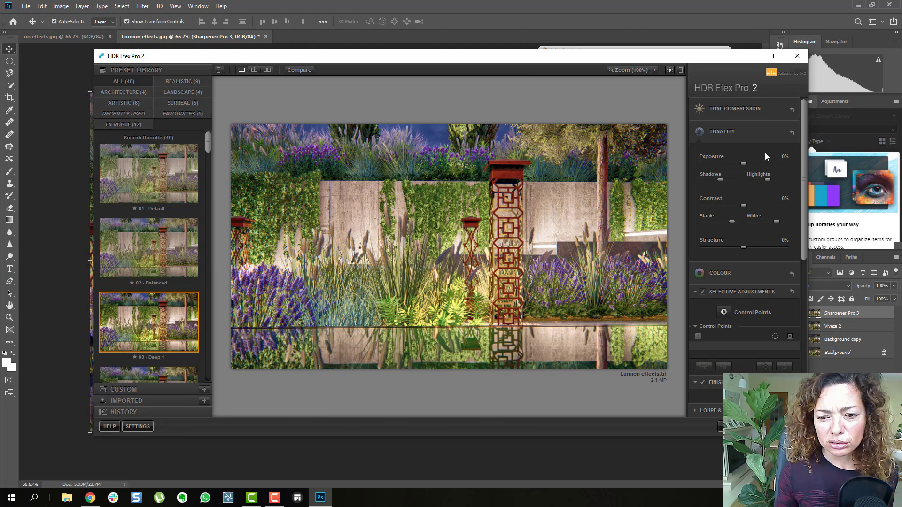
Step: Try Tone Compression at -100% and 3%, and lower the Method Strength to 3%
left_click(728, 107)
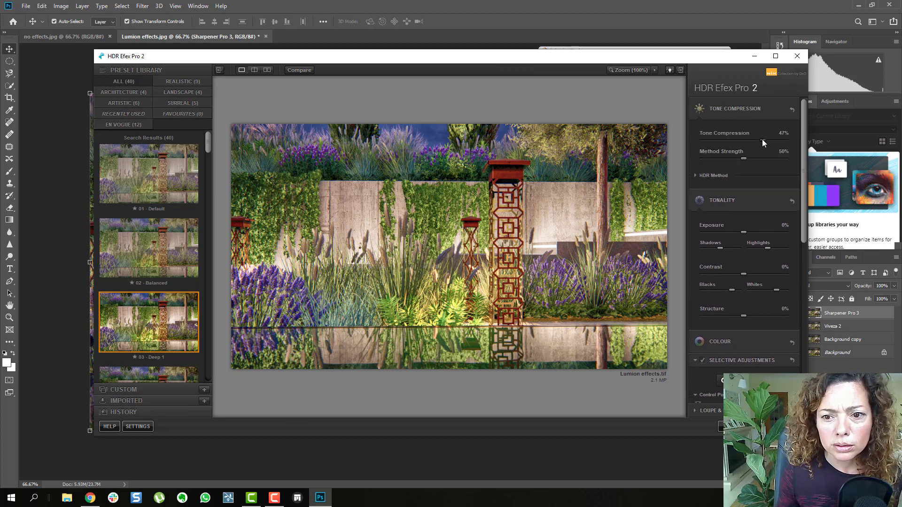
left_click_drag(762, 139, 691, 145)
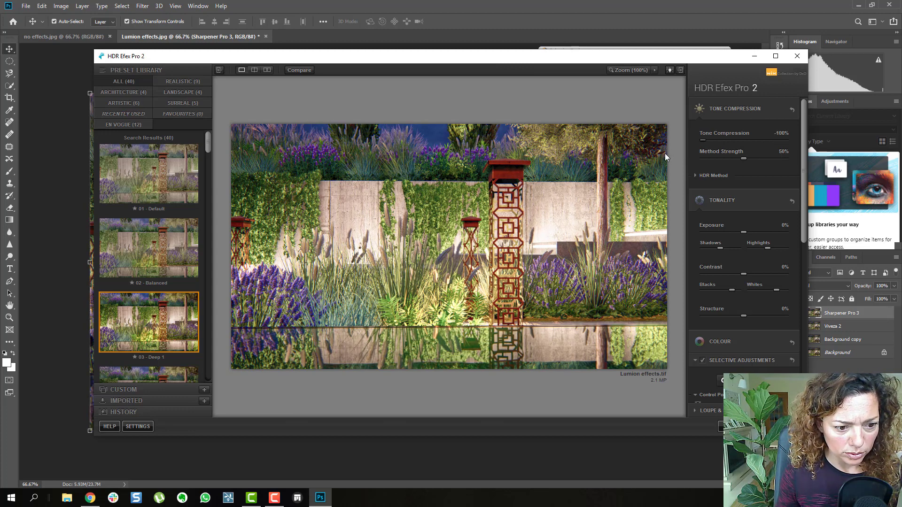
left_click_drag(702, 139, 706, 165)
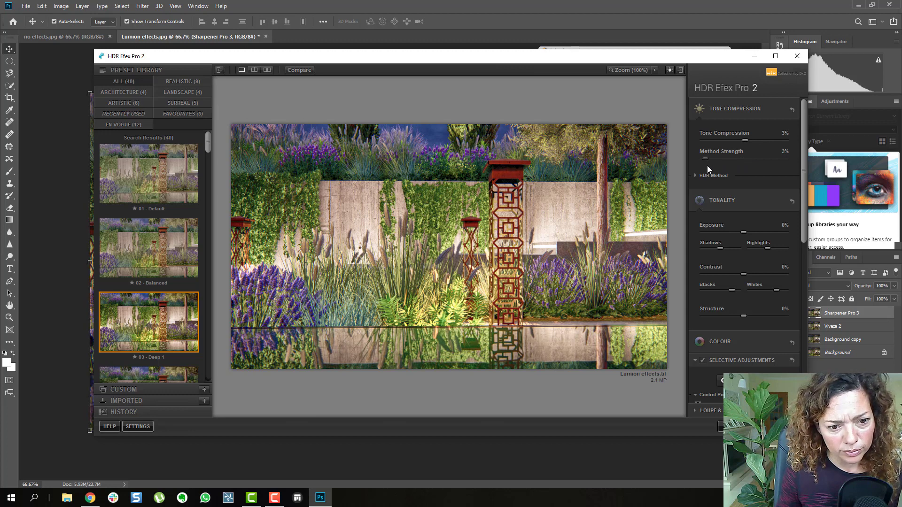
Step: Expand the HDR Method settings, turn Depth Off, and try Detail at Detailed and at its lowest level before returning it to Realistic
left_click(696, 175)
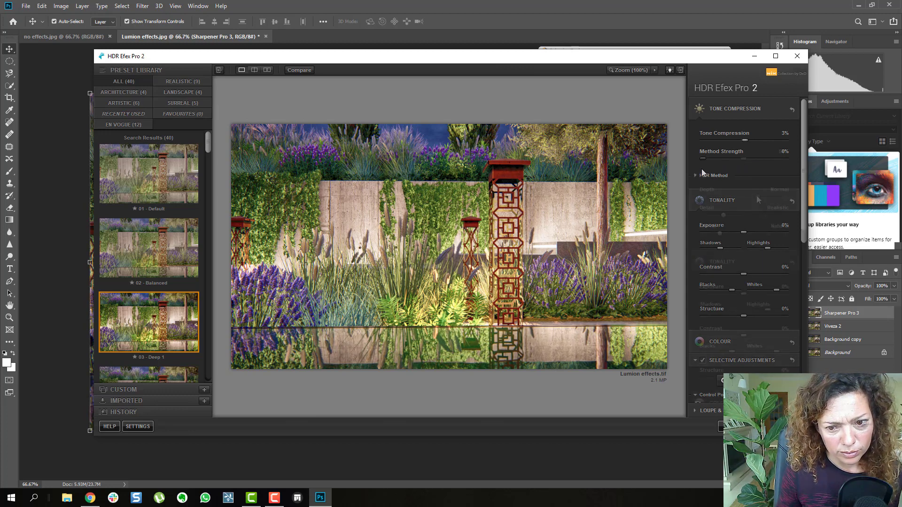
left_click_drag(702, 198, 730, 197)
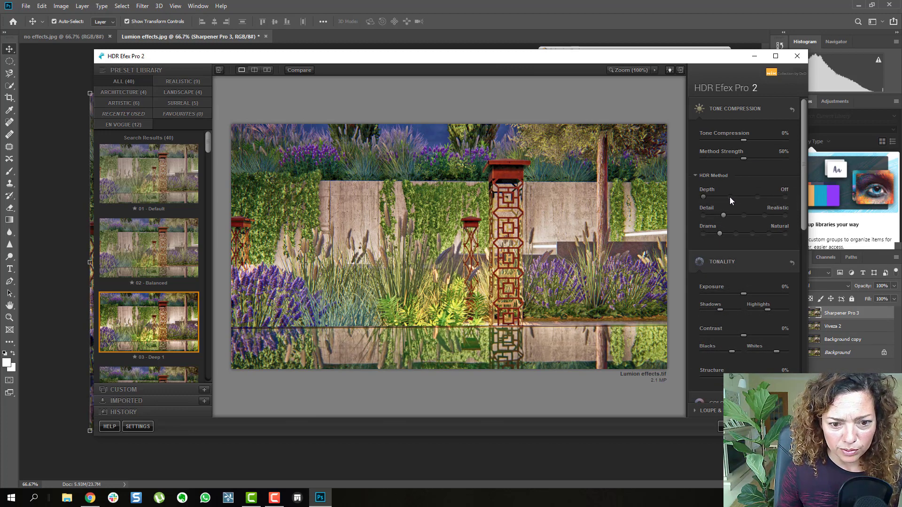
left_click(703, 196)
left_click(764, 215)
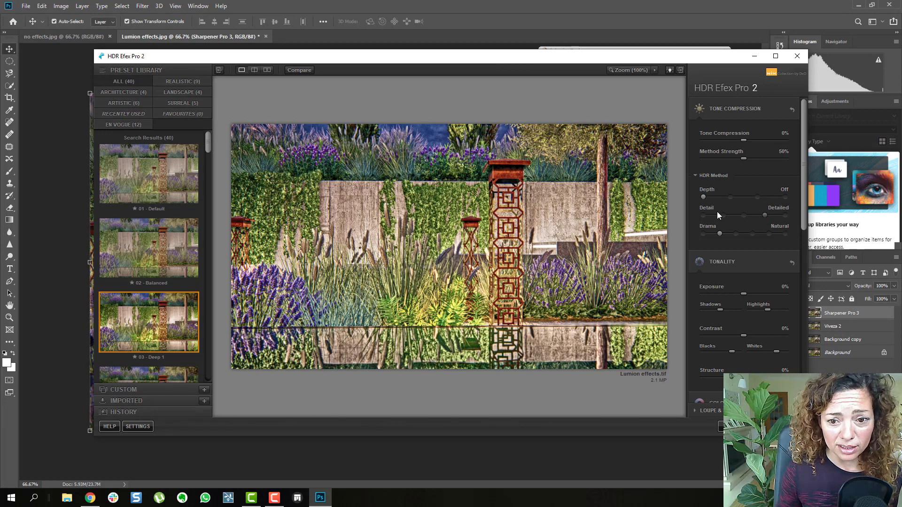
left_click(702, 215)
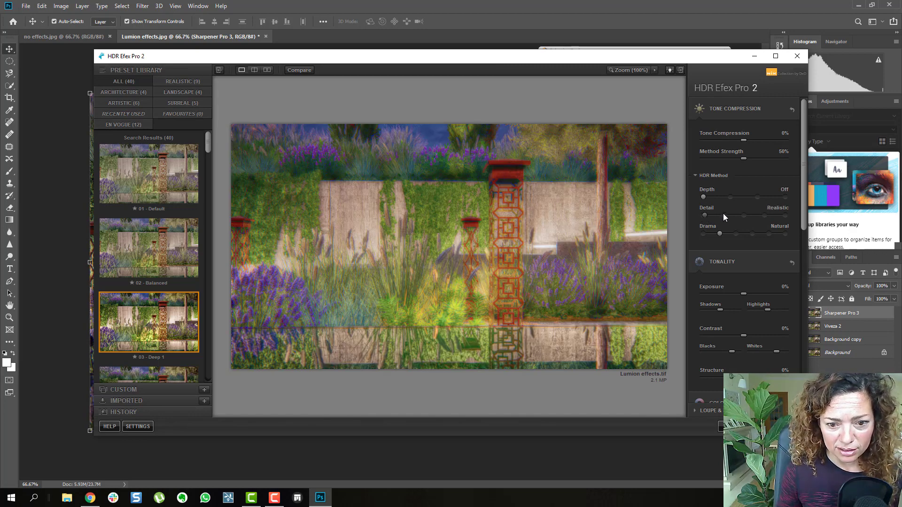
left_click(723, 215)
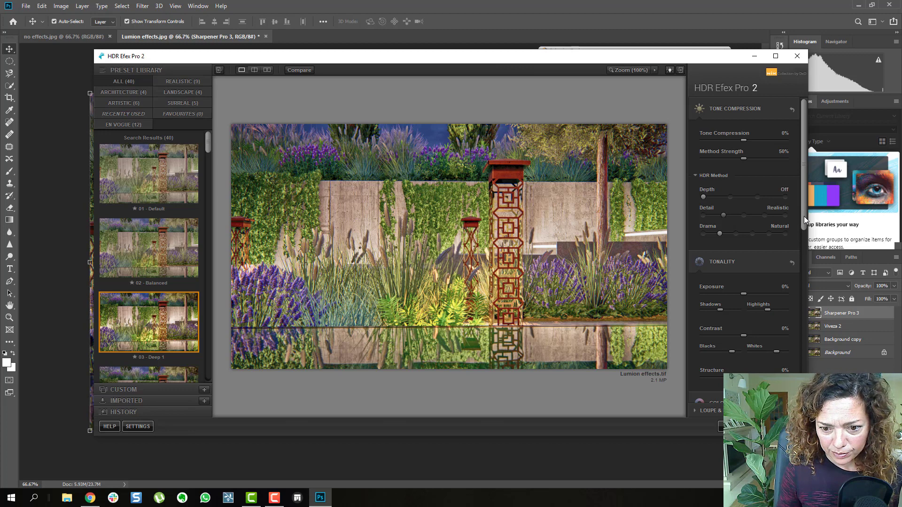
scroll(804, 216, "down", 5)
scroll(804, 216, "up", 5)
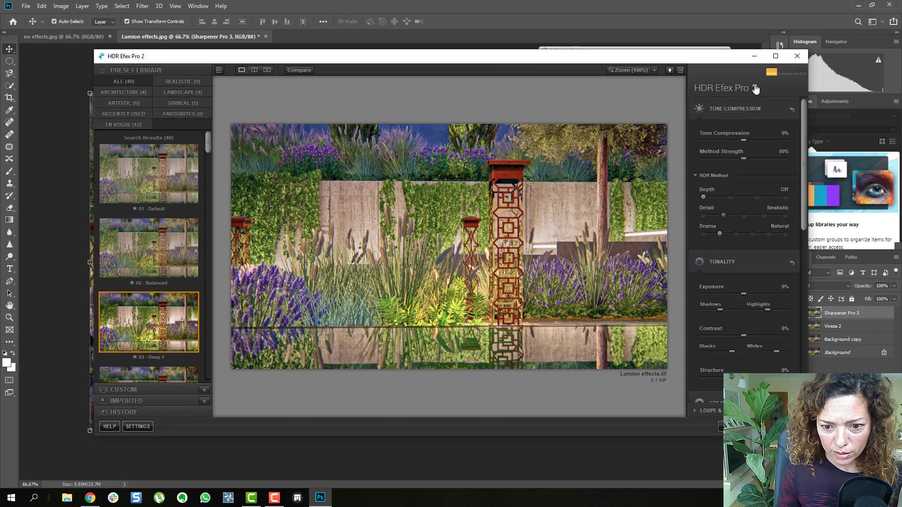
Step: Try the HDR Method's Drama at Deep and Dingy, and return it to Natural
left_click(733, 233)
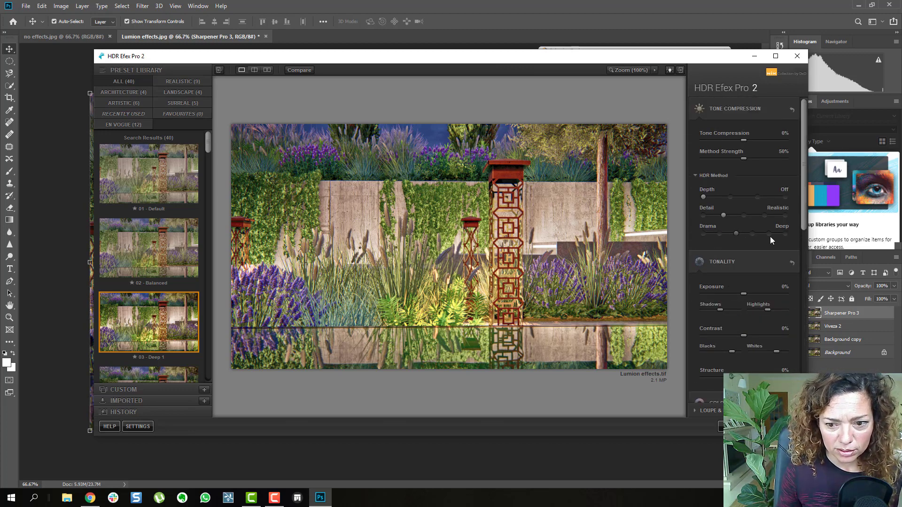
left_click(750, 235)
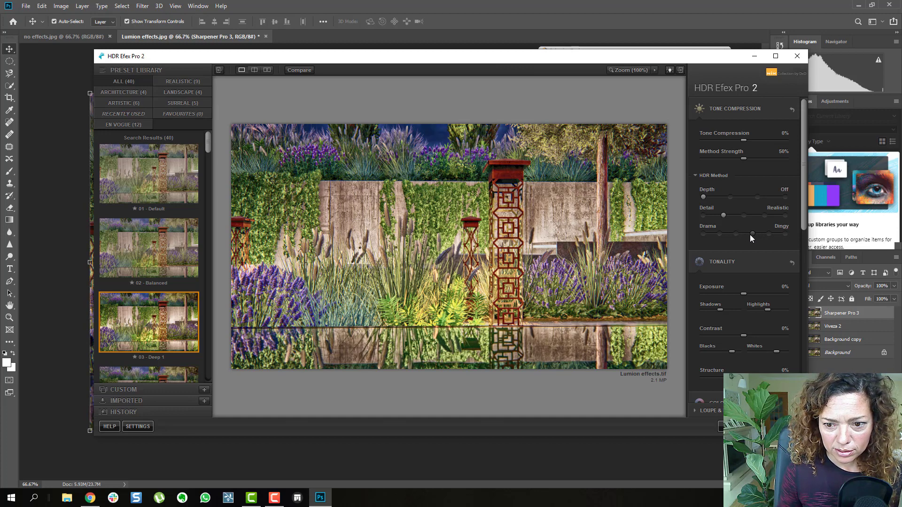
left_click(720, 234)
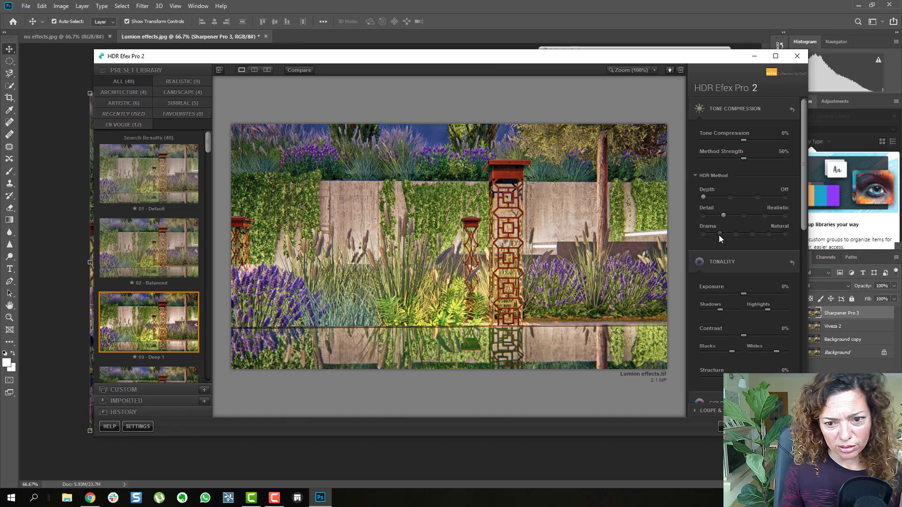
Step: Try the HDR Method's Detail at Soft and one level above Realistic, and return it to Realistic
left_click(703, 215)
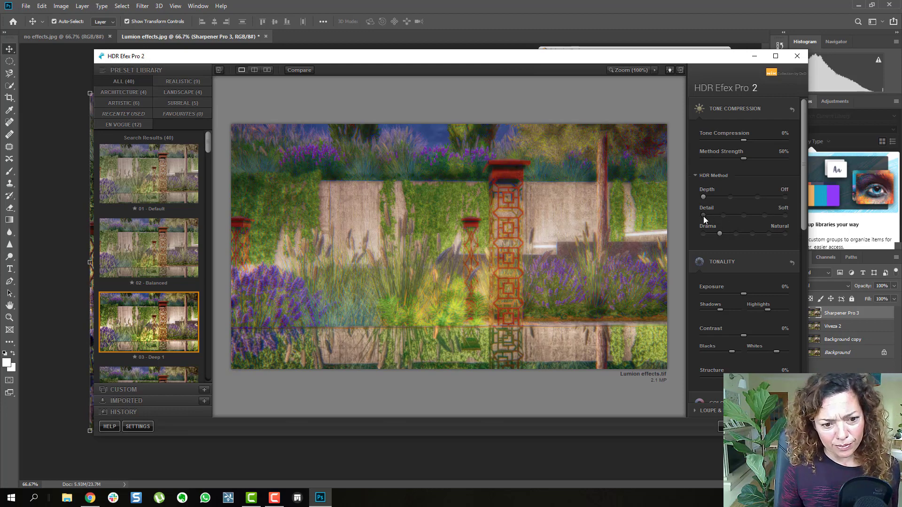
left_click(721, 216)
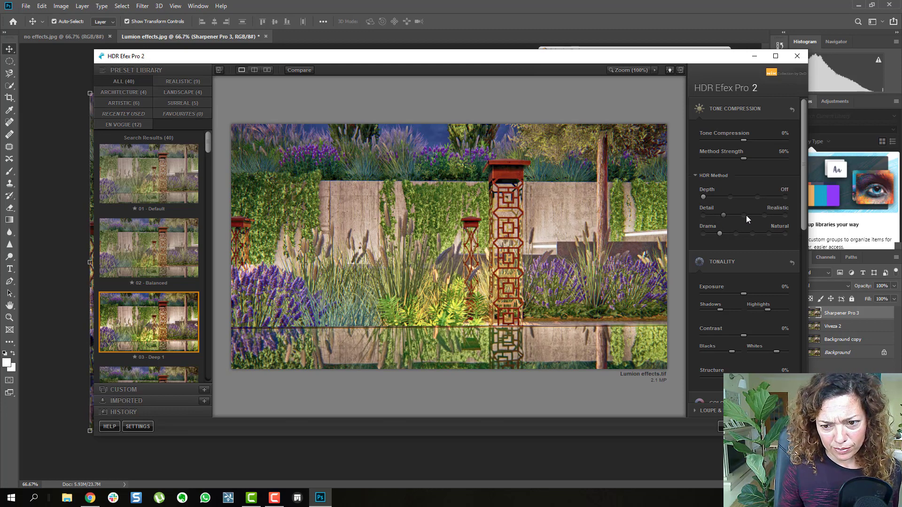
left_click(744, 215)
left_click(723, 216)
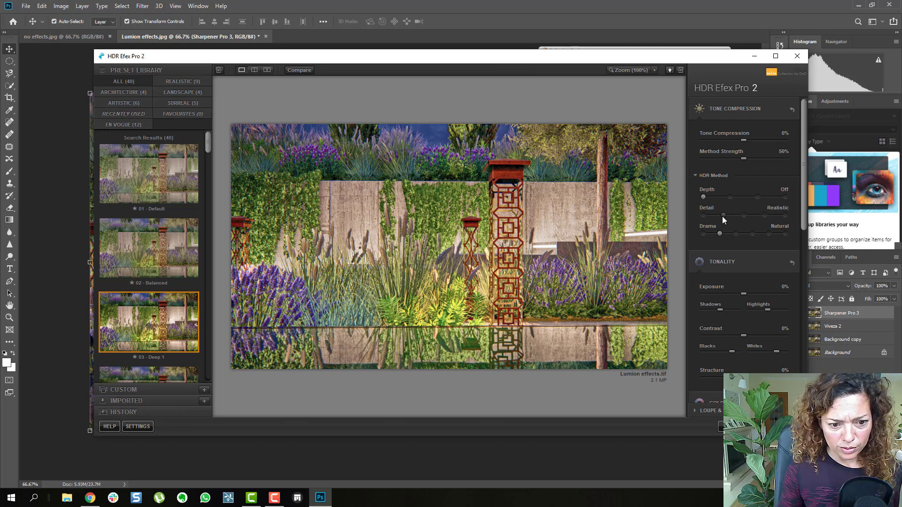
Step: Set the HDR Method's Depth to Normal and reduce the Method Strength to 15%
left_click(730, 197)
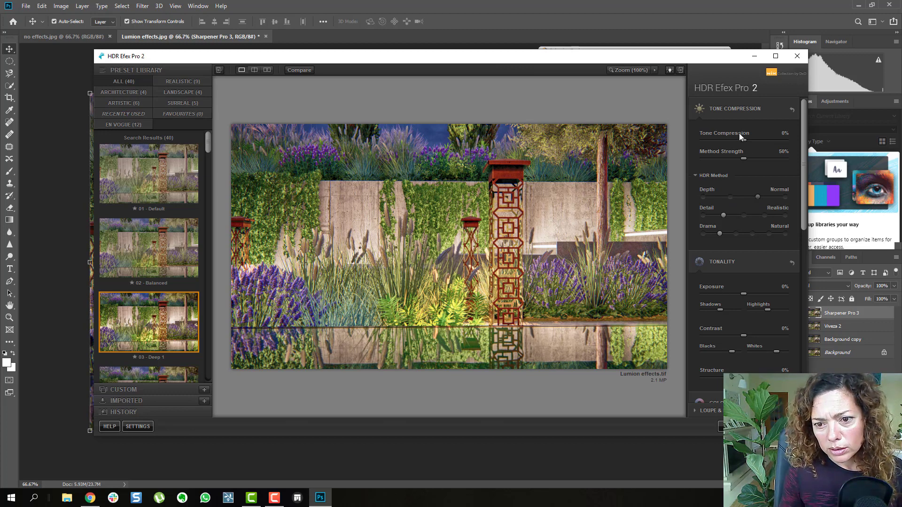
left_click(707, 162)
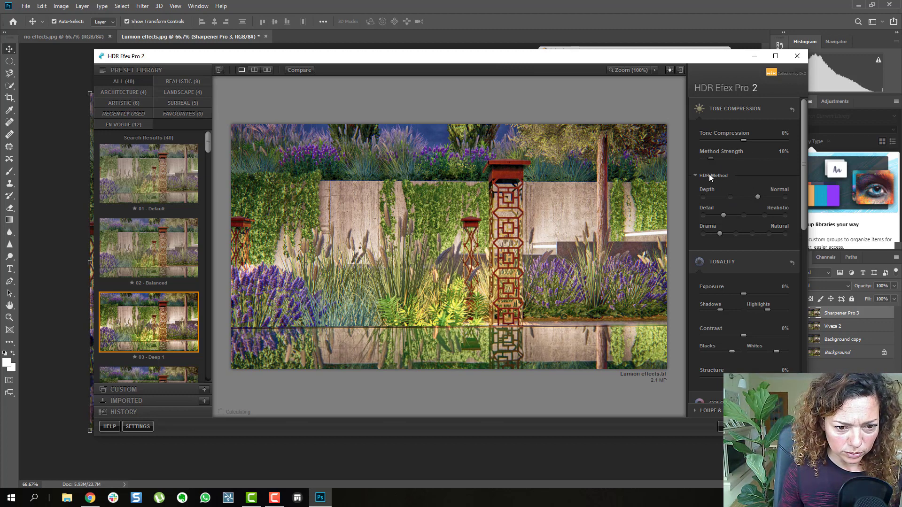
mouse_move(709, 174)
left_mouse_down()
mouse_move(725, 170)
mouse_move(714, 170)
left_mouse_up()
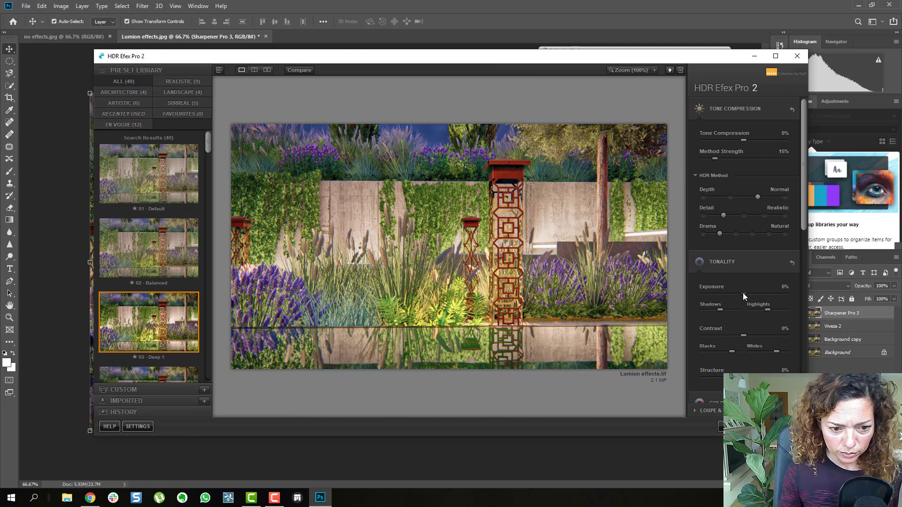
Step: Adjust the tonality with Exposure at -22%, Contrast at -5% and Structure at -1%
left_click_drag(743, 293, 734, 294)
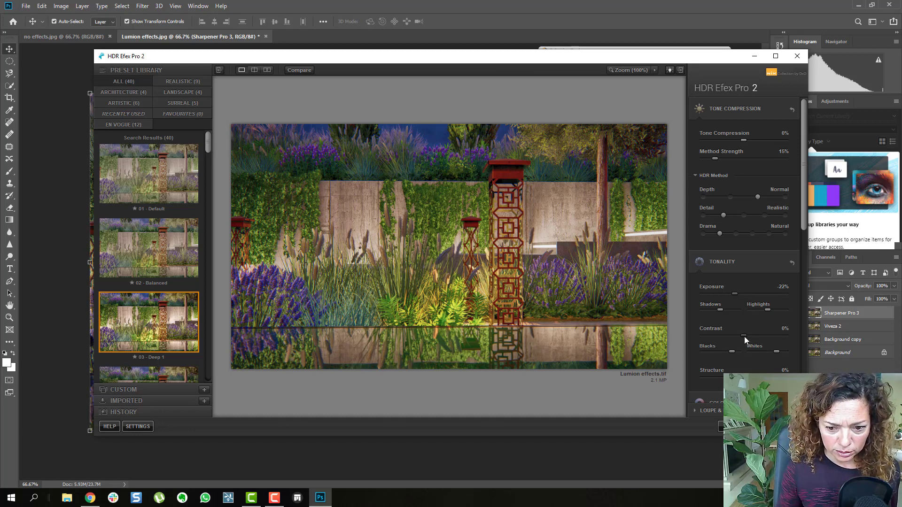
mouse_move(744, 336)
left_mouse_down()
mouse_move(720, 340)
mouse_move(742, 339)
left_mouse_up()
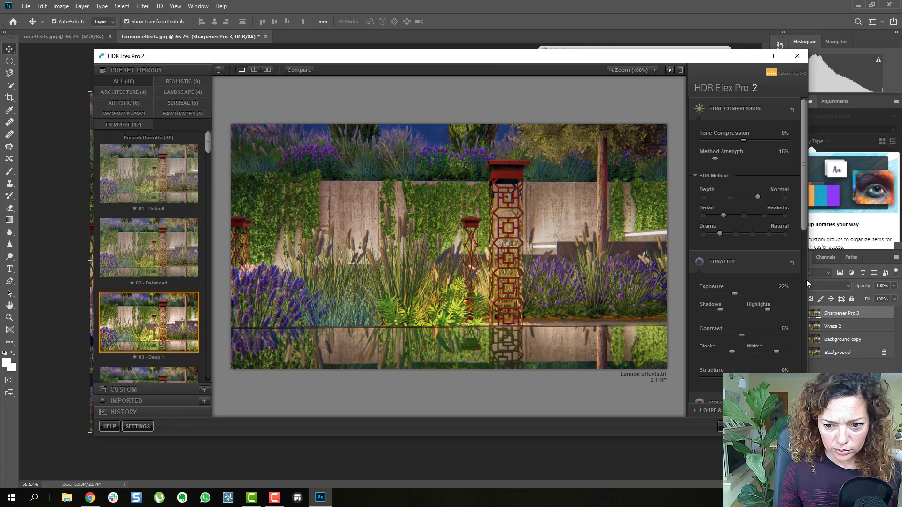
left_click_drag(805, 206, 808, 230)
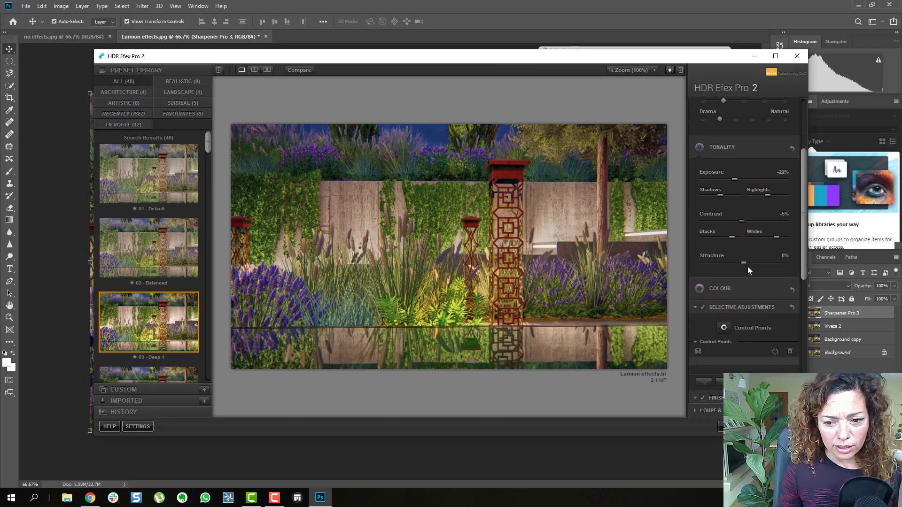
mouse_move(751, 264)
left_mouse_down()
mouse_move(722, 266)
mouse_move(761, 263)
mouse_move(742, 266)
left_mouse_up()
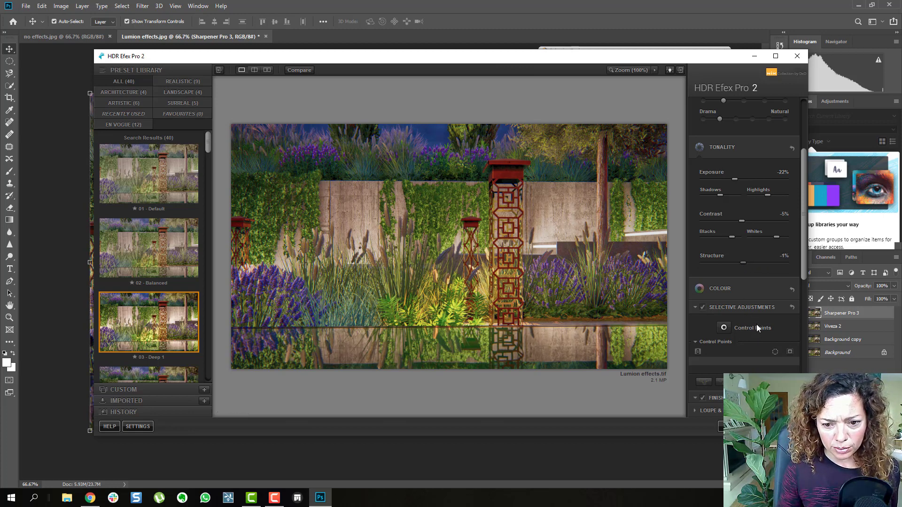
Step: Expand the Vignette finishing settings and apply the Lens 3 vignette
scroll(770, 305, "down", 3)
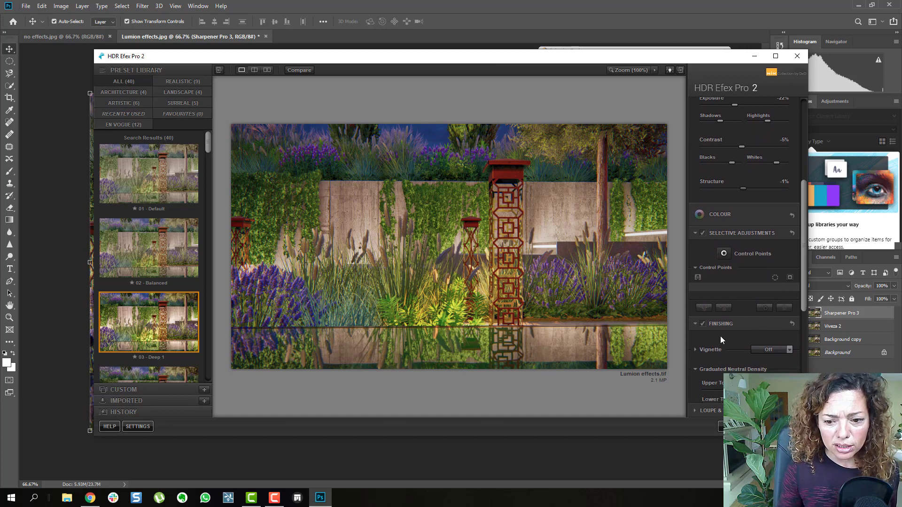
scroll(720, 336, "down", 3)
left_click(695, 296)
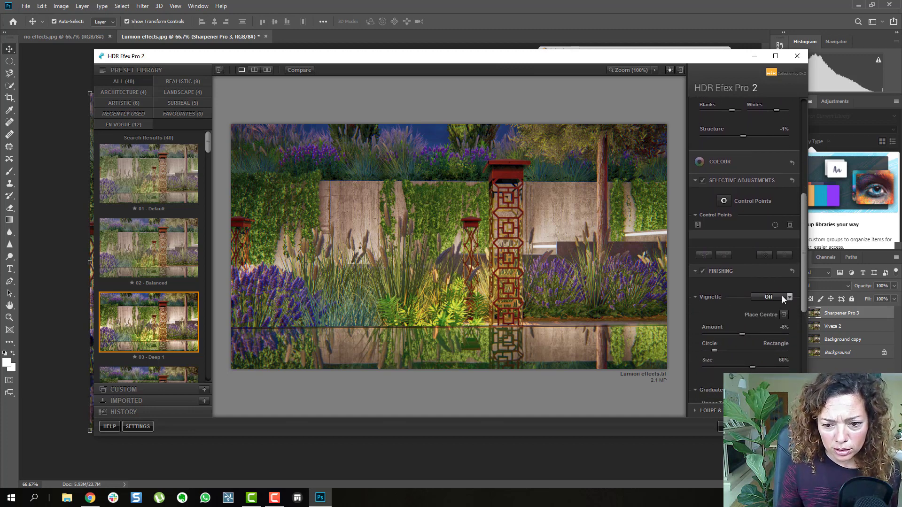
left_click(782, 295)
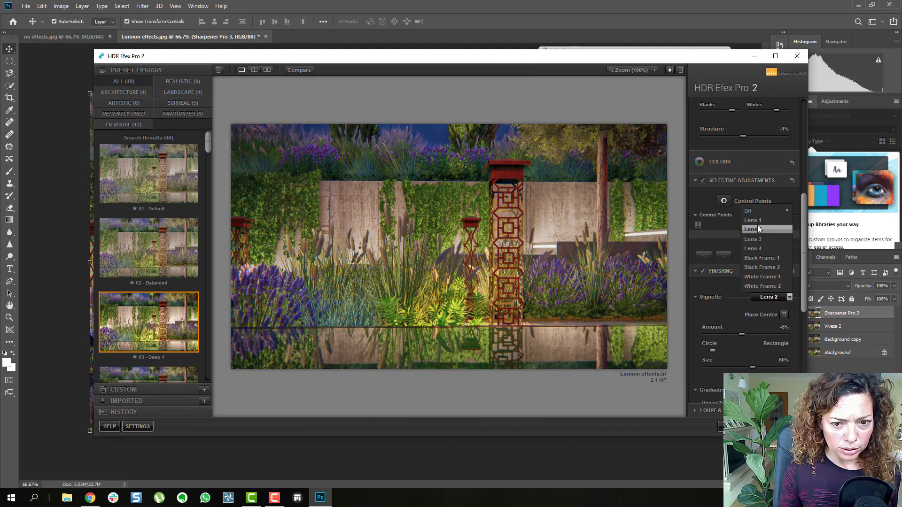
left_click(761, 239)
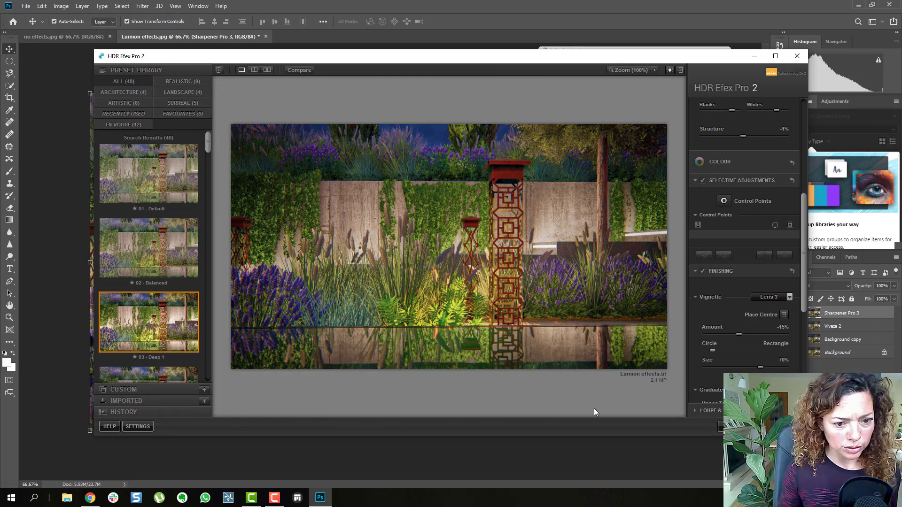
Step: Set the Graduated Neutral Density's Upper Tonality to -0.14 stops
scroll(759, 362, "down", 6)
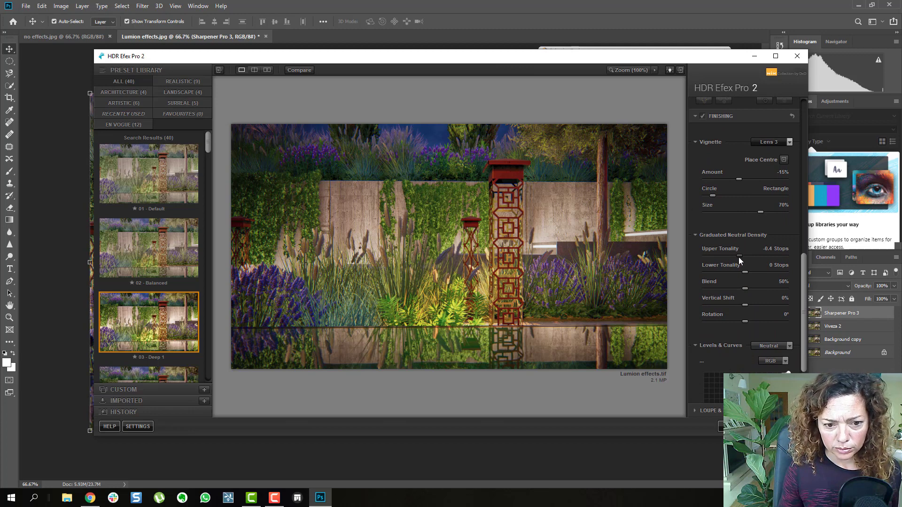
mouse_move(738, 258)
left_mouse_down()
mouse_move(710, 260)
mouse_move(742, 259)
left_mouse_up()
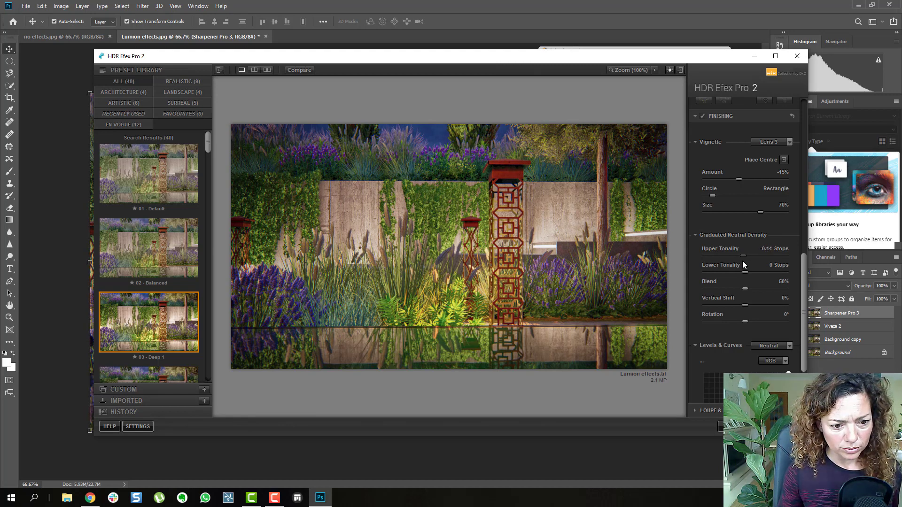
scroll(761, 317, "down", 1)
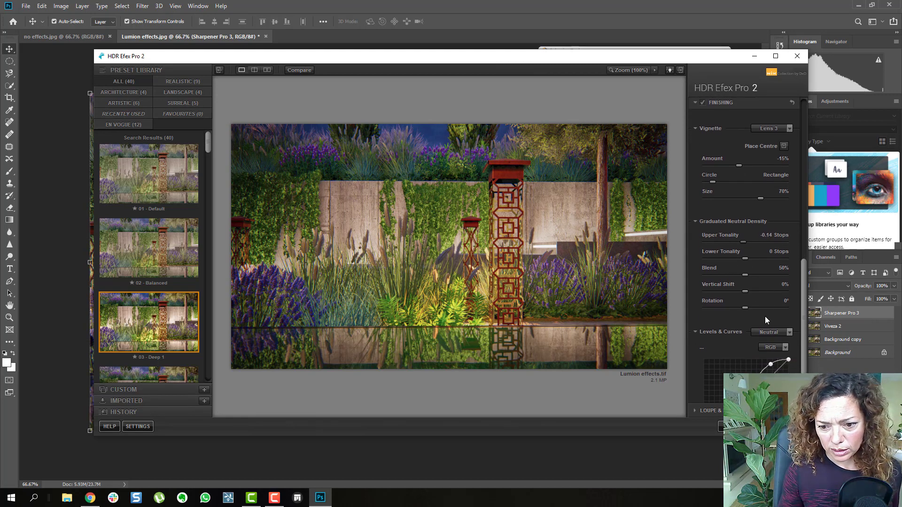
Step: Lower the upper point of the RGB curve, preview the Levels & Curves presets and choose Neutral
scroll(764, 317, "down", 4)
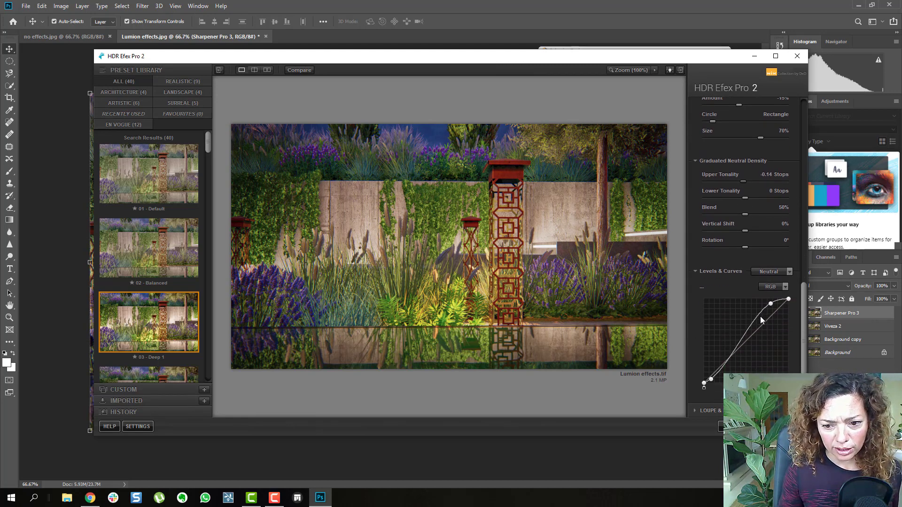
mouse_move(762, 319)
left_mouse_down()
mouse_move(752, 344)
mouse_move(743, 335)
mouse_move(756, 322)
left_mouse_up()
left_click(774, 271)
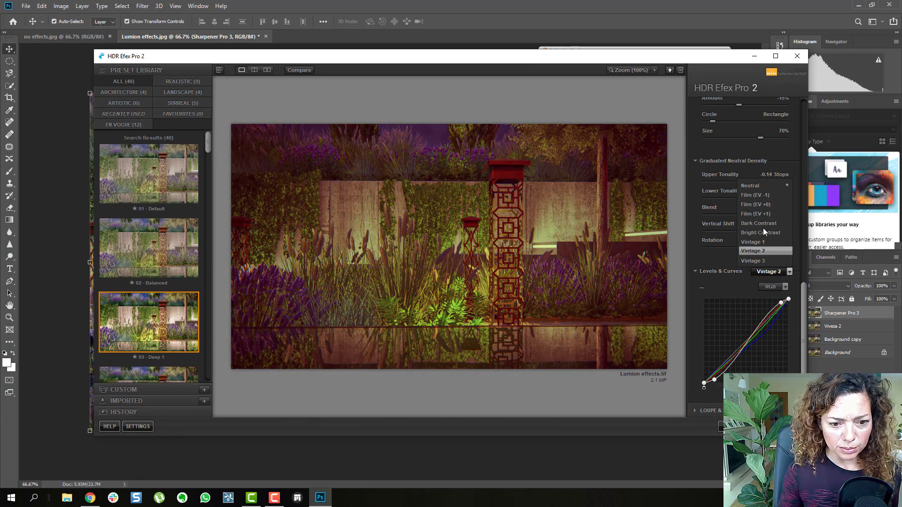
left_click(753, 186)
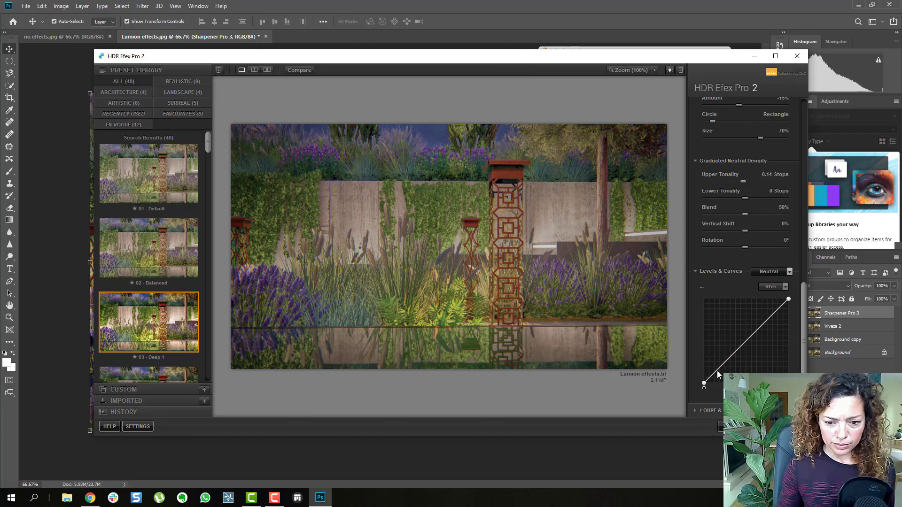
Step: Try raising the highlights on the straight Neutral curve, remove that point and restore the earlier S-shaped curve
mouse_move(762, 324)
left_mouse_down()
mouse_move(772, 322)
mouse_move(740, 331)
mouse_move(742, 354)
mouse_move(762, 325)
mouse_move(778, 324)
mouse_move(770, 308)
left_mouse_up()
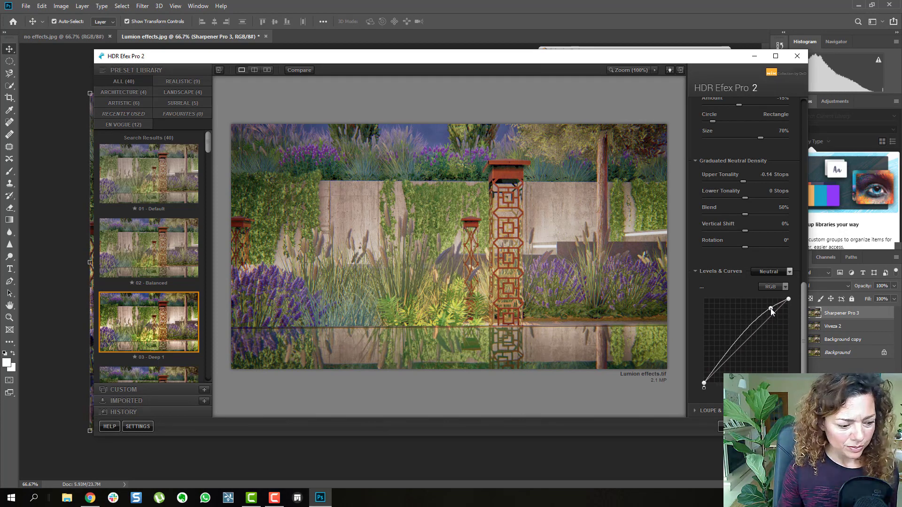
double_click(767, 309)
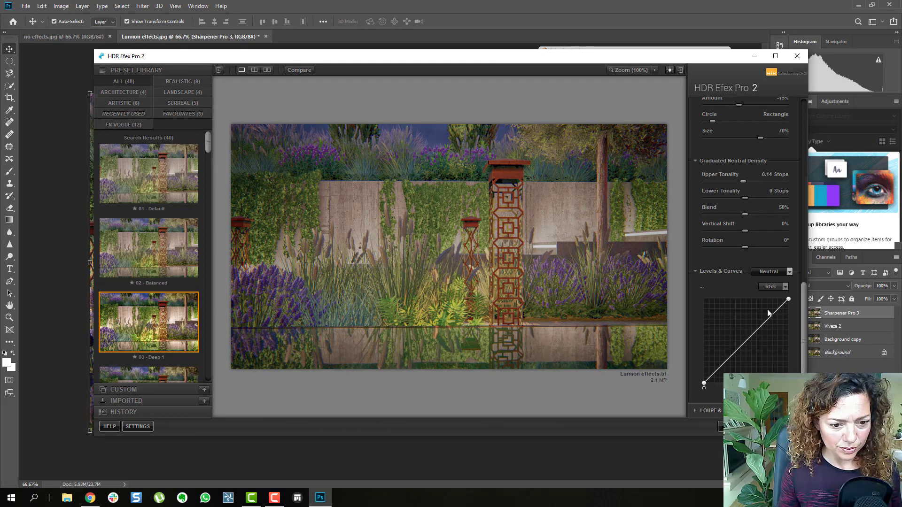
key("ctrl+z")
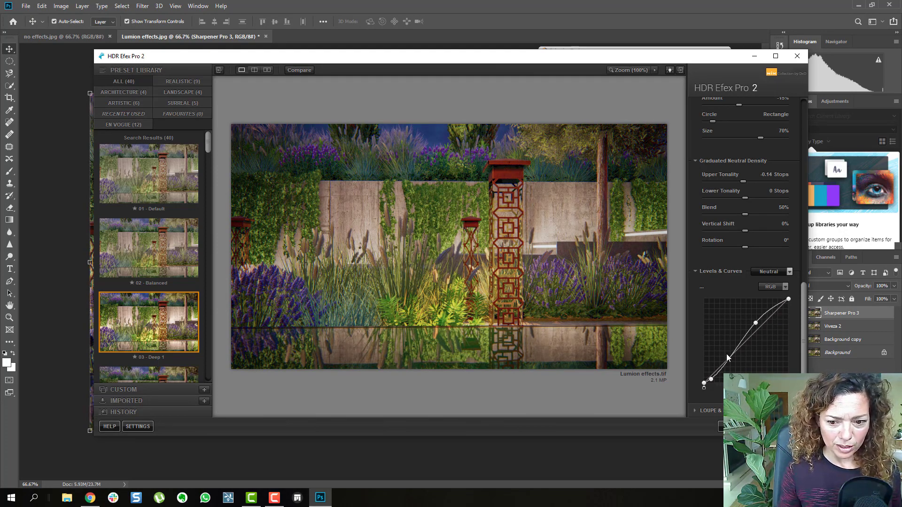
key("ctrl+z")
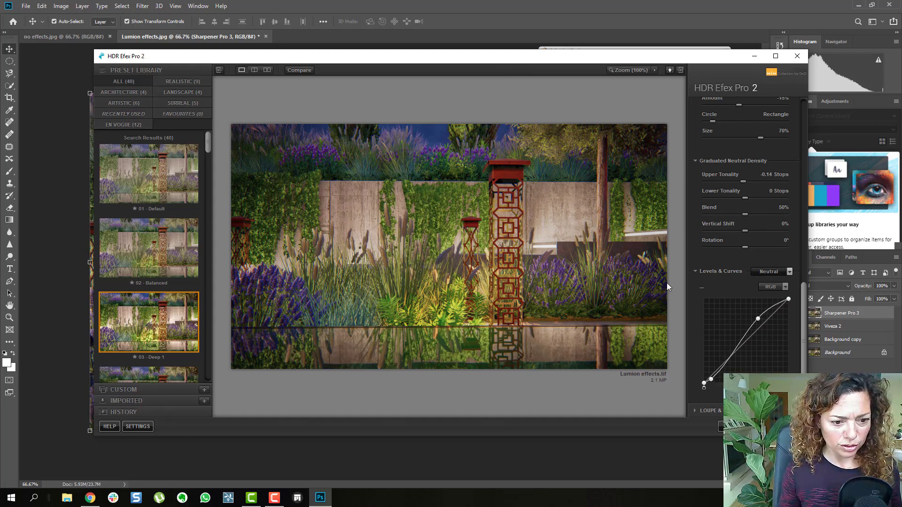
left_click_drag(758, 318, 770, 304)
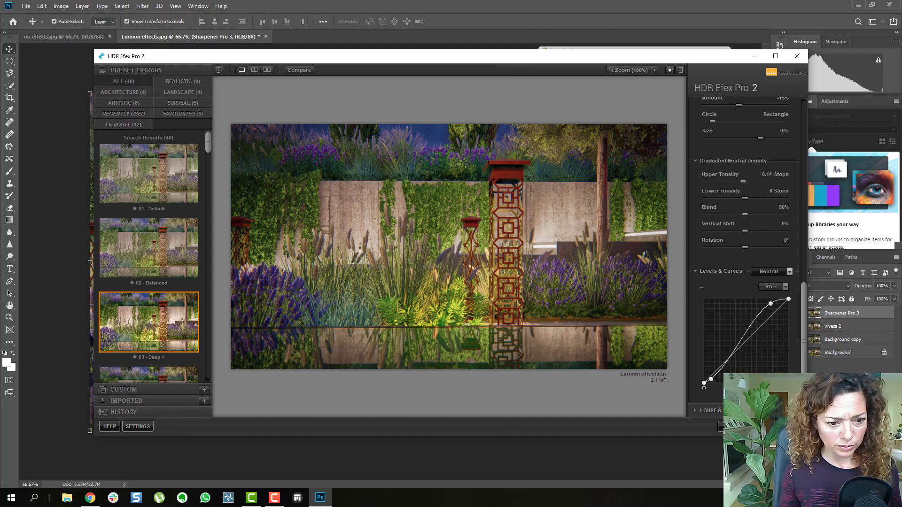
Step: Set the Graduated Neutral Density's Upper Tonality to -0.4 stops and apply the HDR Efex effect to the image
left_click_drag(743, 181, 739, 181)
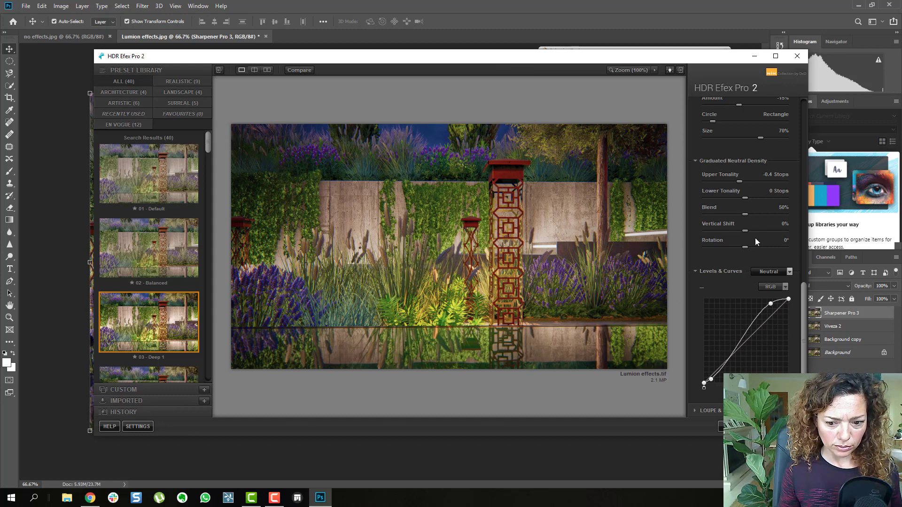
left_click(786, 425)
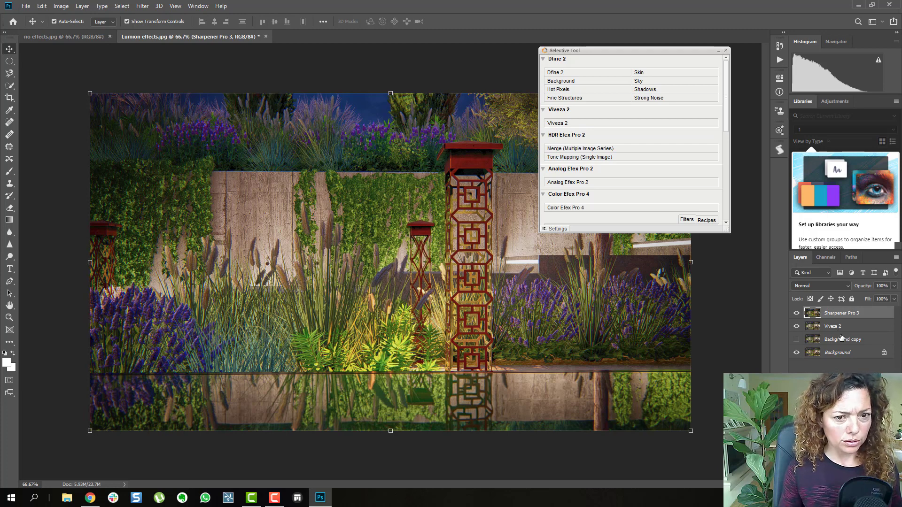
Step: Minimize the Selective Tool window and compare the image with the Sharpener Pro 3 layer hidden and shown
left_click(718, 50)
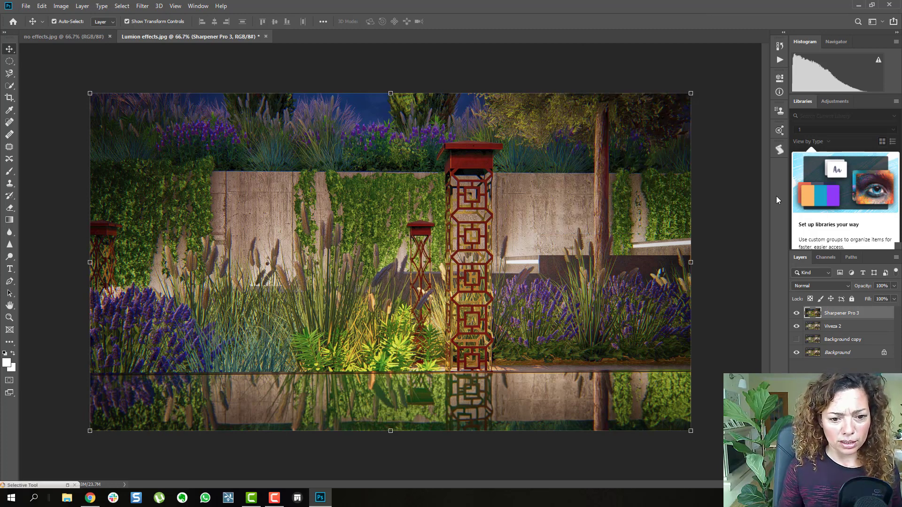
left_click(796, 313)
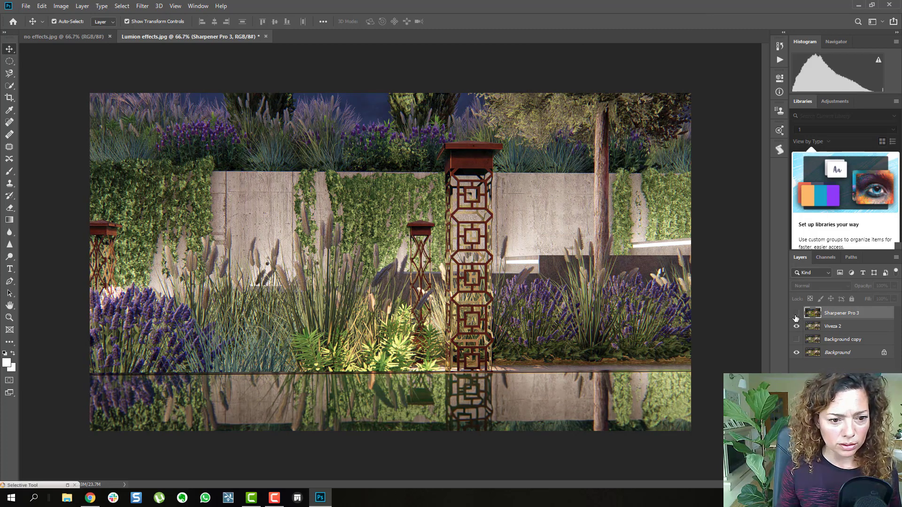
left_click(796, 313)
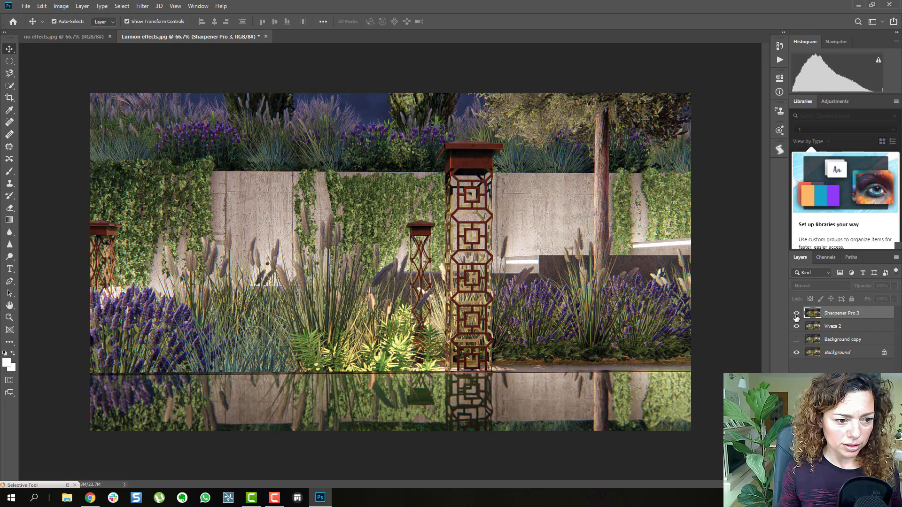
left_click(796, 313)
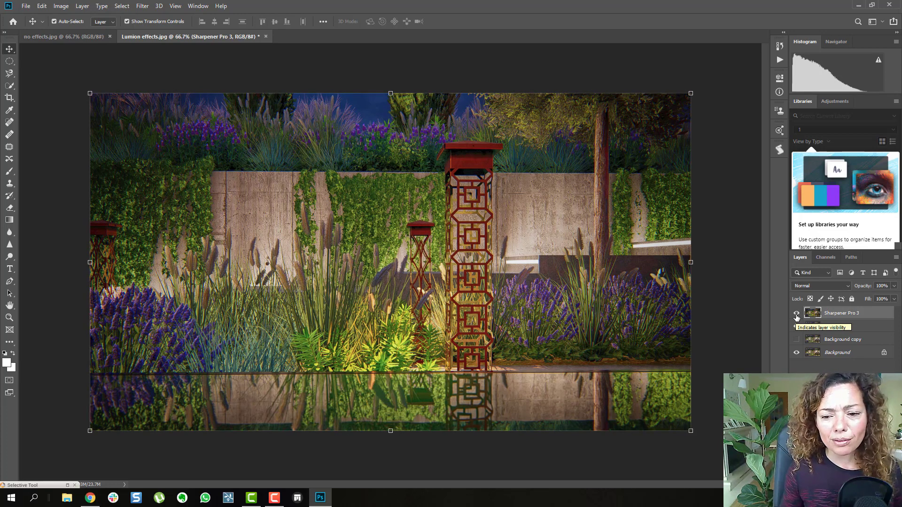
left_click(796, 313)
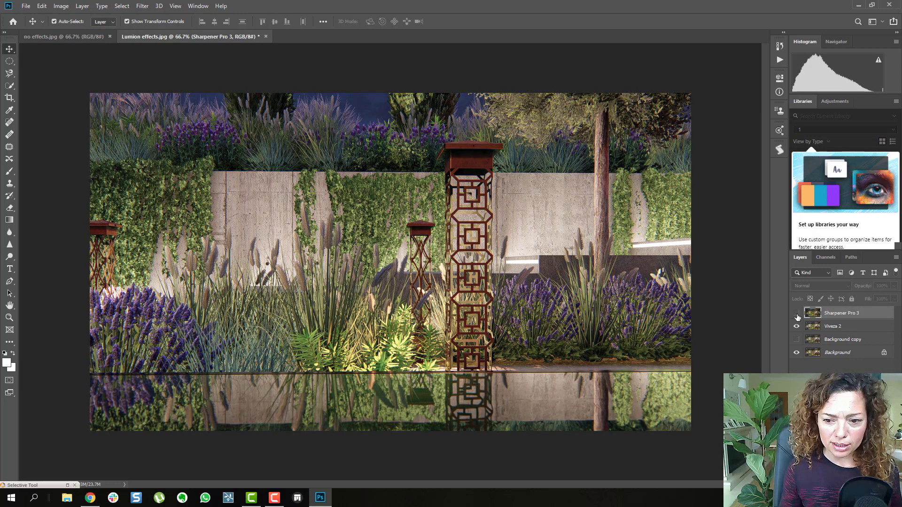
left_click(796, 313)
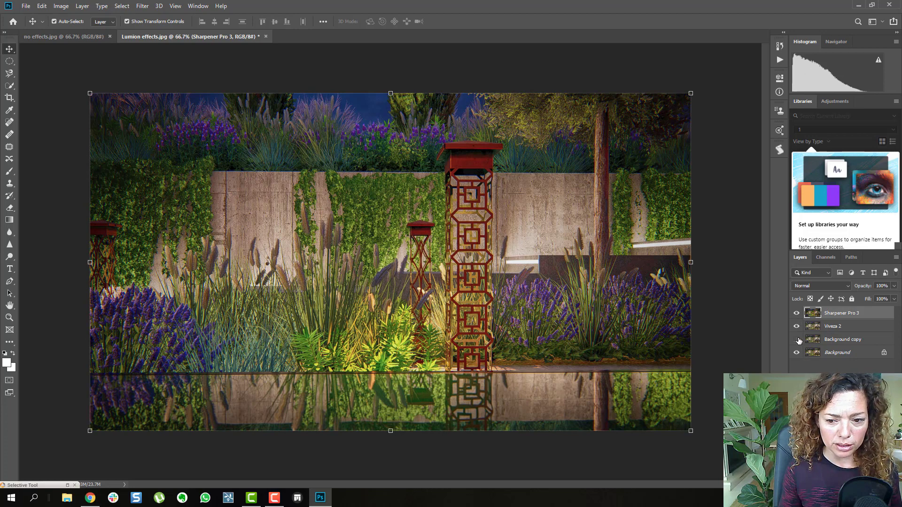
Step: Show the Background copy layer and compare the image again with and without the Sharpener Pro 3 layer
left_click(796, 313)
left_click(795, 313)
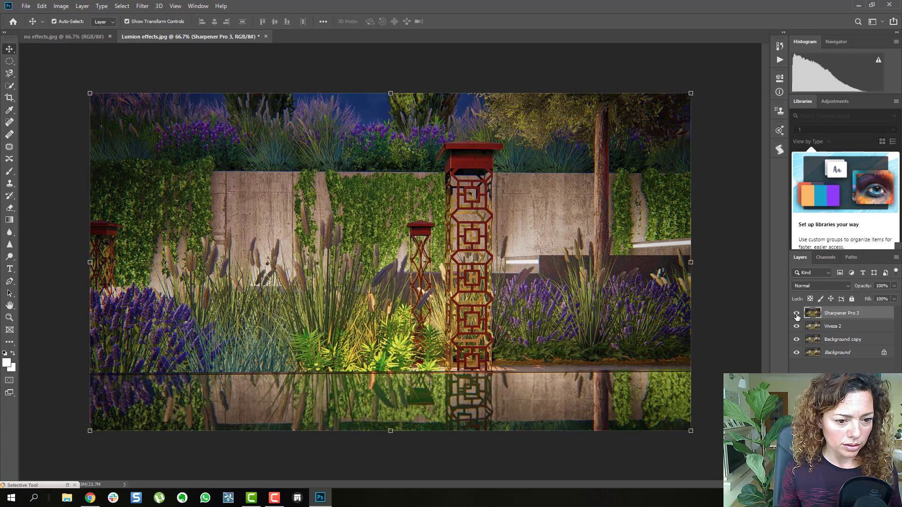
left_click(796, 314)
left_click(796, 313)
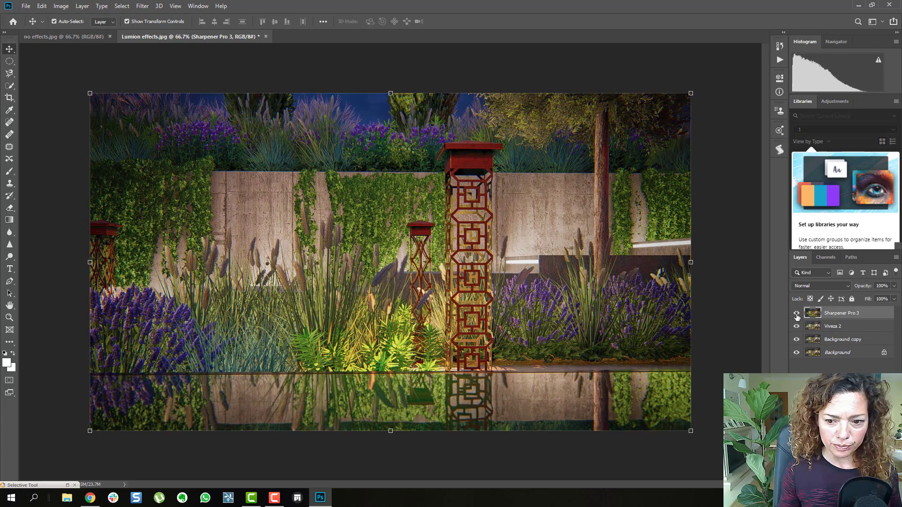
Step: Reduce the Sharpener Pro 3 layer's opacity to a little over half and deselect the layer
right_click(868, 317)
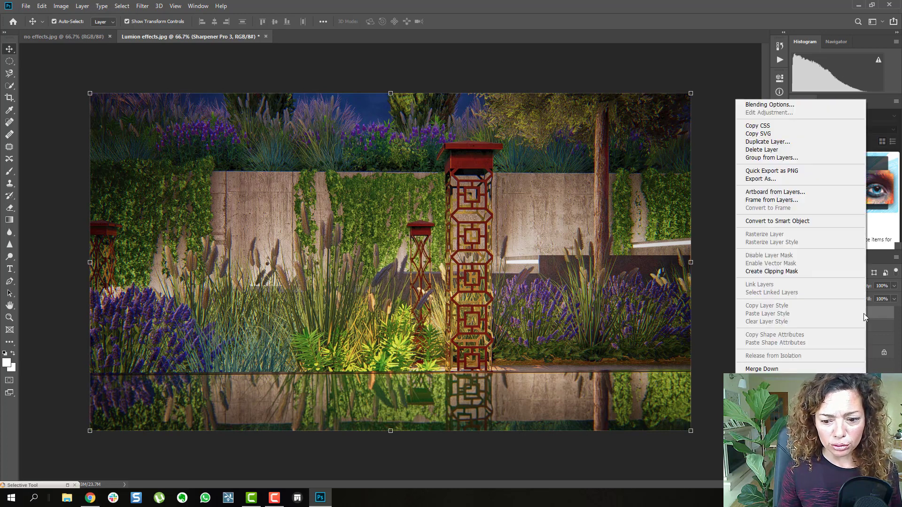
left_click(881, 317)
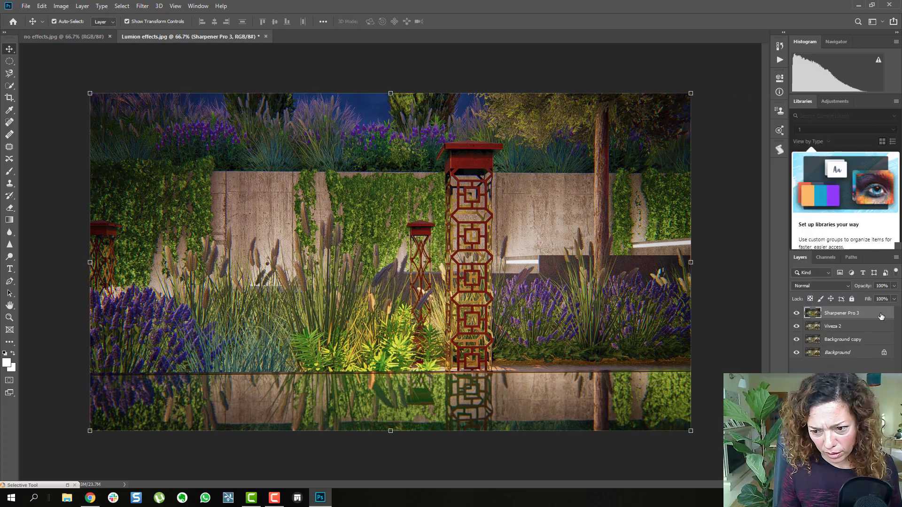
left_click(895, 287)
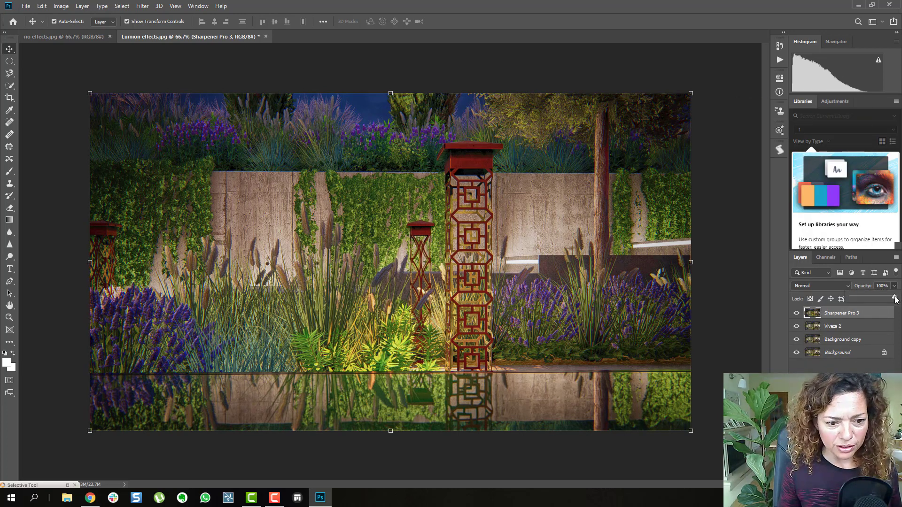
left_click_drag(854, 304, 876, 302)
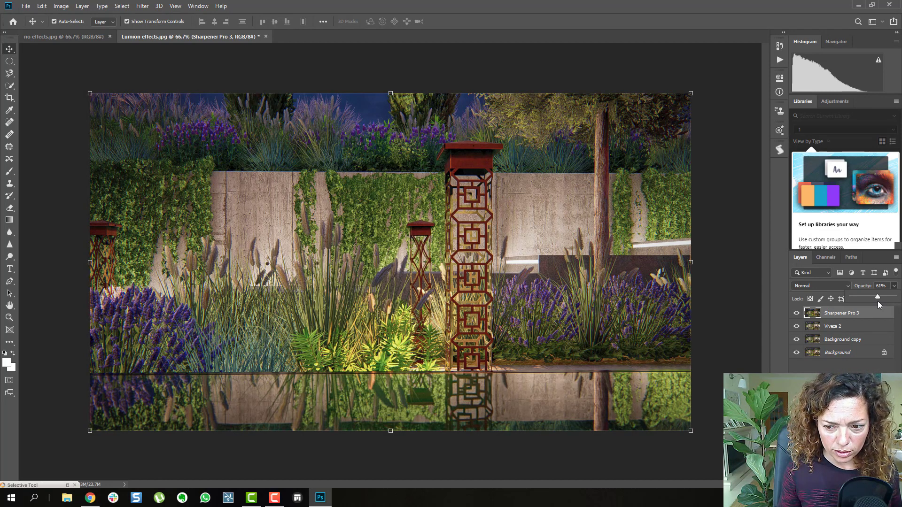
left_click_drag(876, 302, 876, 302)
left_click(808, 385)
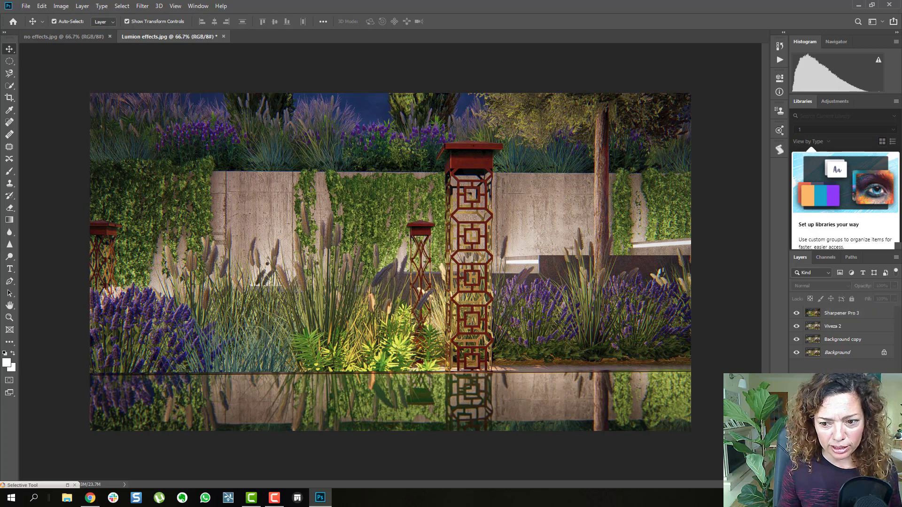
Step: Hide and show the Sharpener Pro 3 layer to judge its effect at the reduced opacity
left_click(796, 315)
left_click(796, 314)
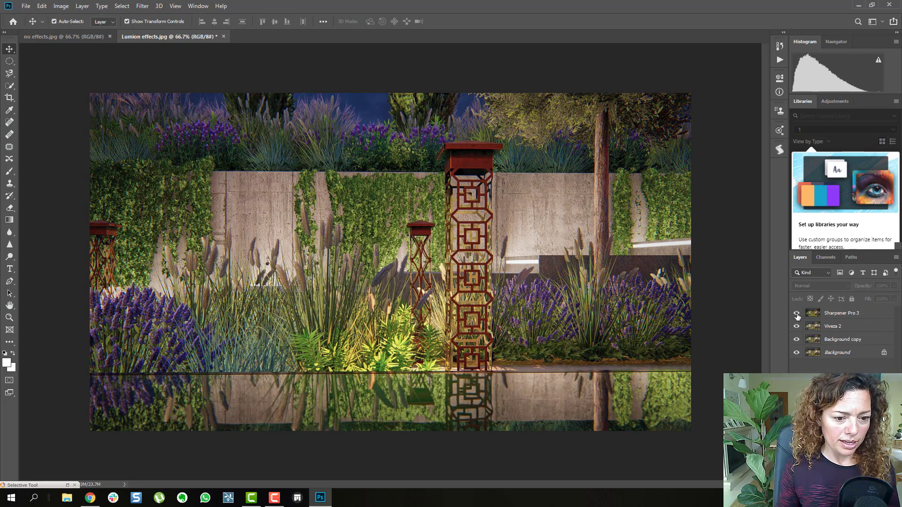
left_click(796, 314)
left_click(797, 314)
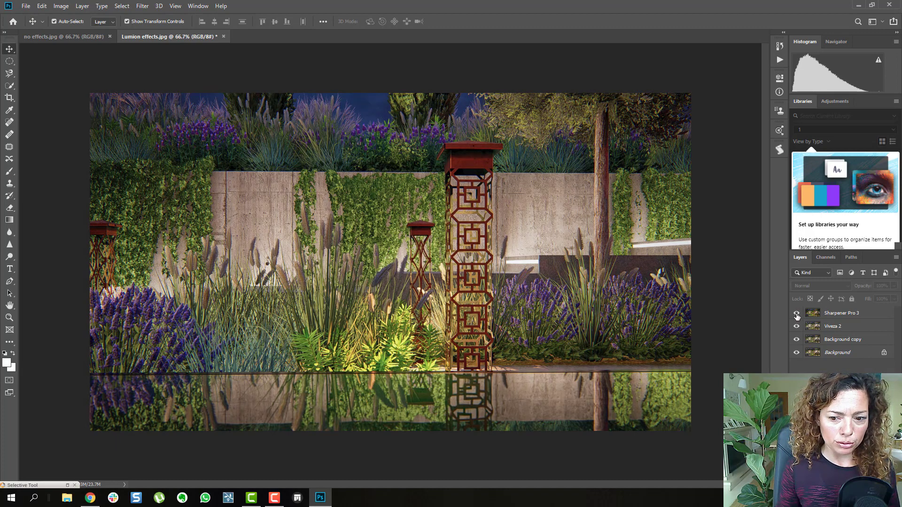
Step: Select the Sharpener Pro 3 layer, try opacities of 60%, 100% and 70%, and set it to 65%
left_click(839, 315)
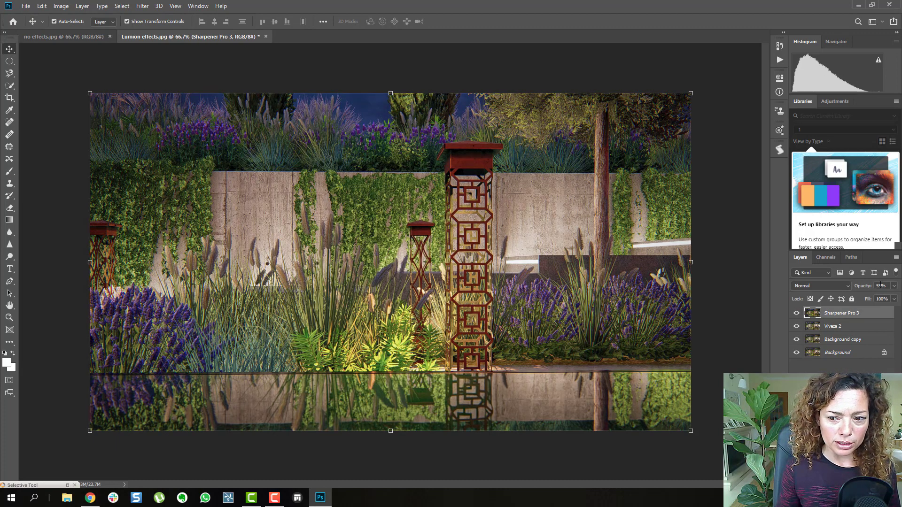
key("BackSpace")
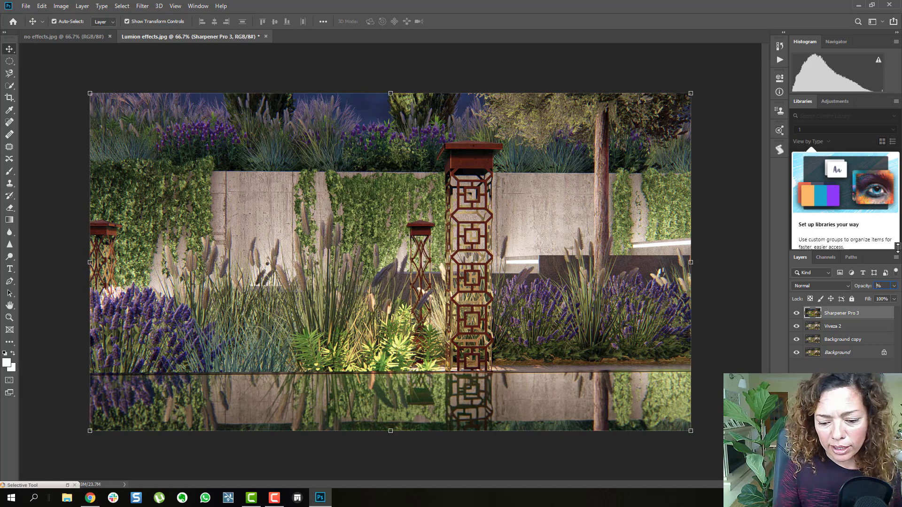
type("60")
key("BackSpace")
key("BackSpace")
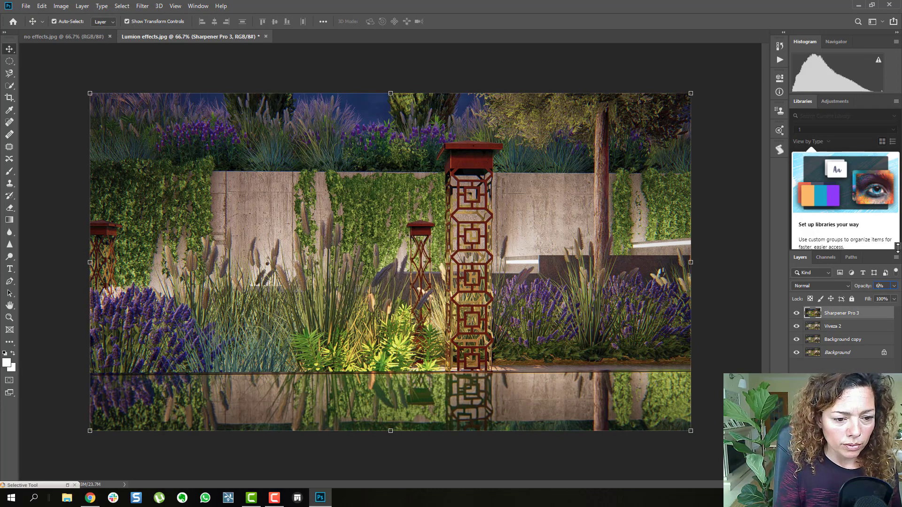
type("100")
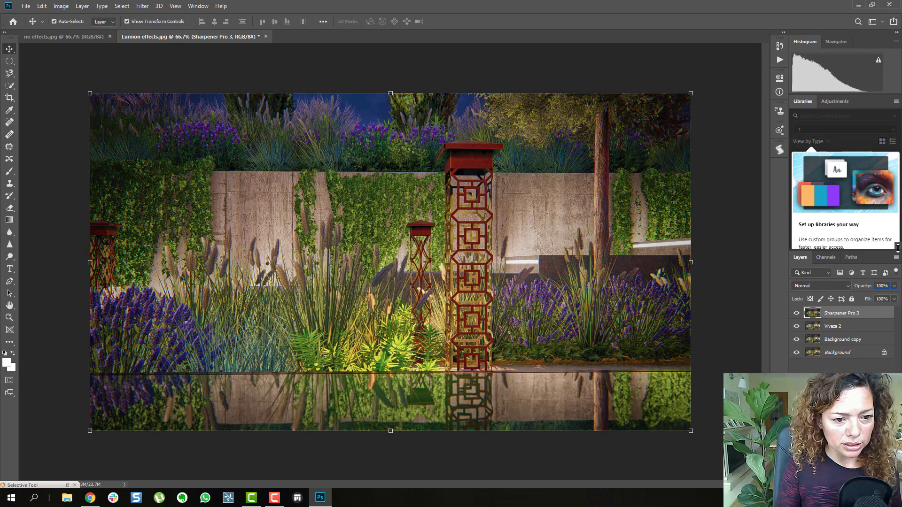
key("BackSpace")
key("BackSpace")
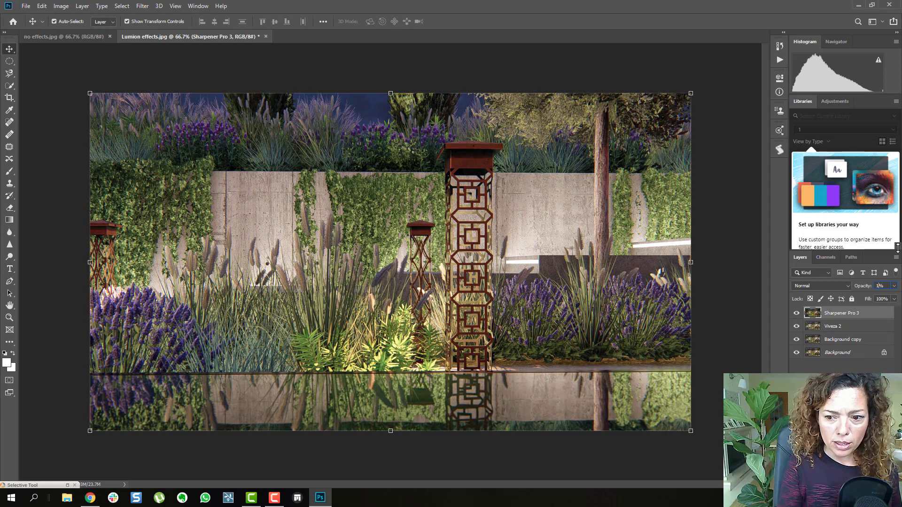
type("70")
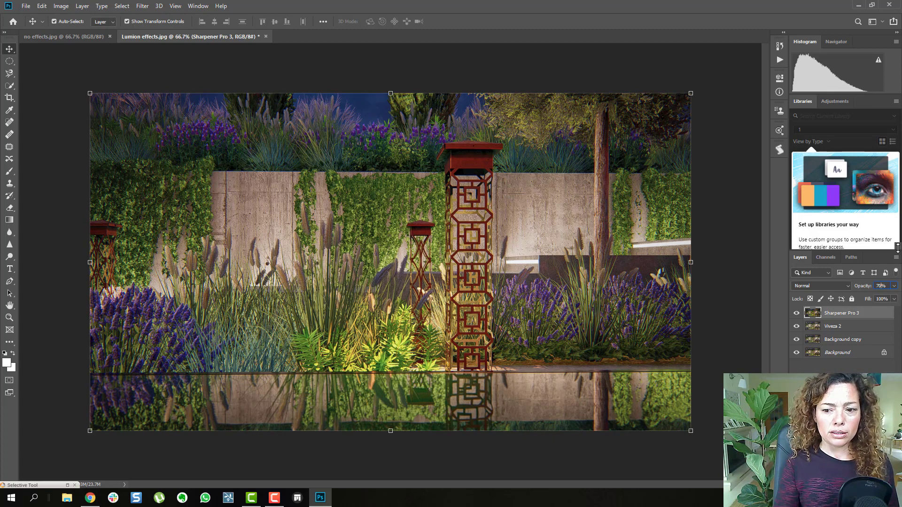
key("BackSpace")
key("BackSpace")
type("65")
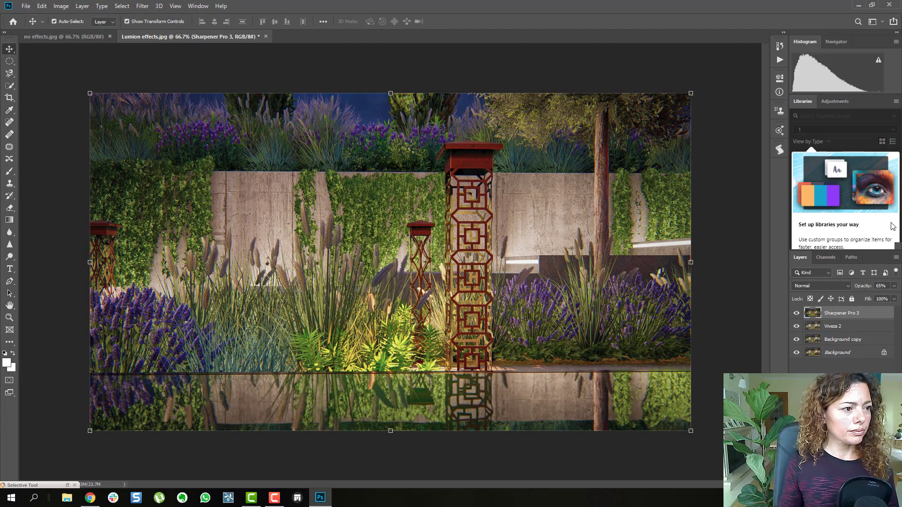
Step: Deselect the layer and save a JPEG copy to the Desktop as "Lumion effects pp" at Maximum quality 12, Baseline ("Standard")
left_click(841, 365)
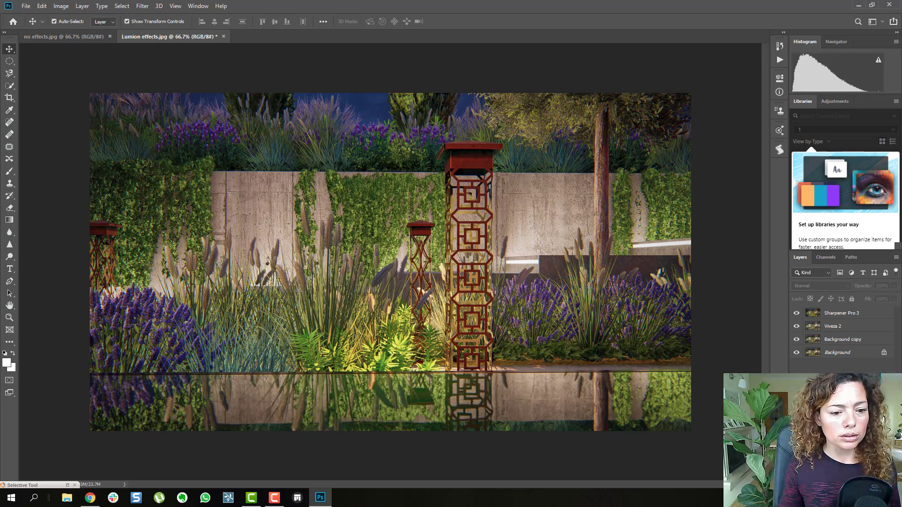
left_click(25, 5)
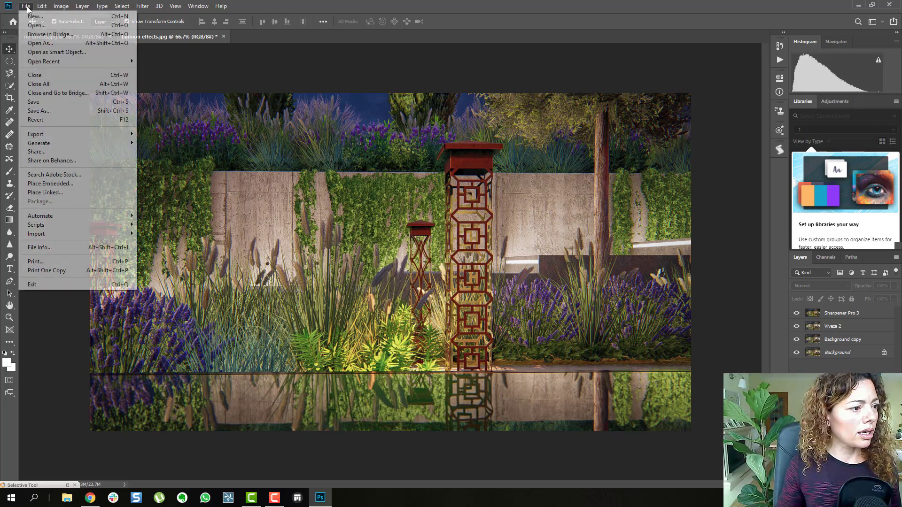
mouse_move(95, 143)
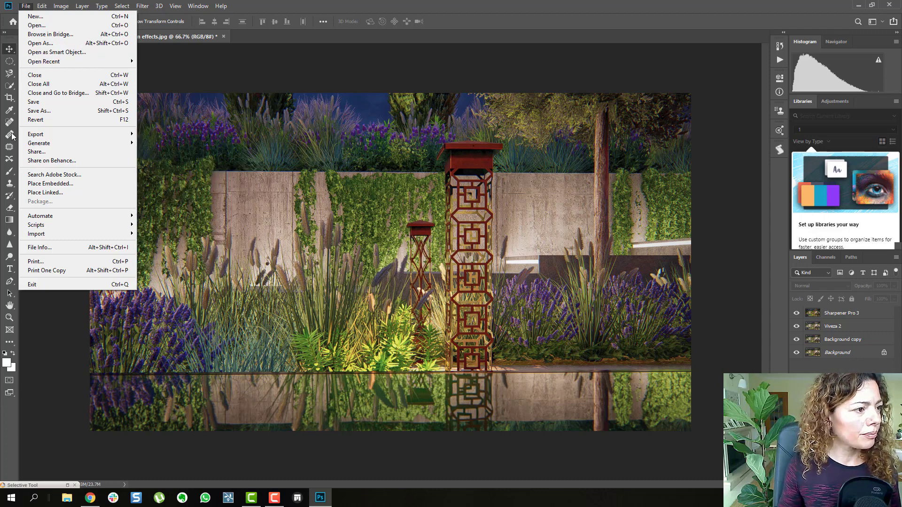
left_click(39, 110)
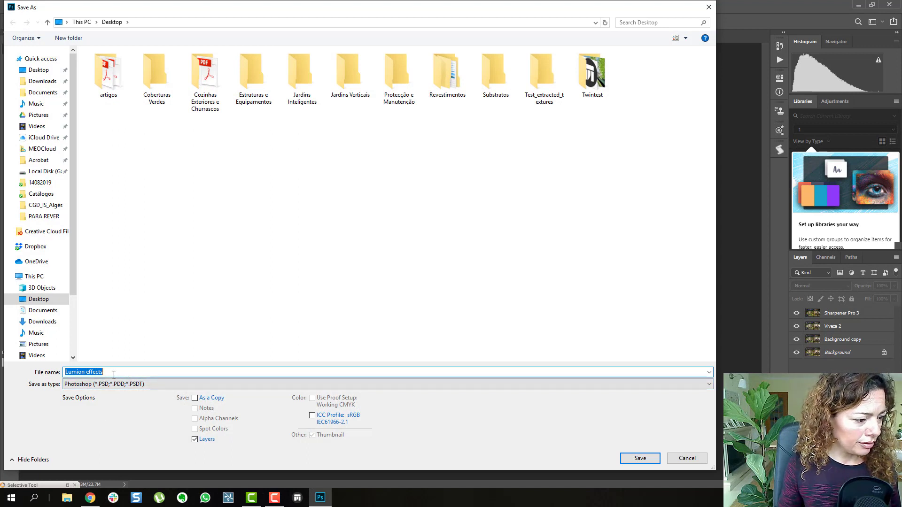
left_click(113, 374)
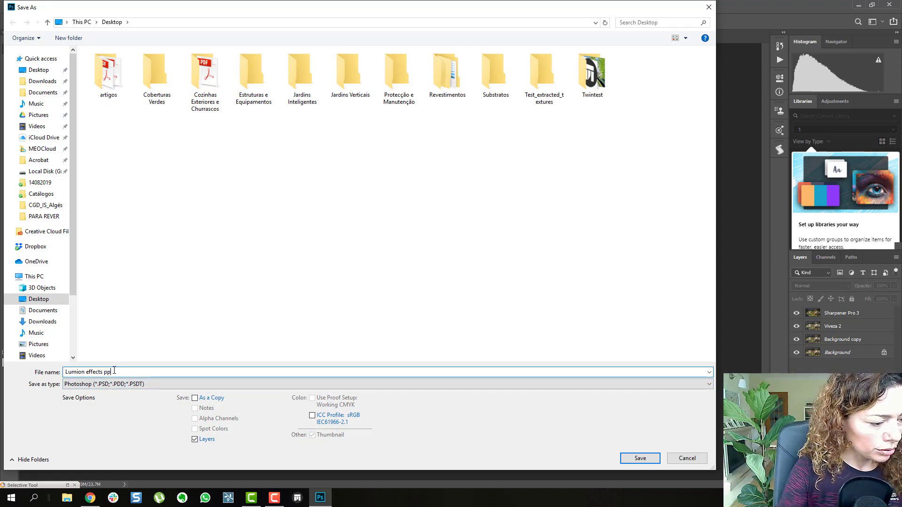
left_click(160, 384)
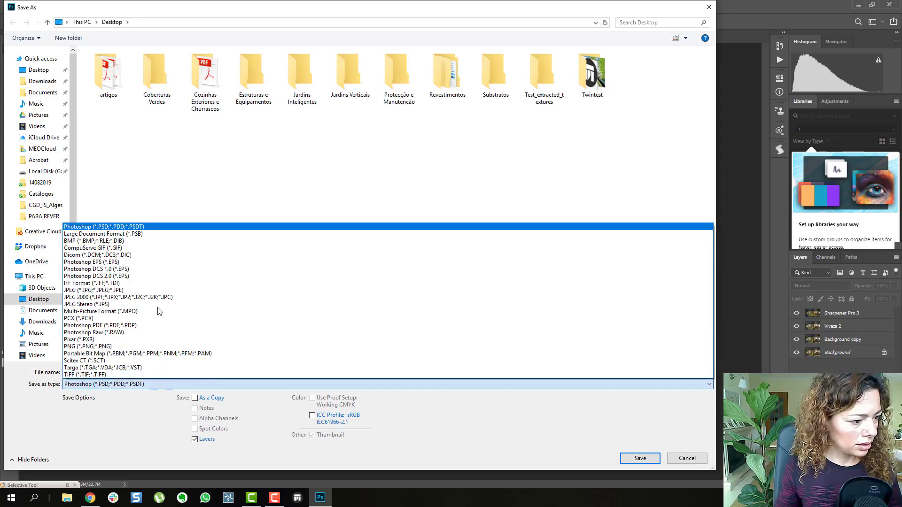
left_click(130, 291)
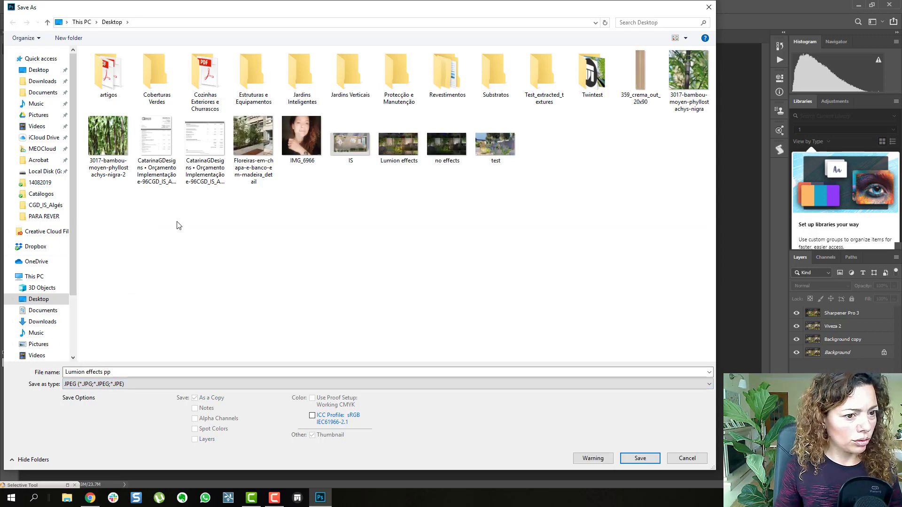
left_click(639, 458)
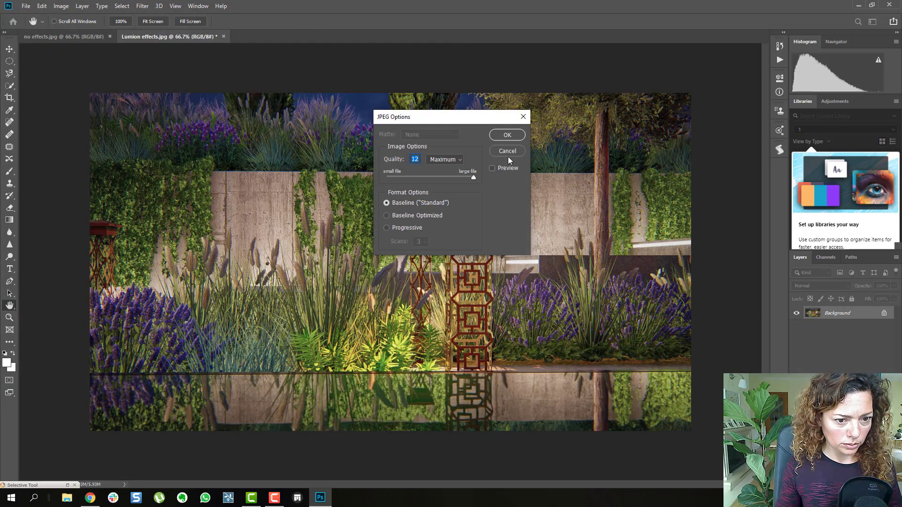
left_click(507, 136)
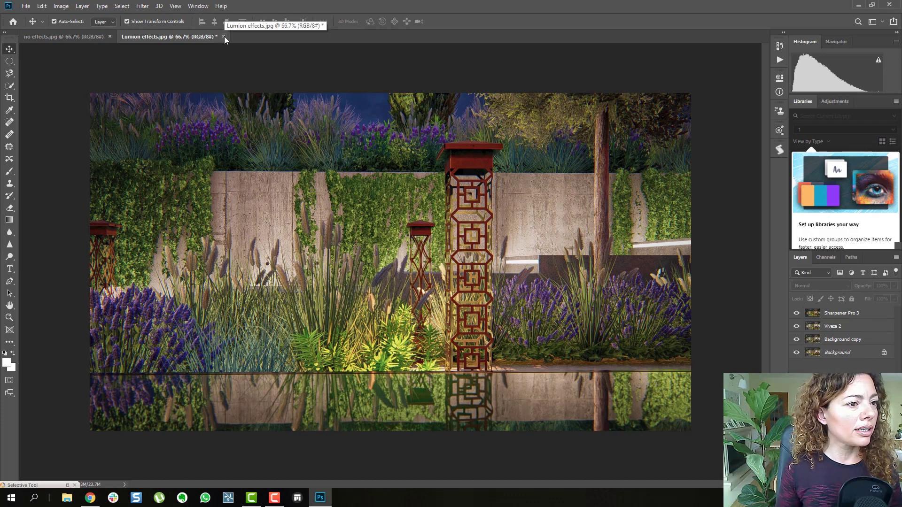
Step: Open the saved "Lumion effects pp" image from the Desktop
left_click(26, 6)
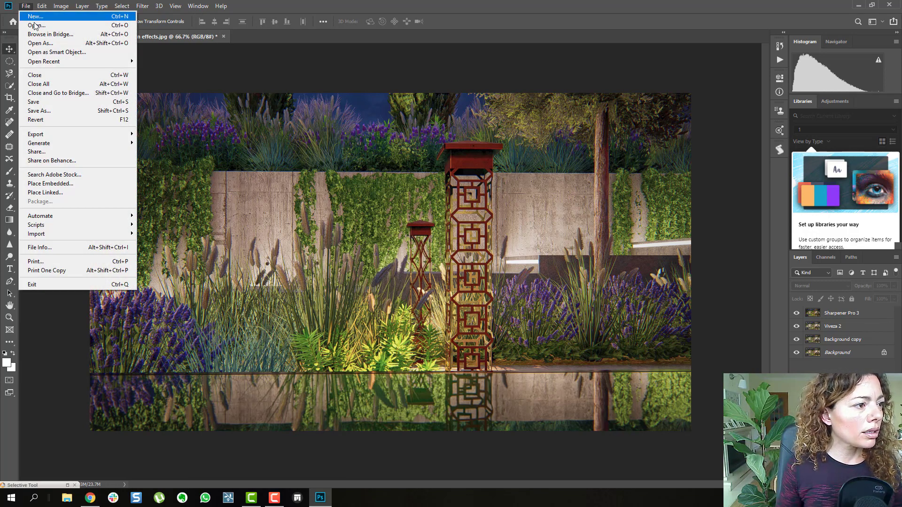
left_click(34, 25)
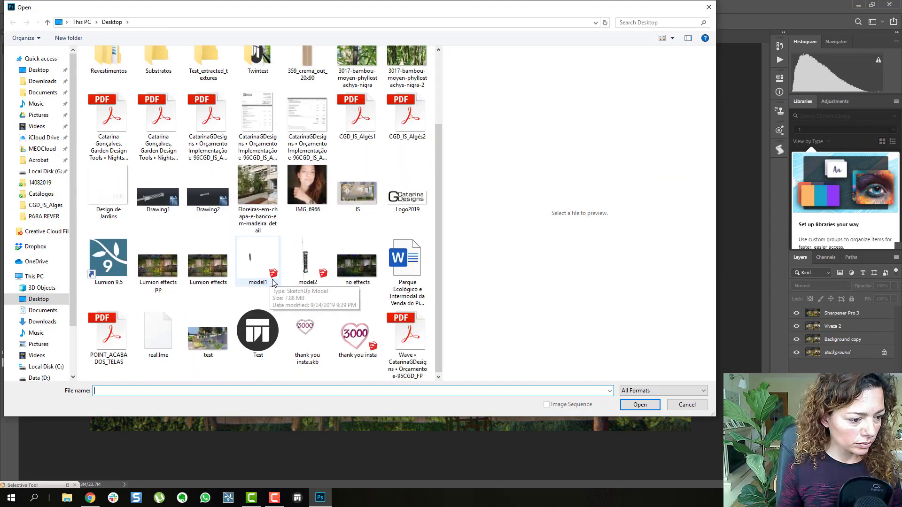
left_click(158, 265)
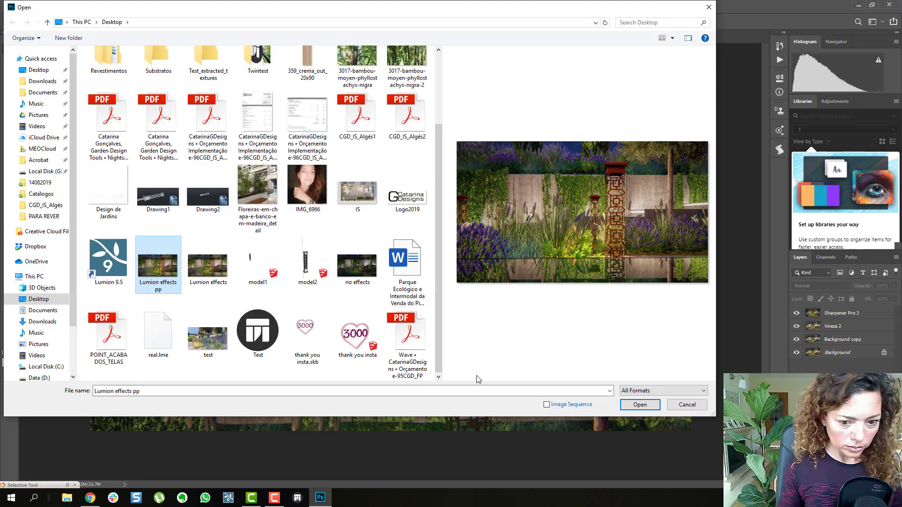
left_click(640, 405)
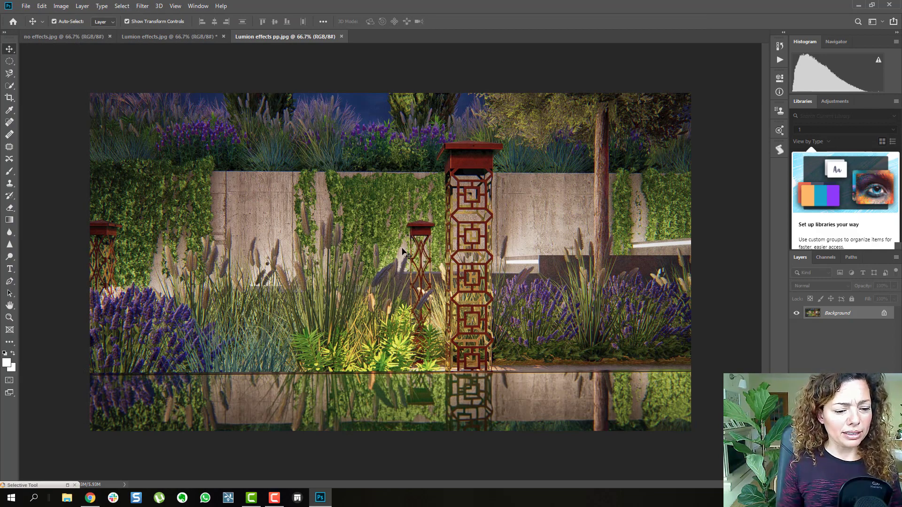
Step: In Lumion effects.jpg, hide the Sharpener Pro 3, Viveza 2 and Background copy layers so only the Background remains shown
left_click(168, 36)
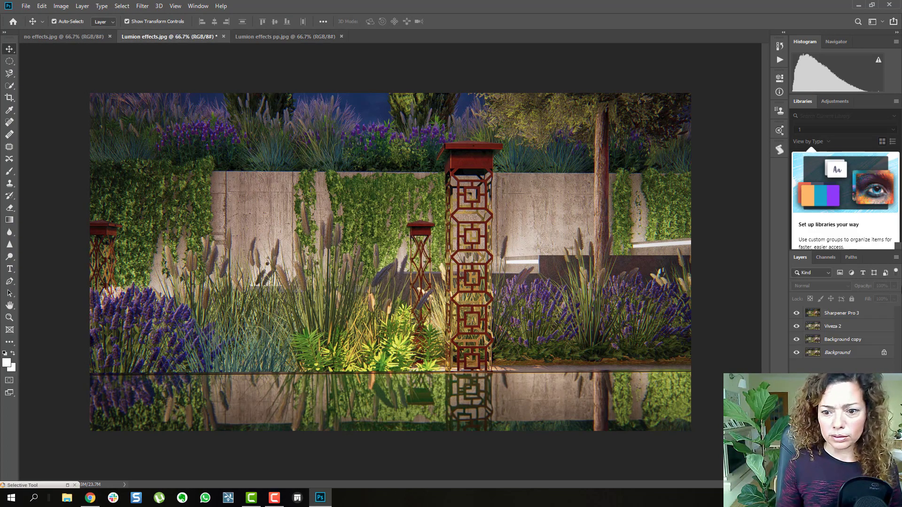
left_click(796, 313)
left_click(796, 326)
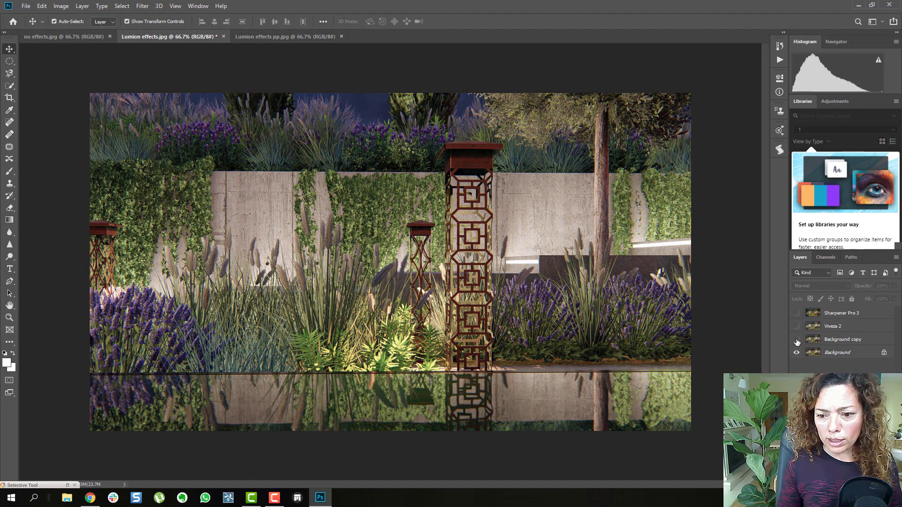
left_click(796, 339)
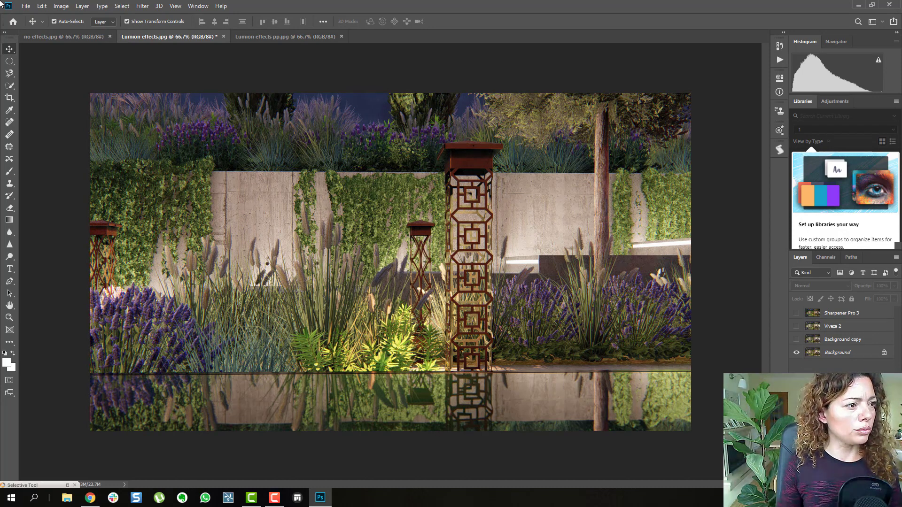
Step: Compare the unedited Lumion effects.jpg with the post-processed Lumion effects pp.jpg, alternating between the two several times
left_click(33, 38)
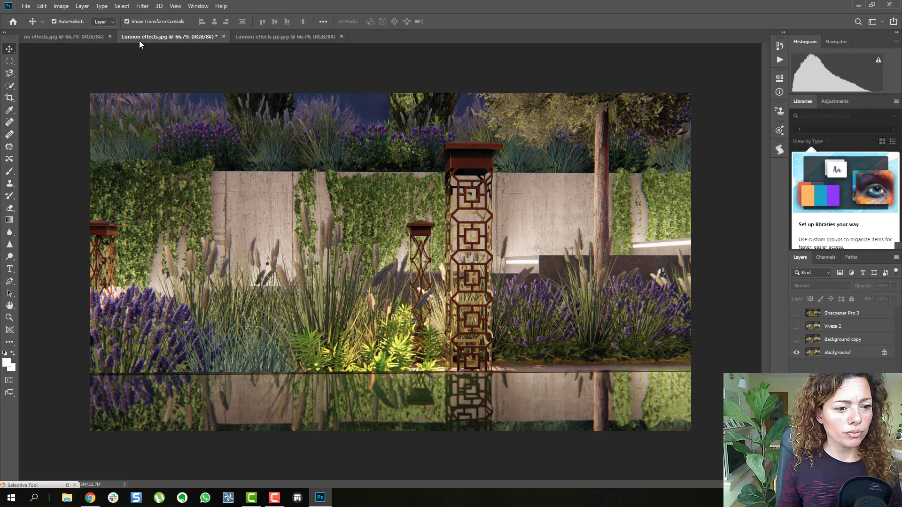
left_click(139, 41)
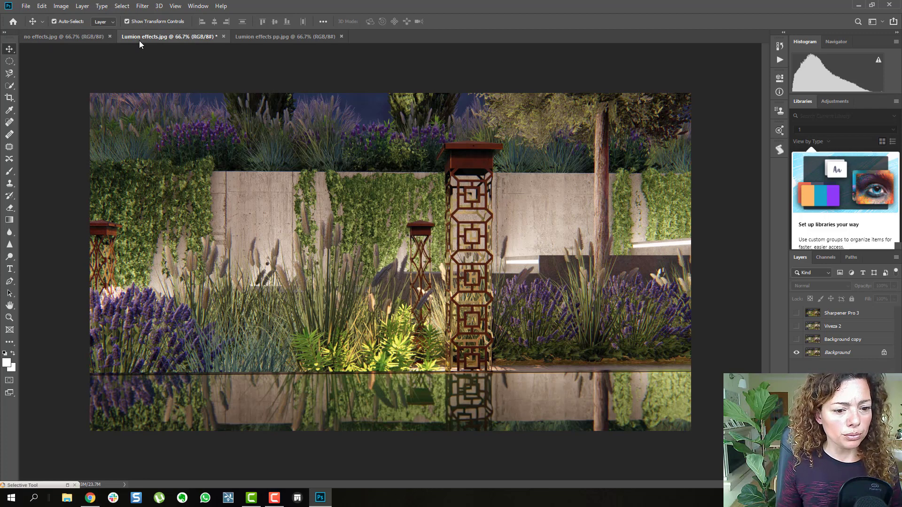
left_click(253, 36)
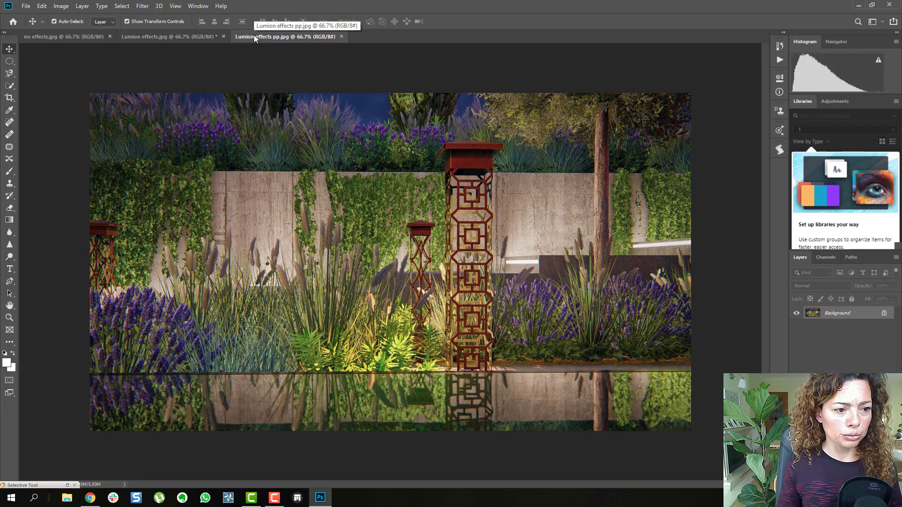
left_click(190, 37)
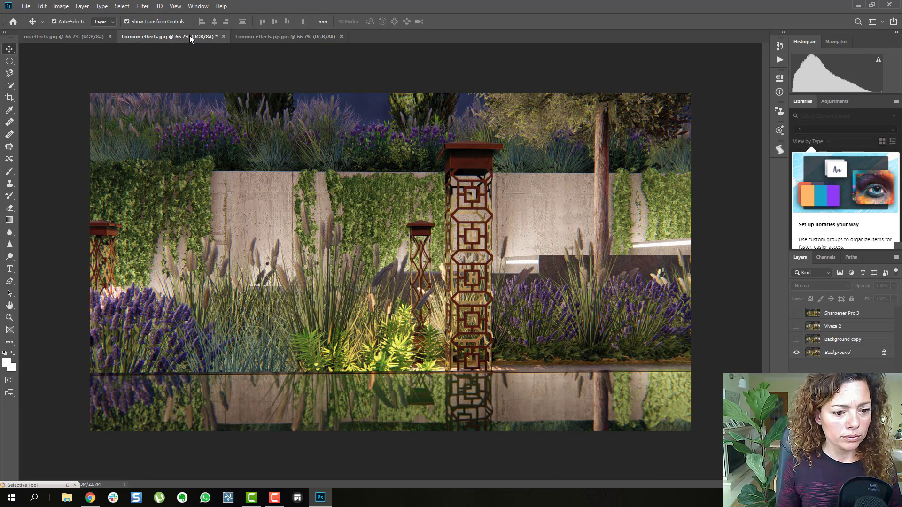
left_click(308, 36)
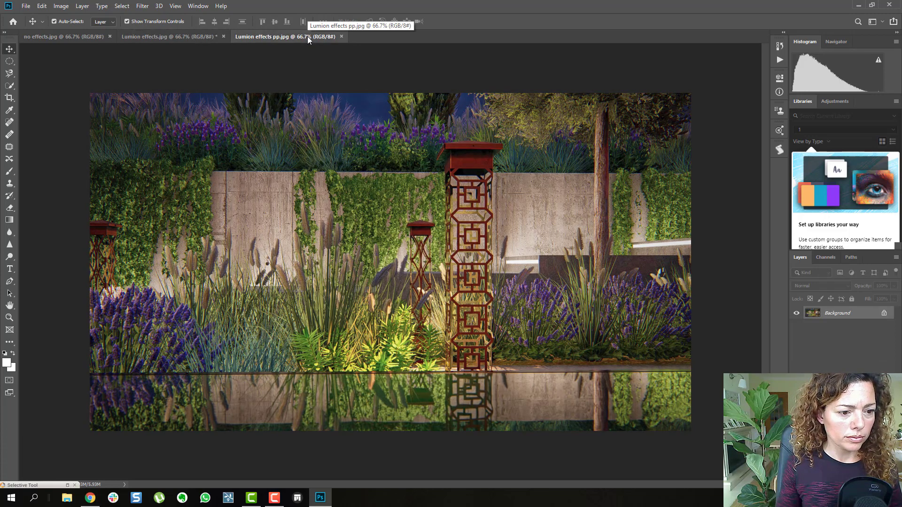
left_click(180, 39)
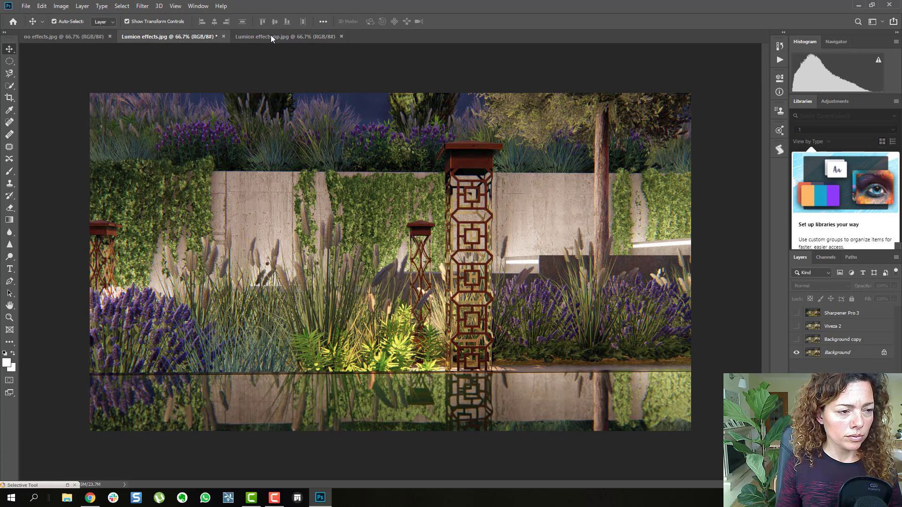
left_click(296, 37)
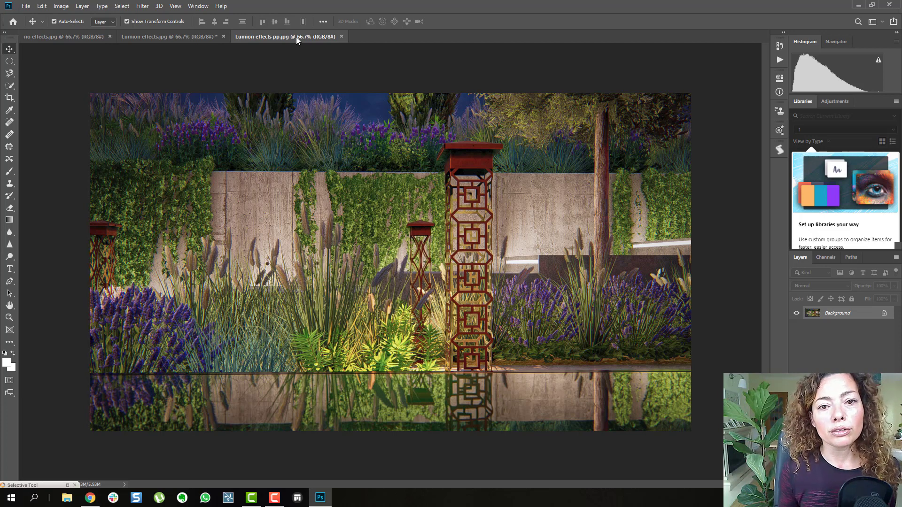
Step: Compare no effects.jpg with Lumion effects.jpg repeatedly, finishing on the post-processed Lumion effects pp.jpg
left_click(47, 37)
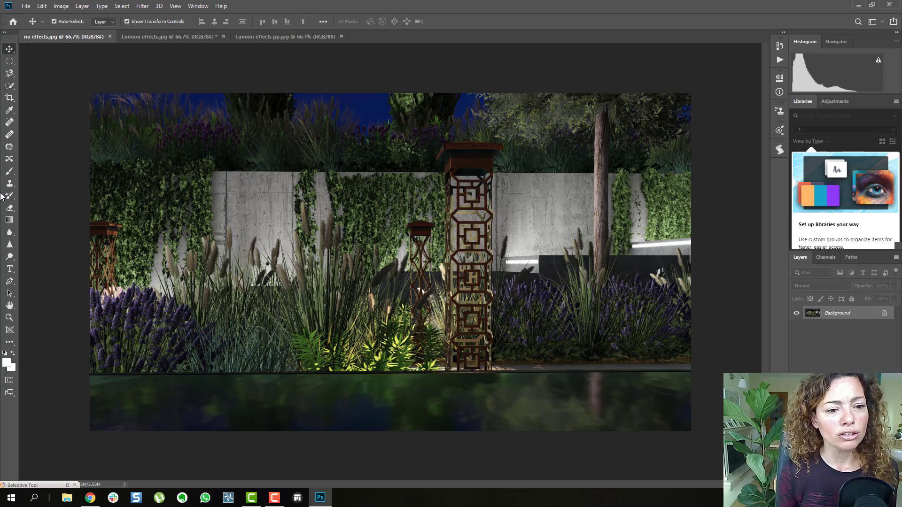
left_click(136, 37)
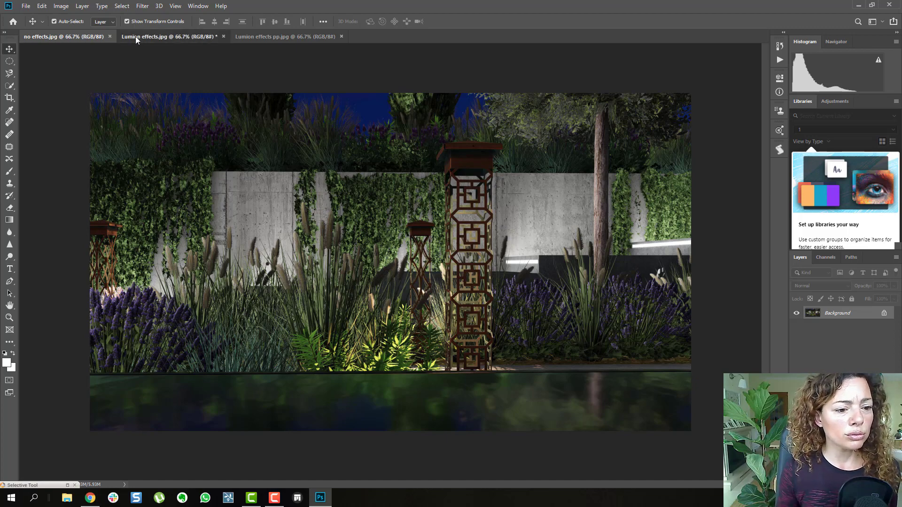
left_click(86, 36)
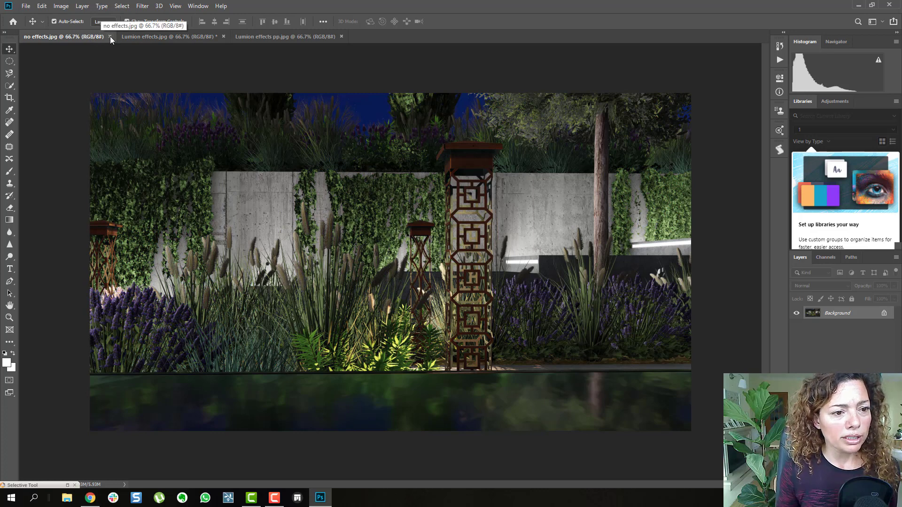
left_click(134, 38)
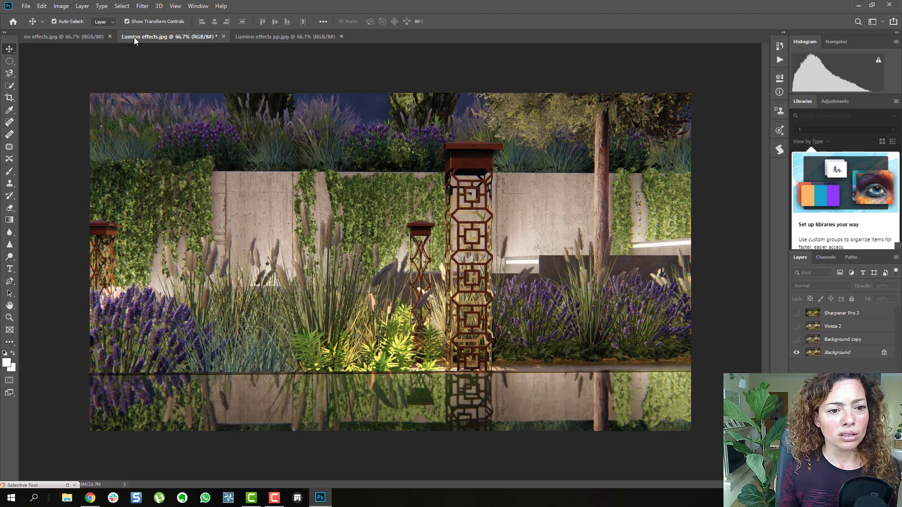
left_click(43, 35)
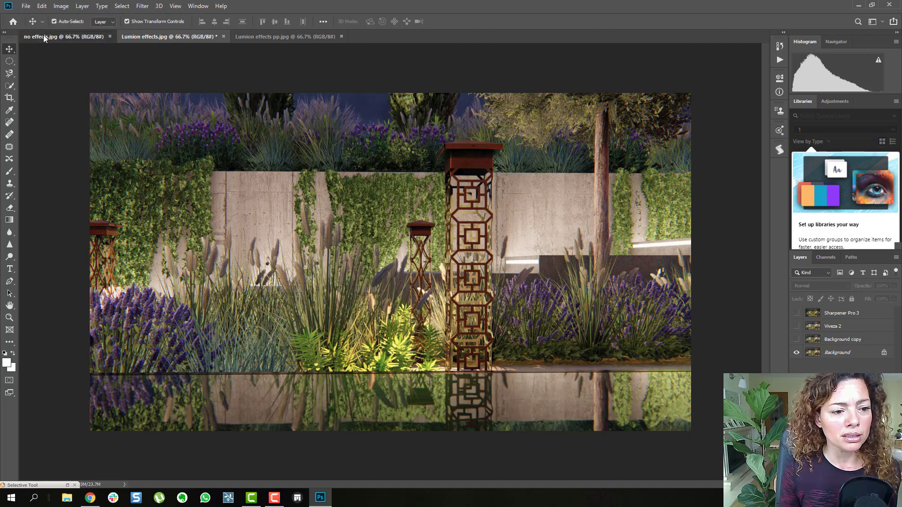
left_click(143, 36)
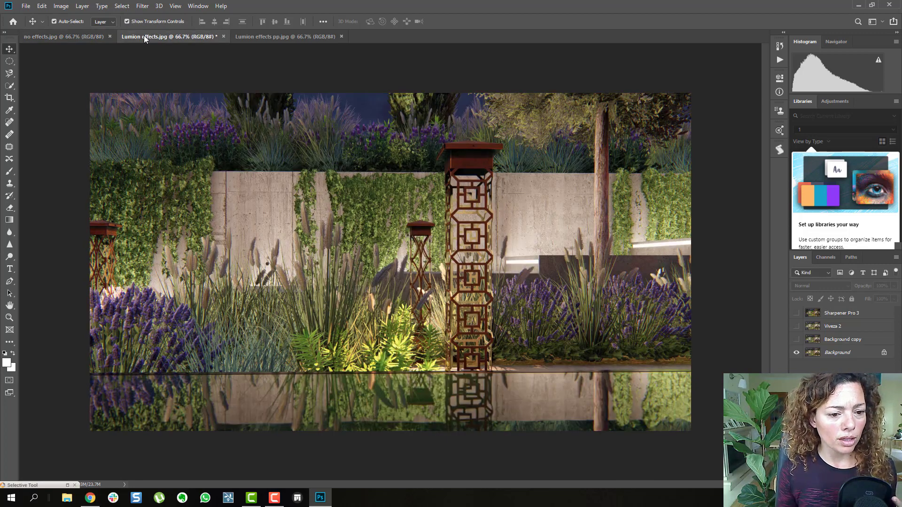
left_click(74, 36)
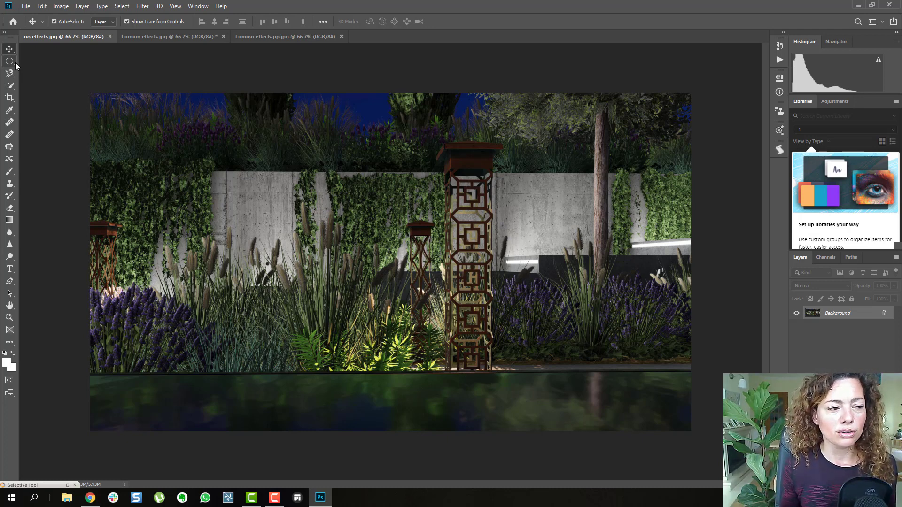
left_click(197, 37)
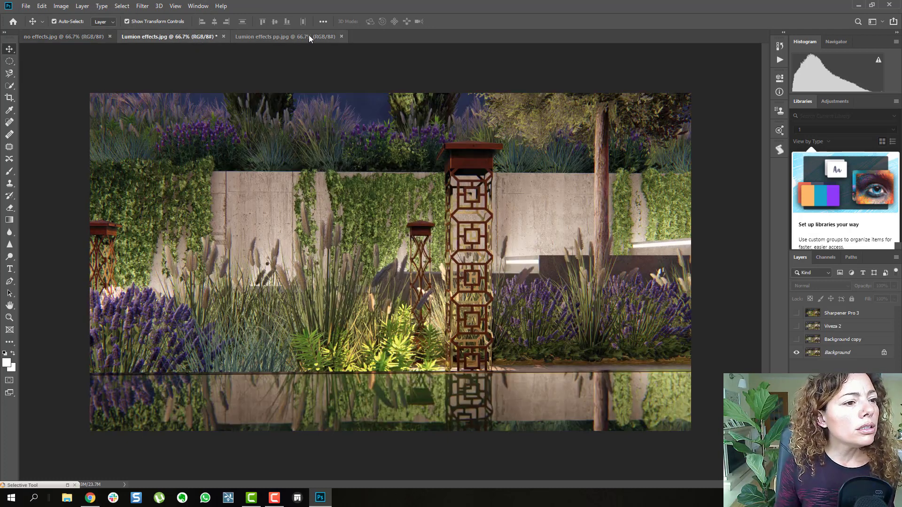
left_click(311, 36)
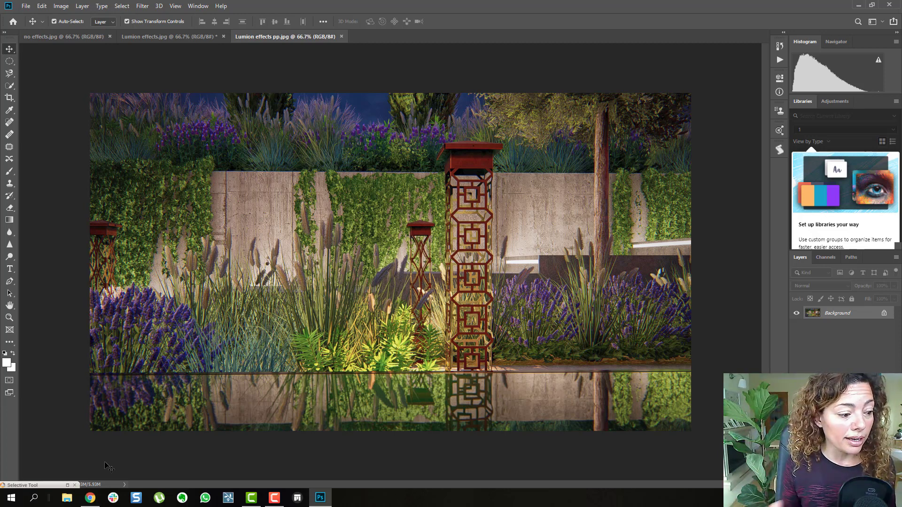
Step: Restore the collapsed Nik Collection Selective Tool window and enlarge it to show all filter groups down to Tools
left_click_drag(35, 485, 203, 293)
left_click(239, 292)
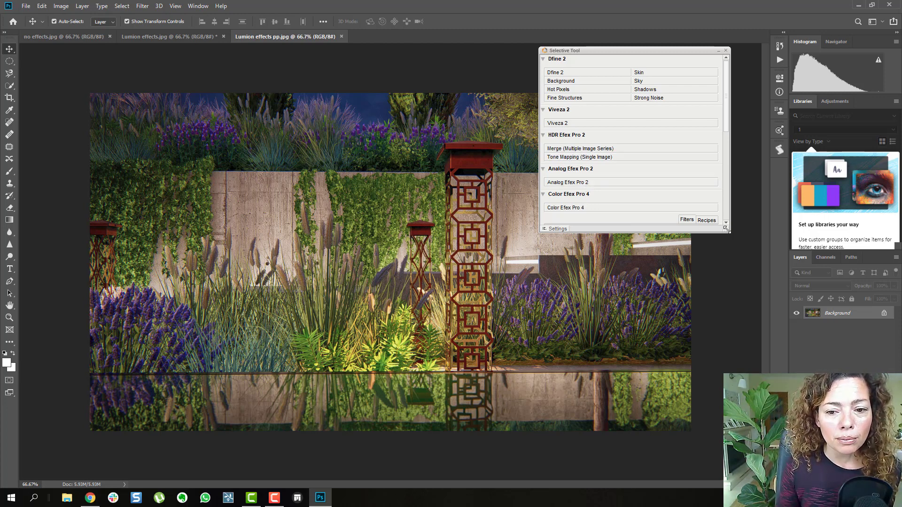
left_click_drag(728, 232, 744, 356)
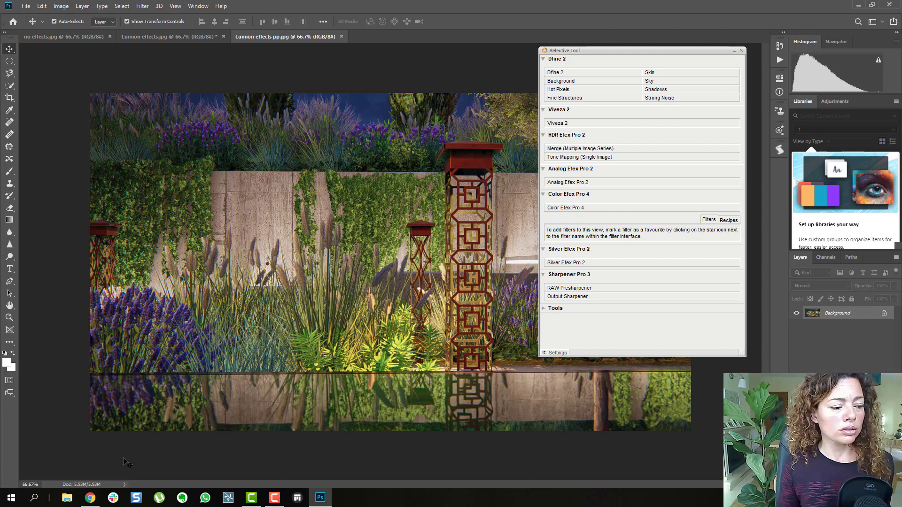
Step: Switch to Chrome to view the Lumion forum page announcing Lumion 10
left_click(91, 497)
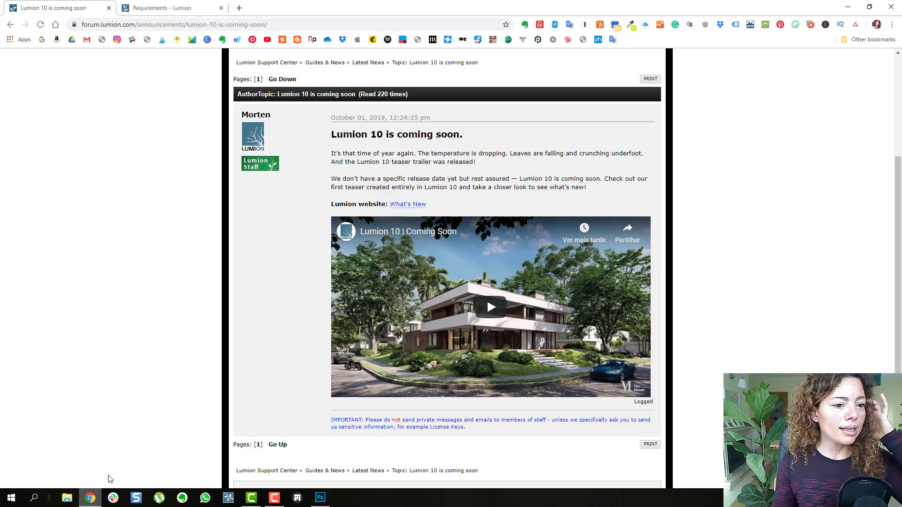
Step: Play the Lumion 10 teaser video full screen and return it to the beginning
left_click(492, 308)
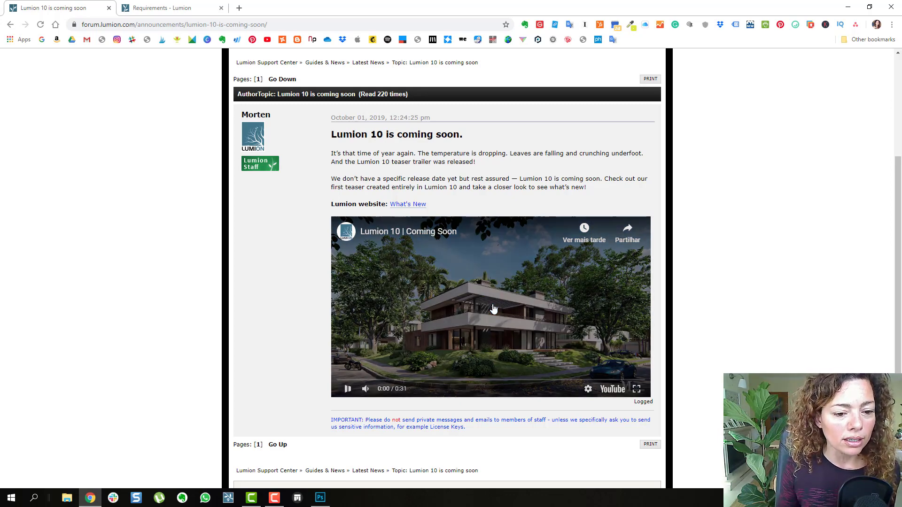
left_click(636, 390)
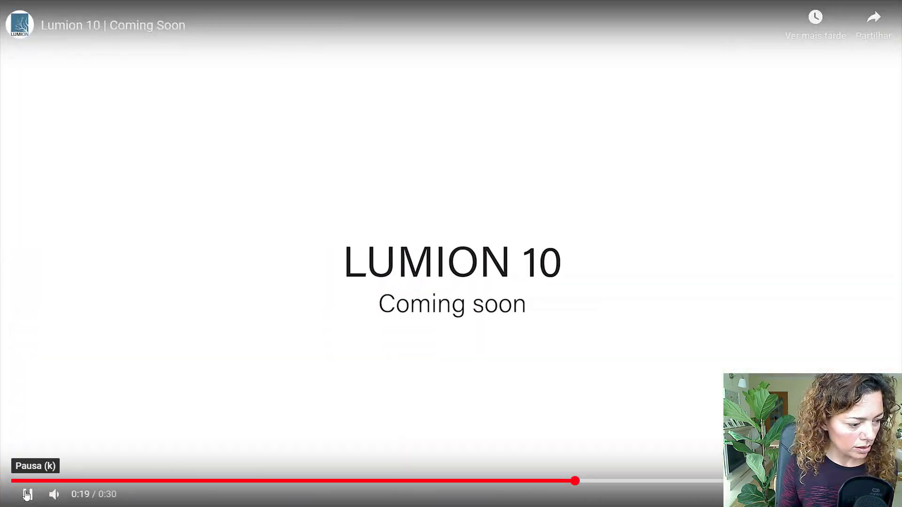
left_click(19, 482)
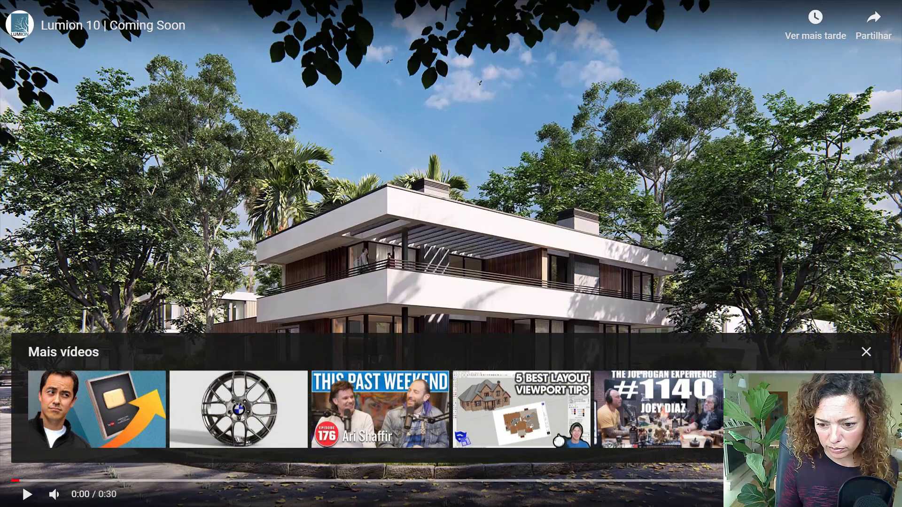
Step: Dismiss the suggested videos overlay and set the teaser's playback quality to 2160p
left_click(865, 352)
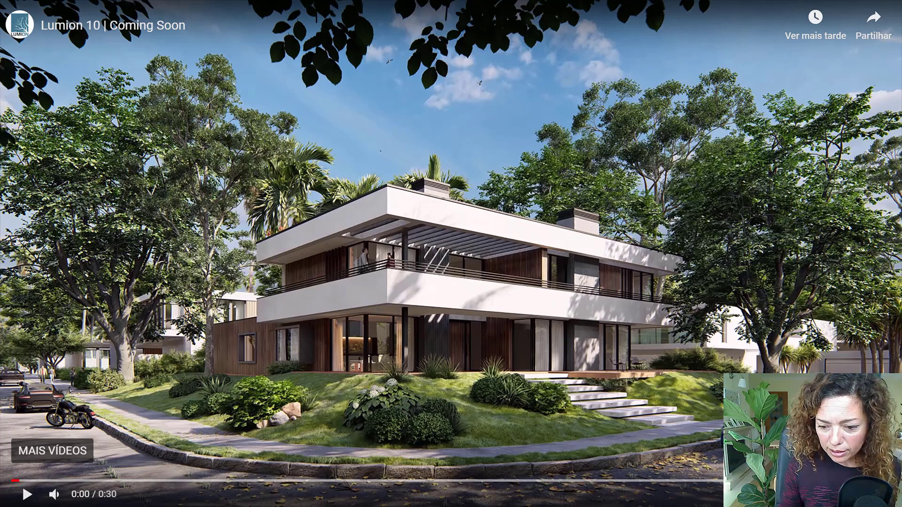
left_click(840, 459)
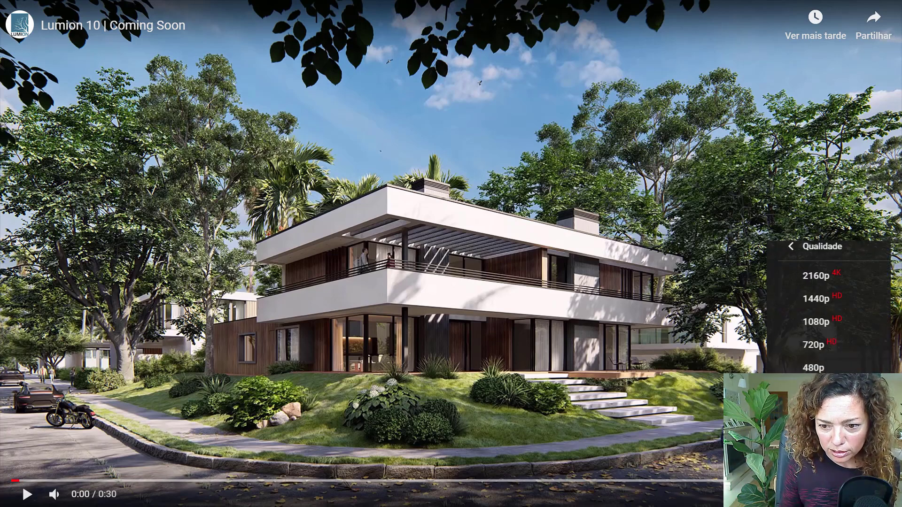
left_click(841, 279)
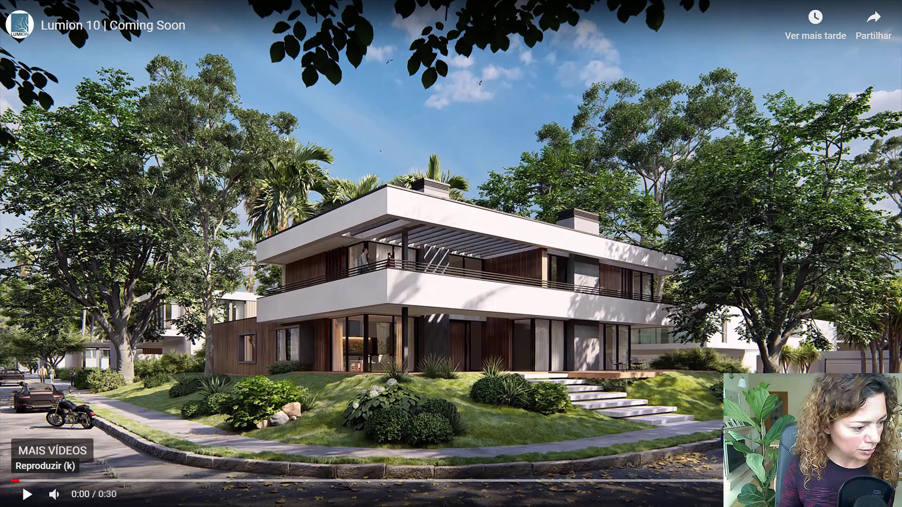
Step: Step the paused teaser forward from its start to about 0:04 to examine the house, street and overhanging foliage
left_click(14, 481)
left_click_drag(14, 483, 33, 483)
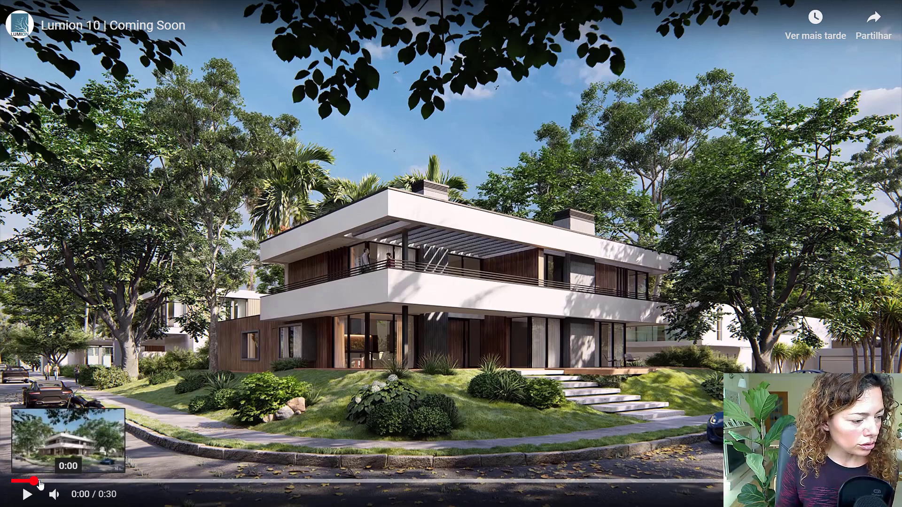
left_click_drag(39, 485, 74, 486)
left_click(78, 485)
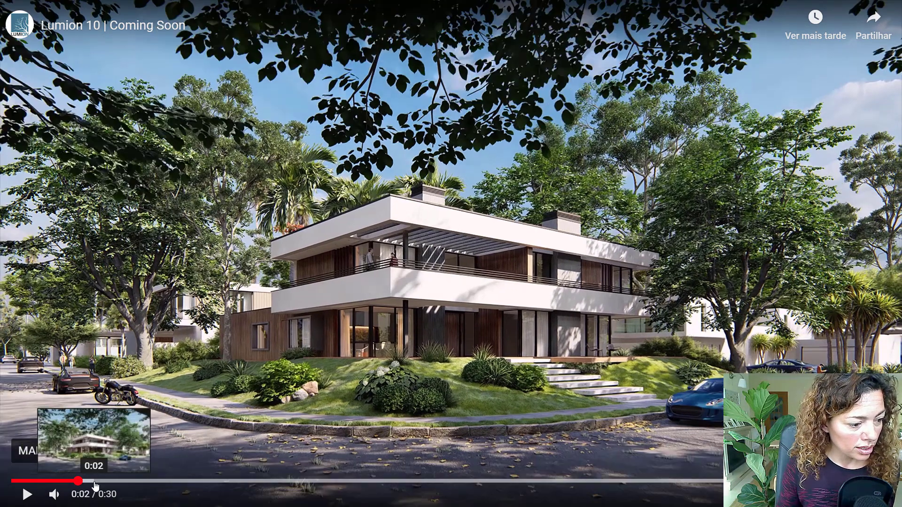
left_click(98, 484)
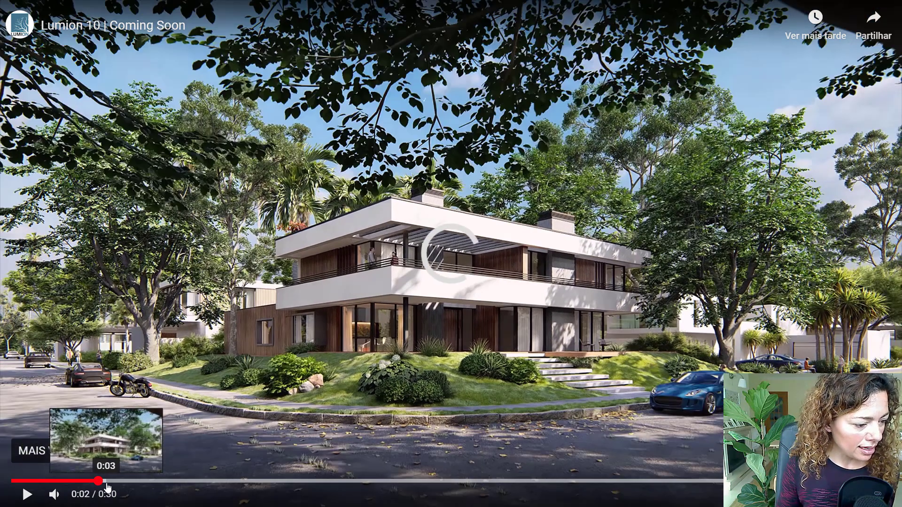
left_click(123, 485)
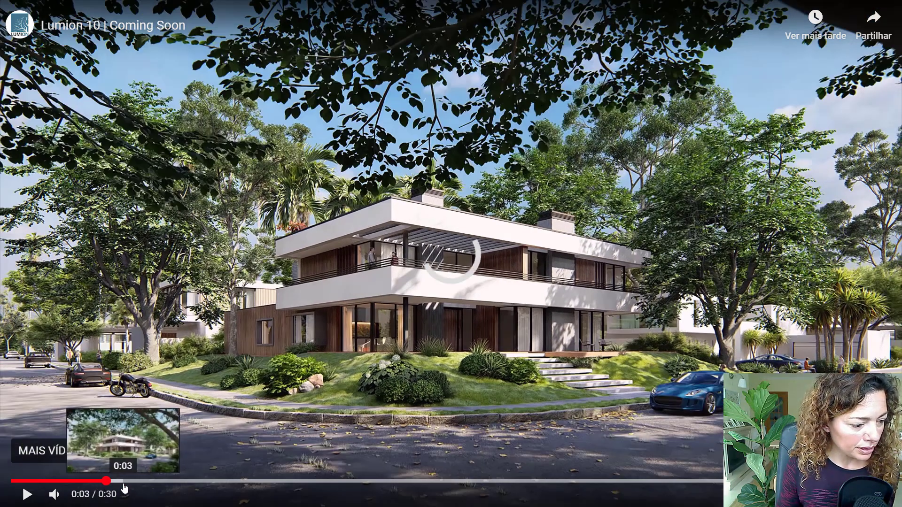
left_click(150, 485)
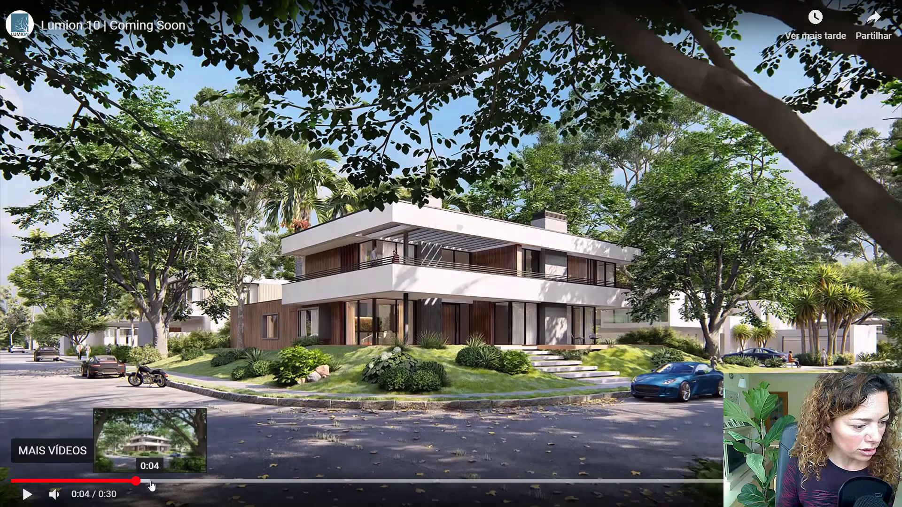
Step: Advance the teaser in small increments from about 0:05 to 0:08 to examine the large trees framing the house
left_click(173, 485)
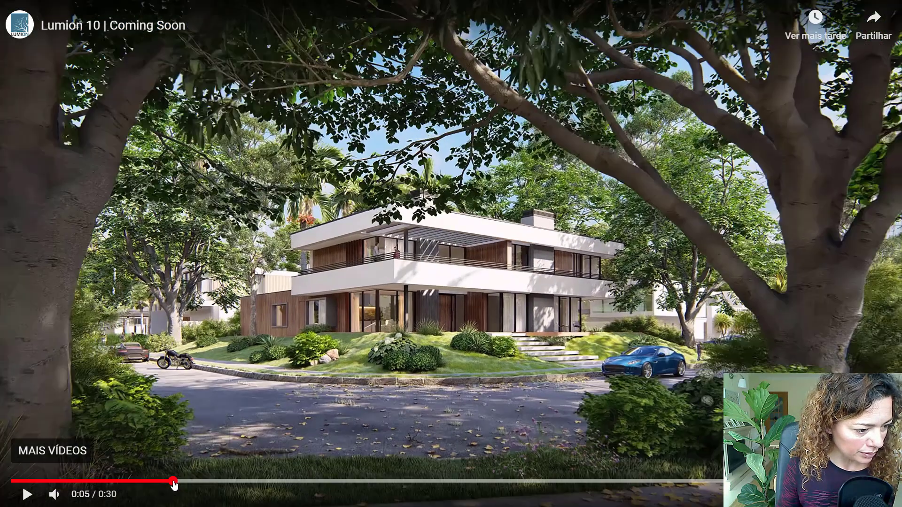
left_click(184, 484)
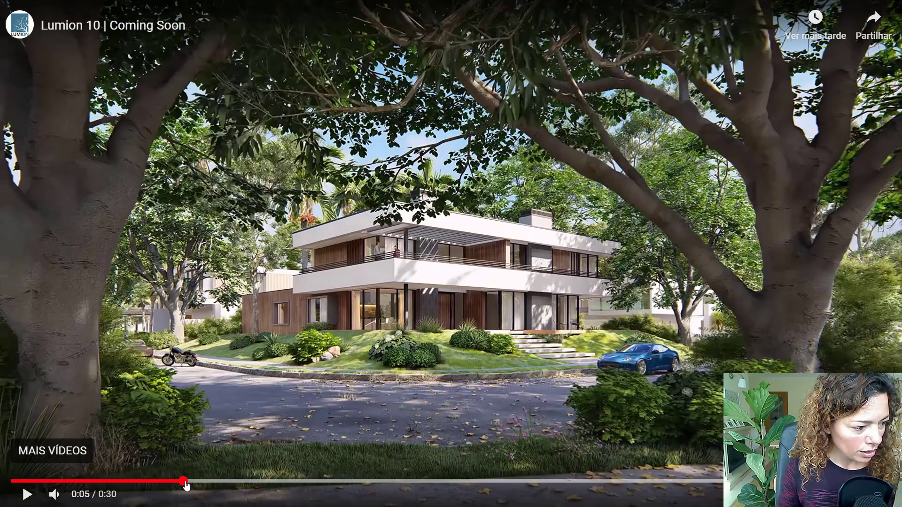
left_click(196, 483)
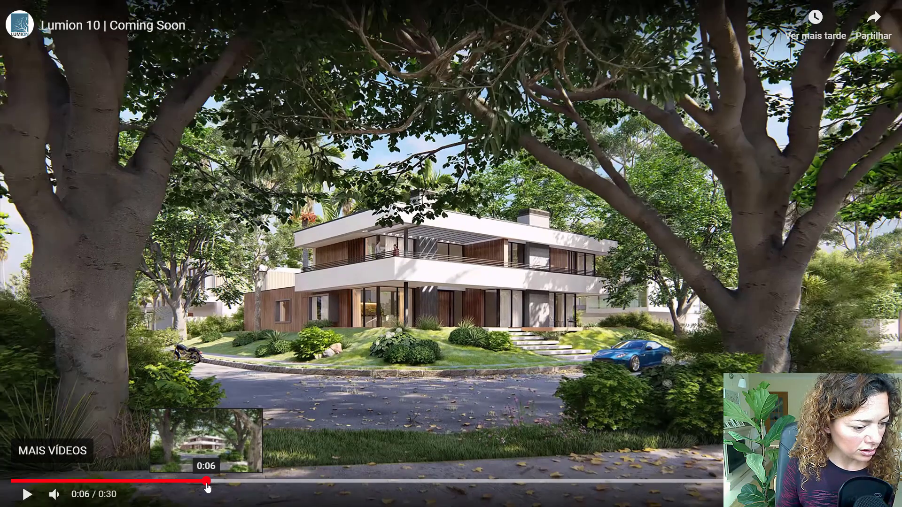
left_click(207, 483)
left_click(228, 484)
left_click(233, 483)
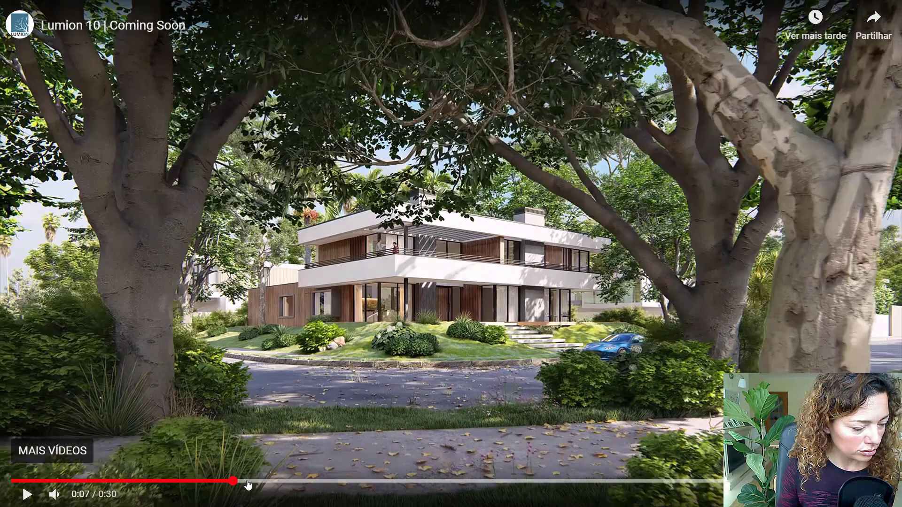
left_click(250, 484)
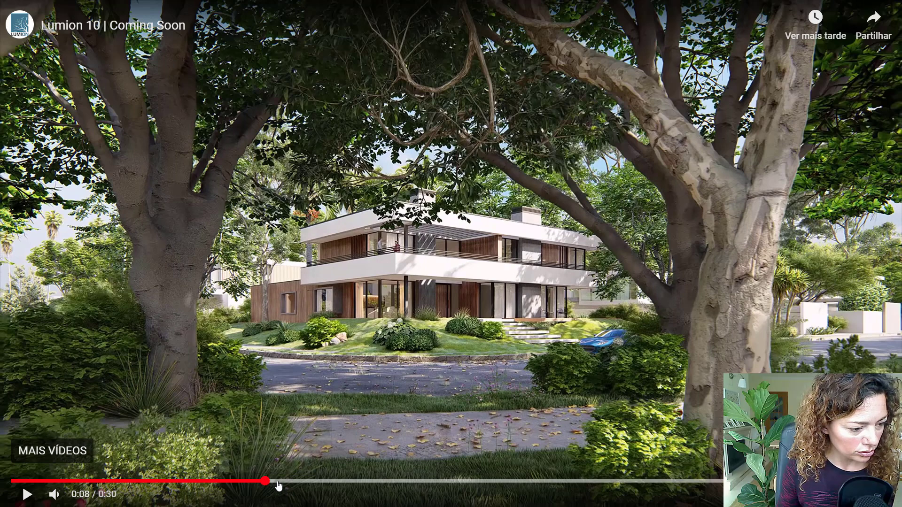
Step: Advance the teaser from about 0:08 to 0:10 to examine the foreground bark, flowers and leaves
left_click(265, 483)
left_click(285, 484)
left_click(297, 484)
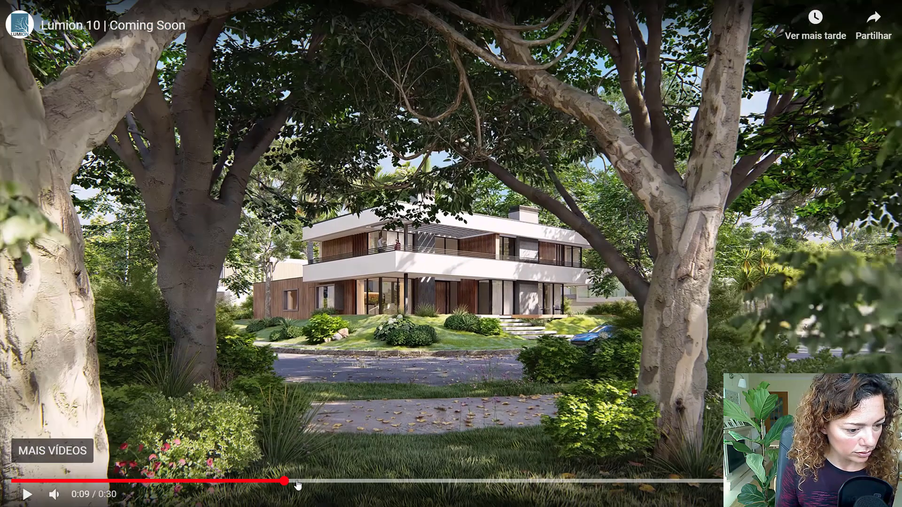
left_click(302, 484)
left_click(310, 484)
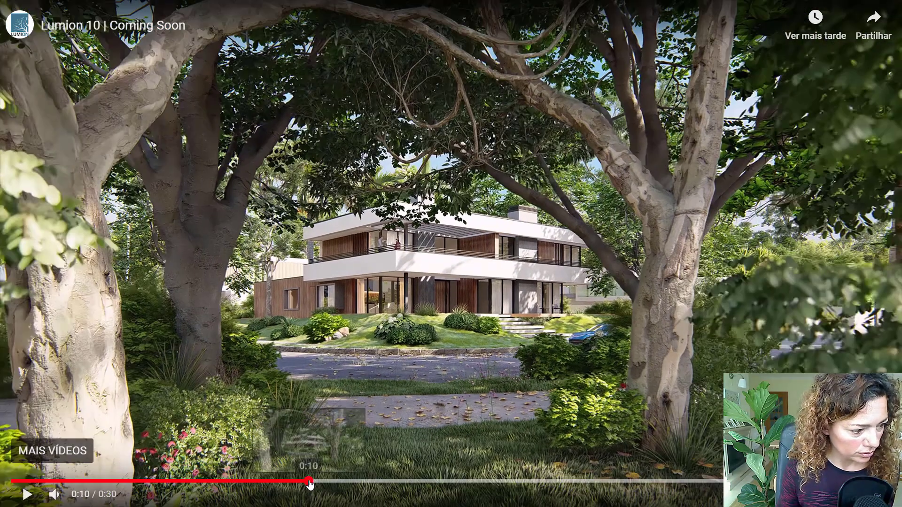
left_click(321, 484)
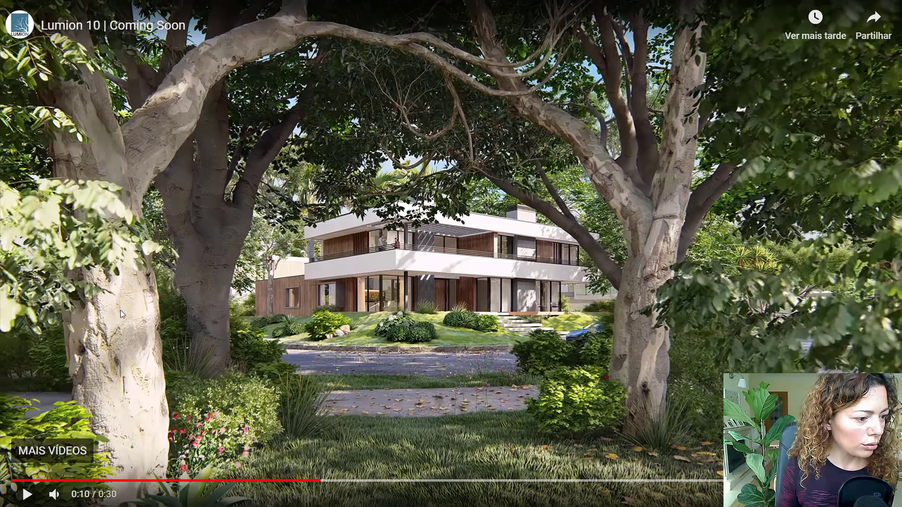
Step: Move the teaser slowly from about 0:10 to 0:12 to study the grass and the dense foliage around the house
left_click(334, 482)
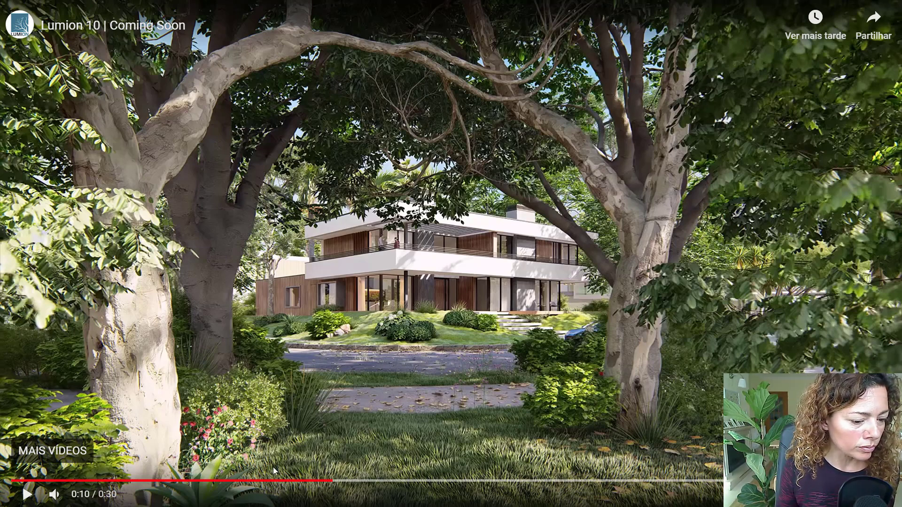
left_click(342, 481)
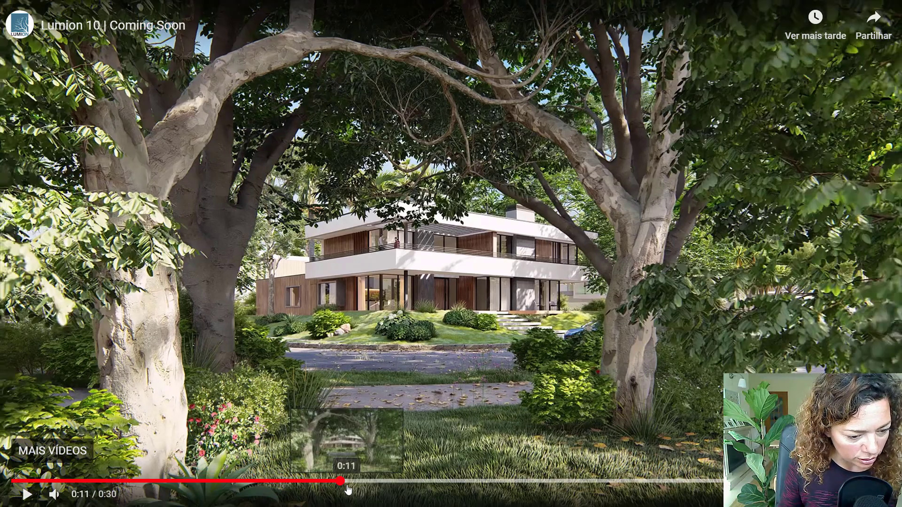
left_click(350, 489)
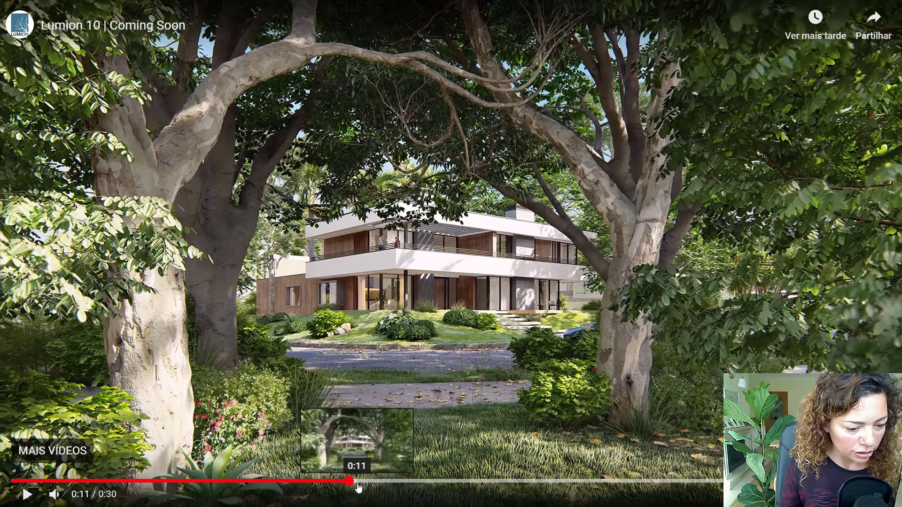
left_click(360, 482)
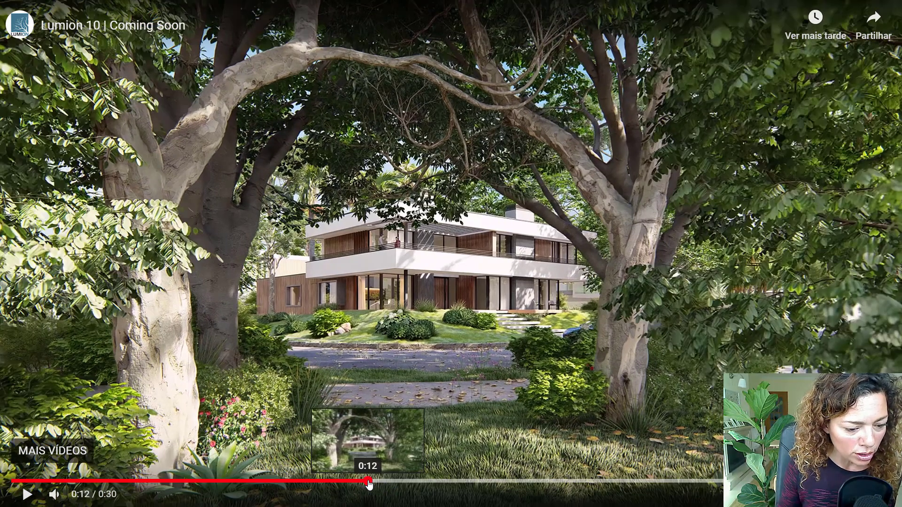
left_click(368, 482)
left_click(377, 484)
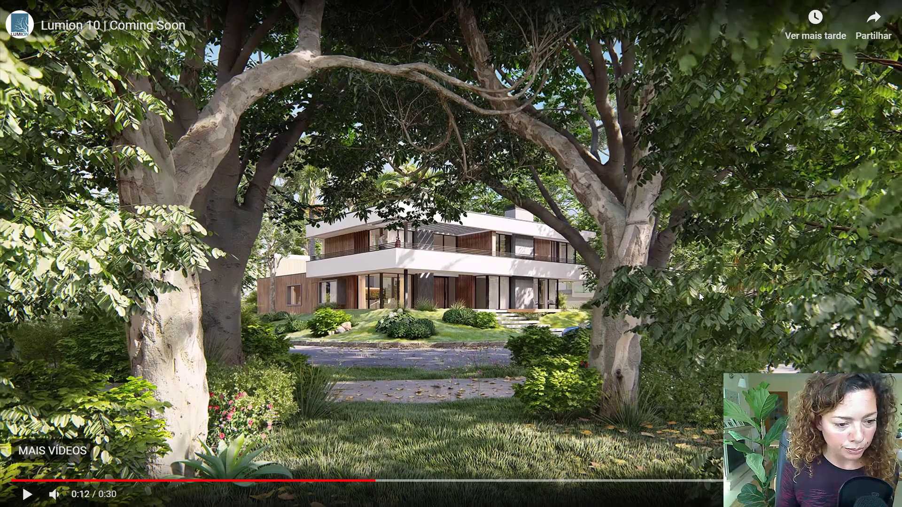
left_click(381, 483)
left_click(389, 482)
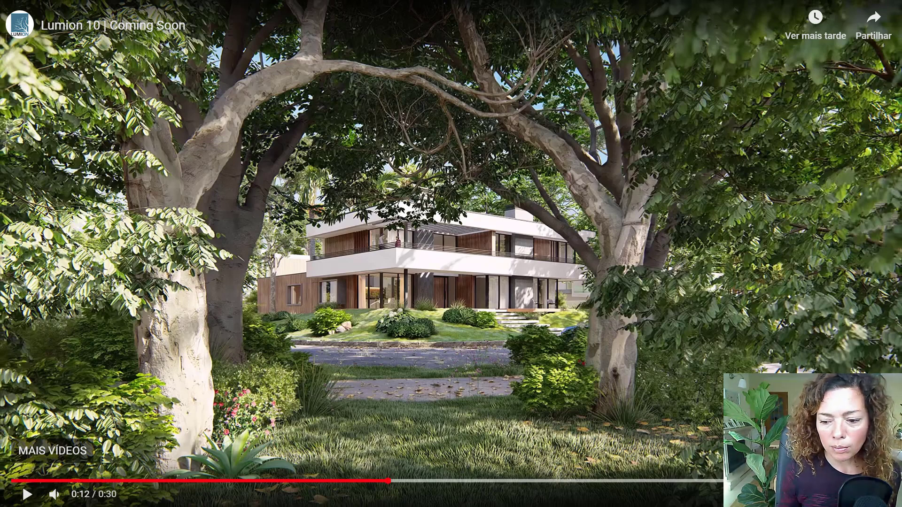
Step: Leave the full-screen video and review the System Requirements for Lumion 10 section on the Lumion requirements page
key("Escape")
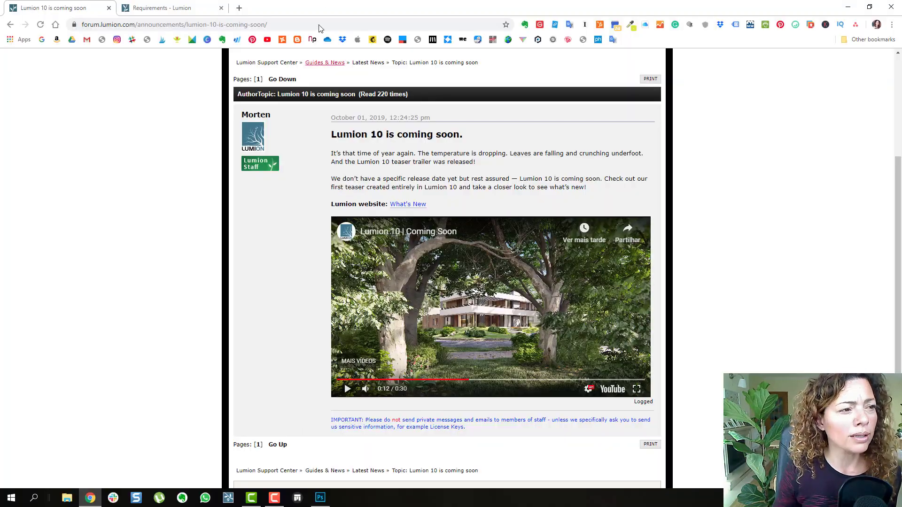
left_click(155, 7)
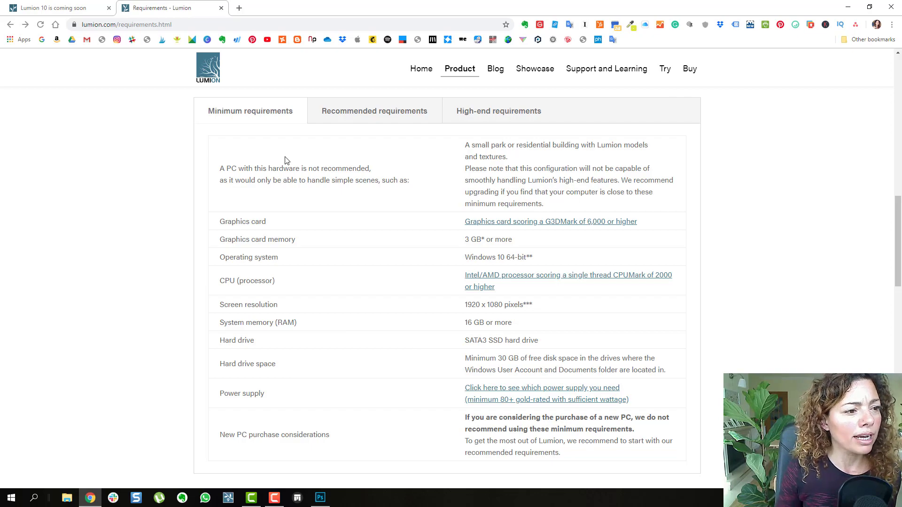
scroll(478, 309, "up", 7)
scroll(478, 308, "up", 2)
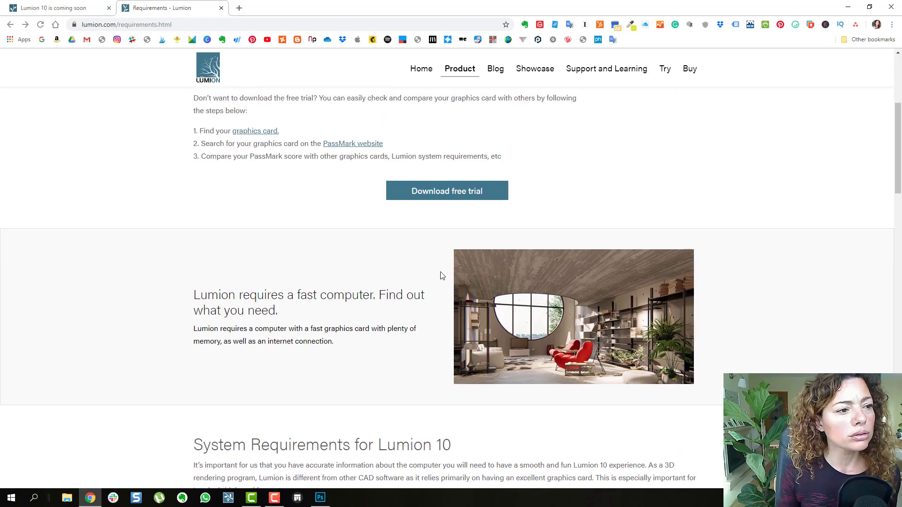
scroll(440, 276, "up", 5)
scroll(439, 276, "down", 12)
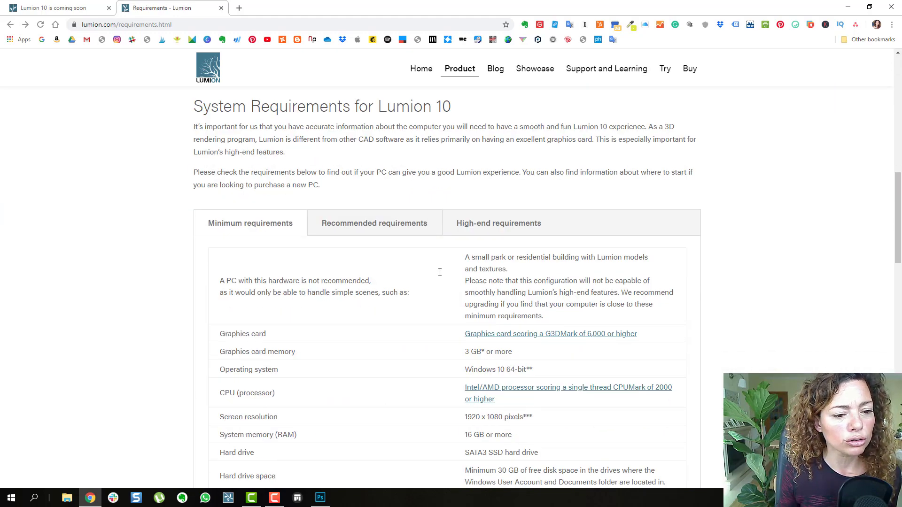
scroll(438, 275, "down", 3)
scroll(438, 275, "up", 3)
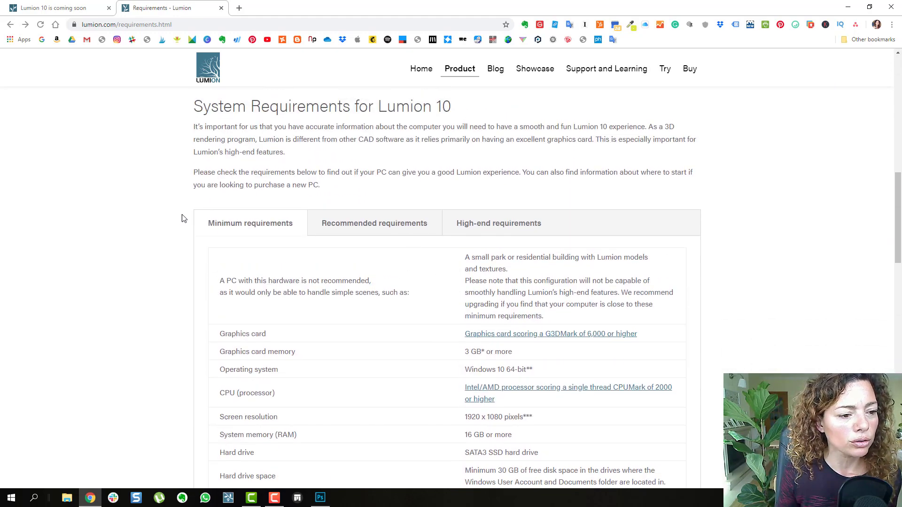
Step: Compare the recommended and high-end hardware specifications, then examine the minimum requirements down to the purchase considerations
left_click(345, 229)
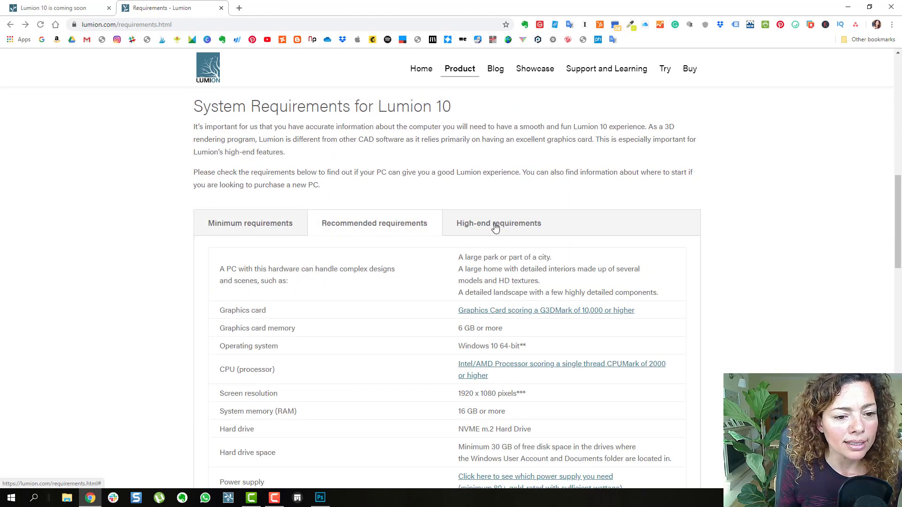
left_click(495, 227)
left_click(347, 227)
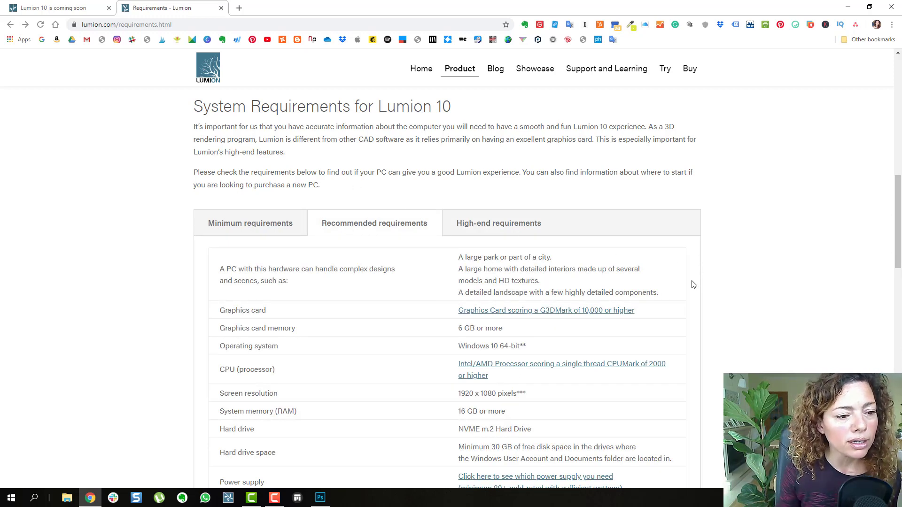
scroll(691, 300, "down", 3)
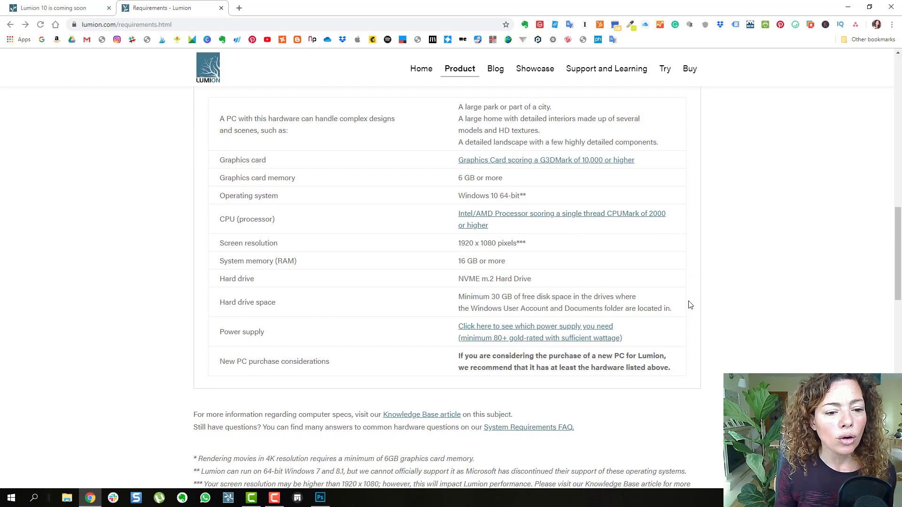
scroll(689, 304, "up", 2)
left_click(254, 154)
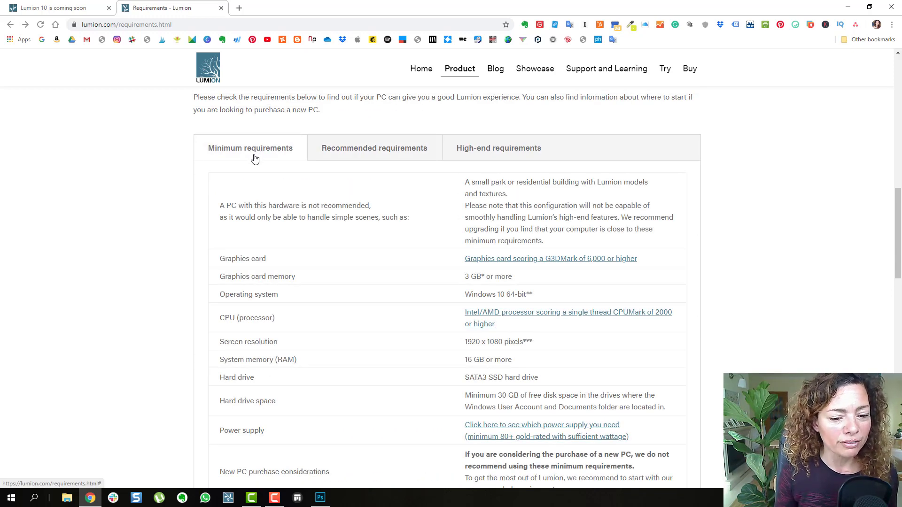
scroll(572, 369, "down", 2)
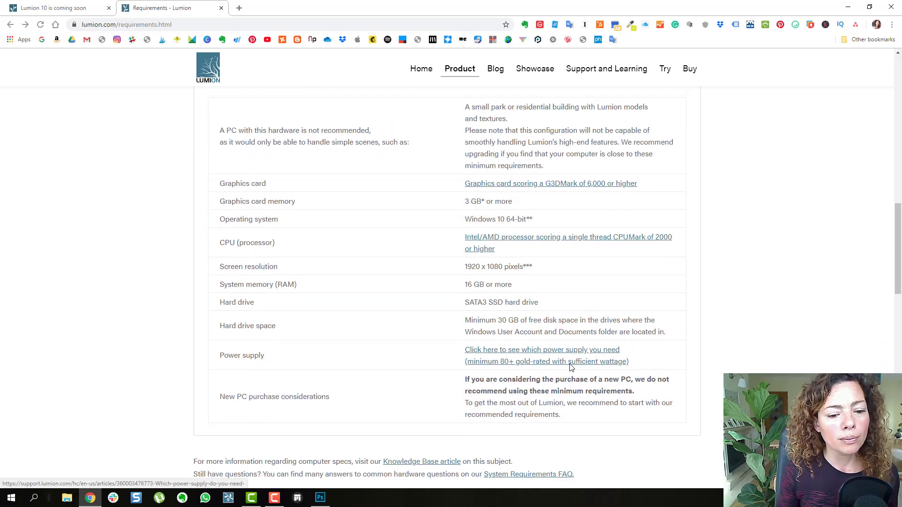
Step: Switch between the recommended and high-end requirements for Lumion 10 to compare their supported scene types and hardware
scroll(493, 348, "up", 4)
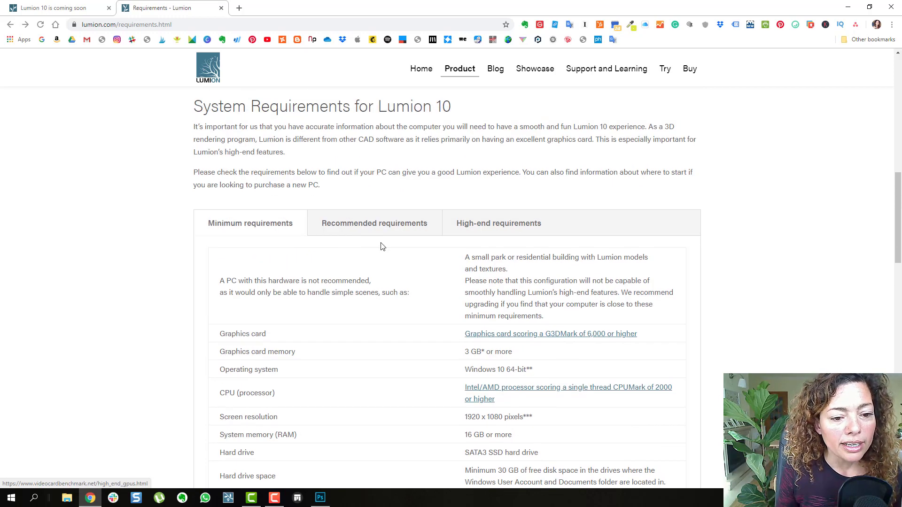
left_click(384, 225)
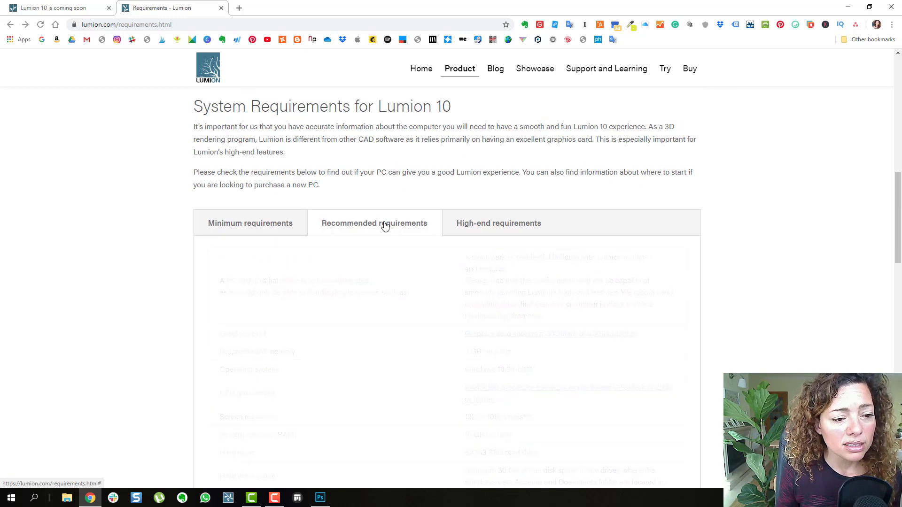
left_click(476, 231)
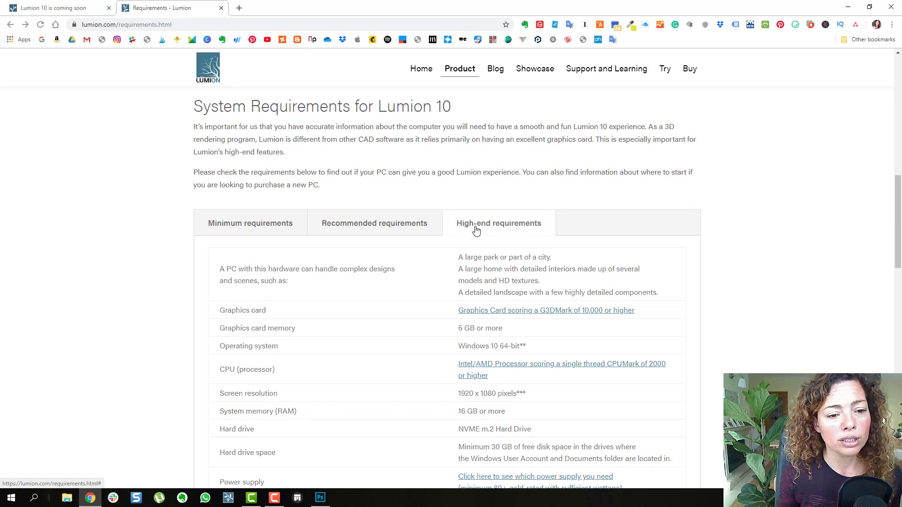
left_click(376, 227)
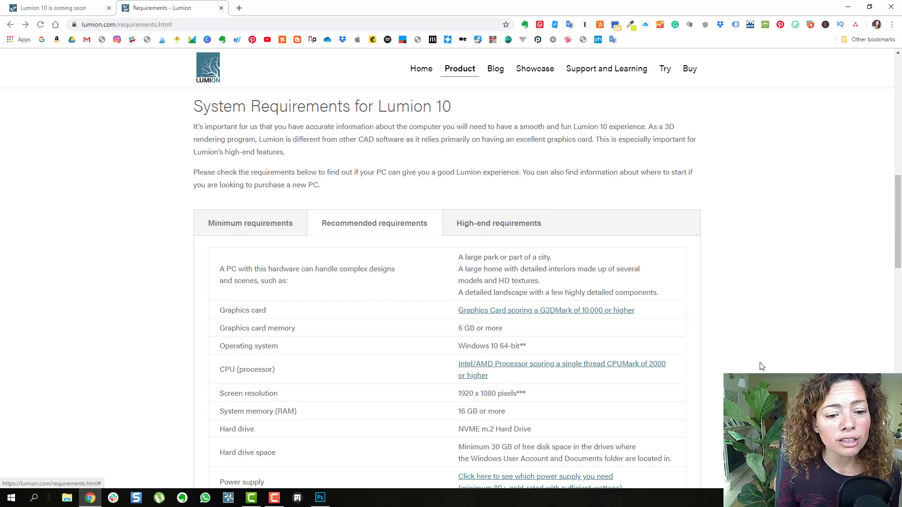
left_click(498, 228)
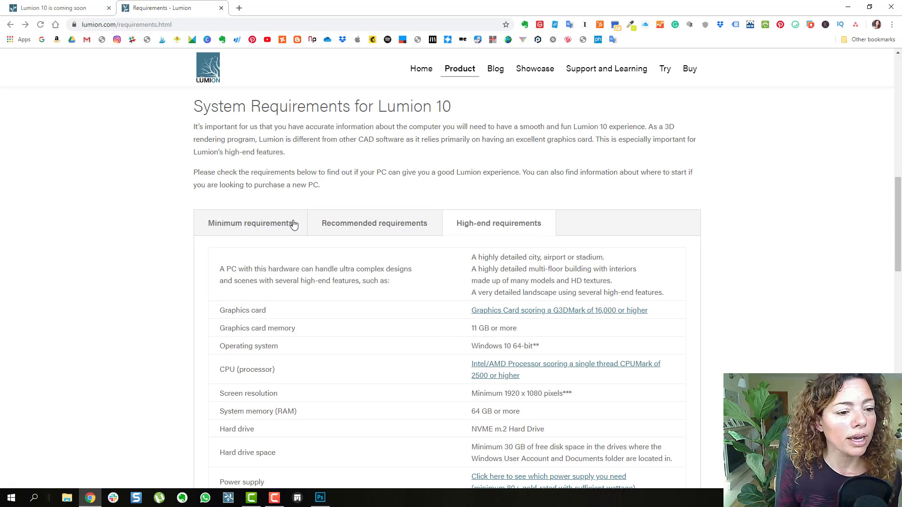
Step: Review the full recommended requirements, from the graphics card through the new PC purchase considerations and the footnotes below the table
left_click(328, 222)
scroll(459, 375, "down", 5)
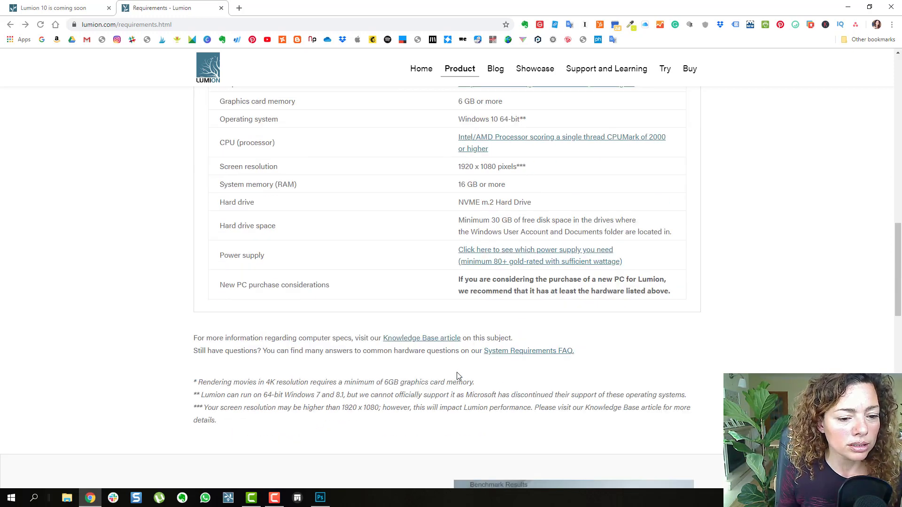
scroll(429, 360, "up", 4)
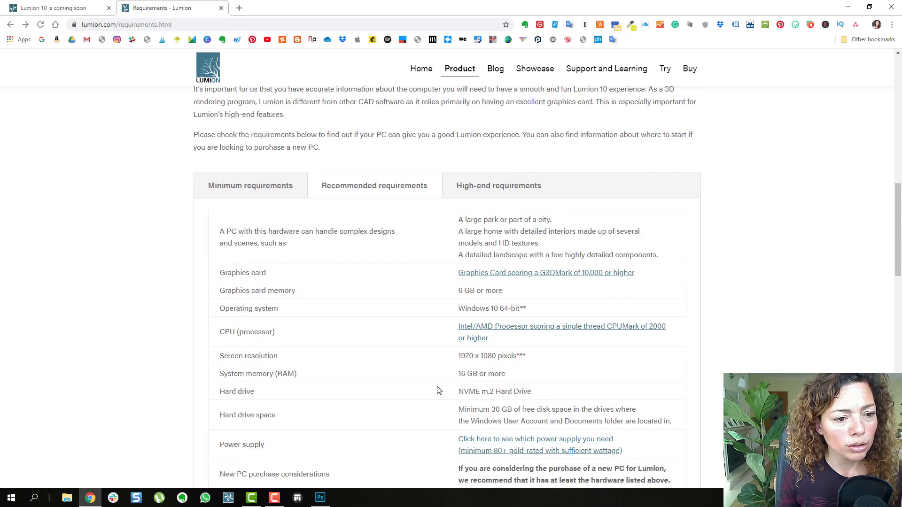
scroll(437, 390, "down", 2)
scroll(437, 390, "up", 1)
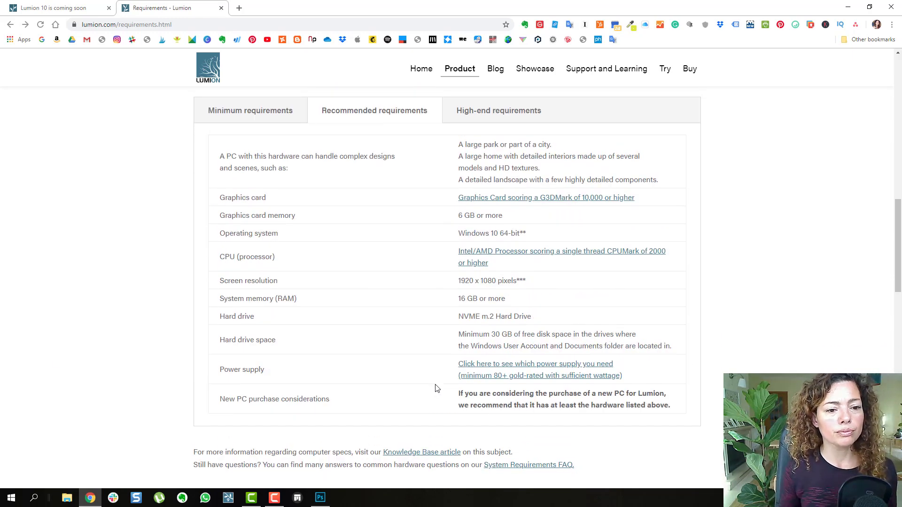